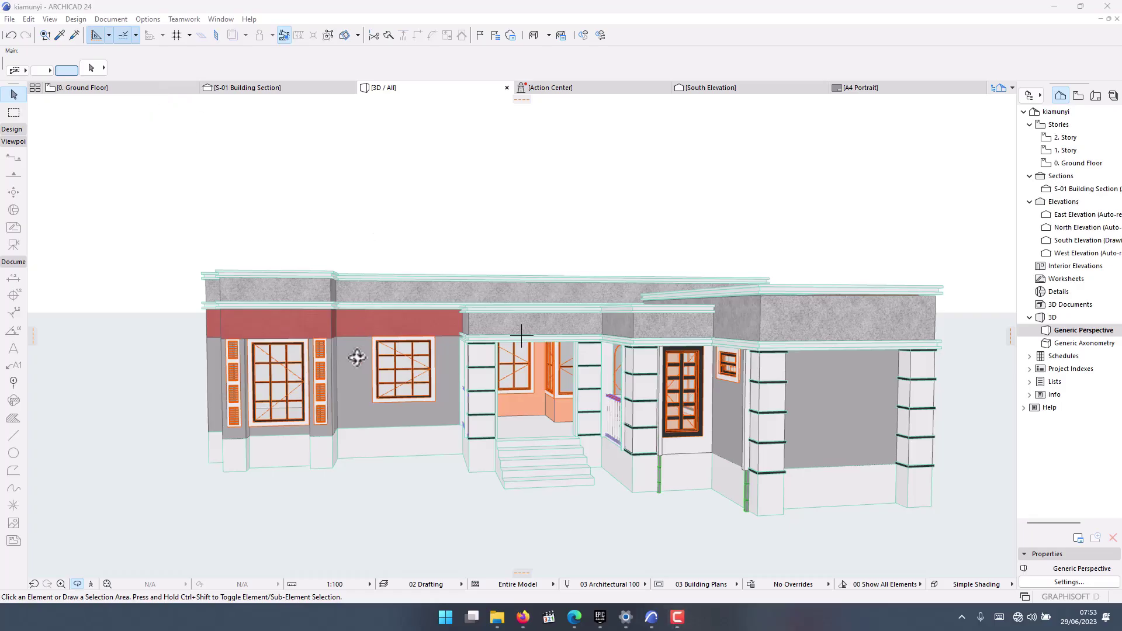
Examine the finished kiamunyi house model in 3D, covering the front facade, entrance porch, parapets and roof.
{"action": "scroll", "coordinate": [513, 363], "scroll_direction": "up", "scroll_amount": 2}
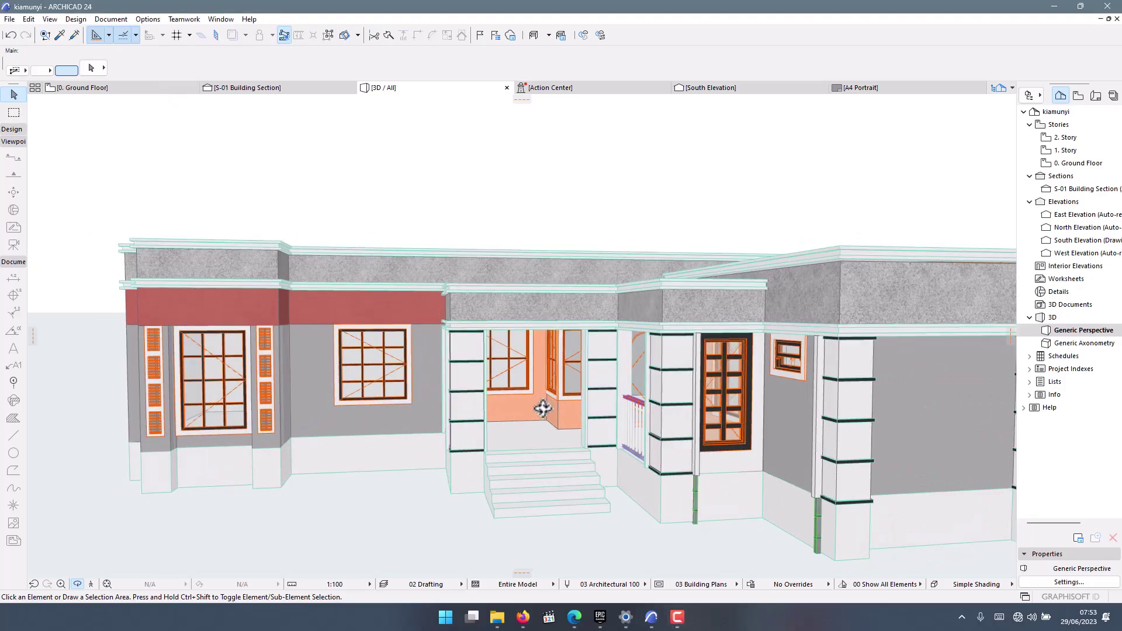
{"action": "scroll", "coordinate": [541, 403], "scroll_direction": "up", "scroll_amount": 3}
{"action": "scroll", "coordinate": [491, 376], "scroll_direction": "down", "scroll_amount": 3}
{"action": "scroll", "coordinate": [328, 190], "scroll_direction": "up", "scroll_amount": 1}
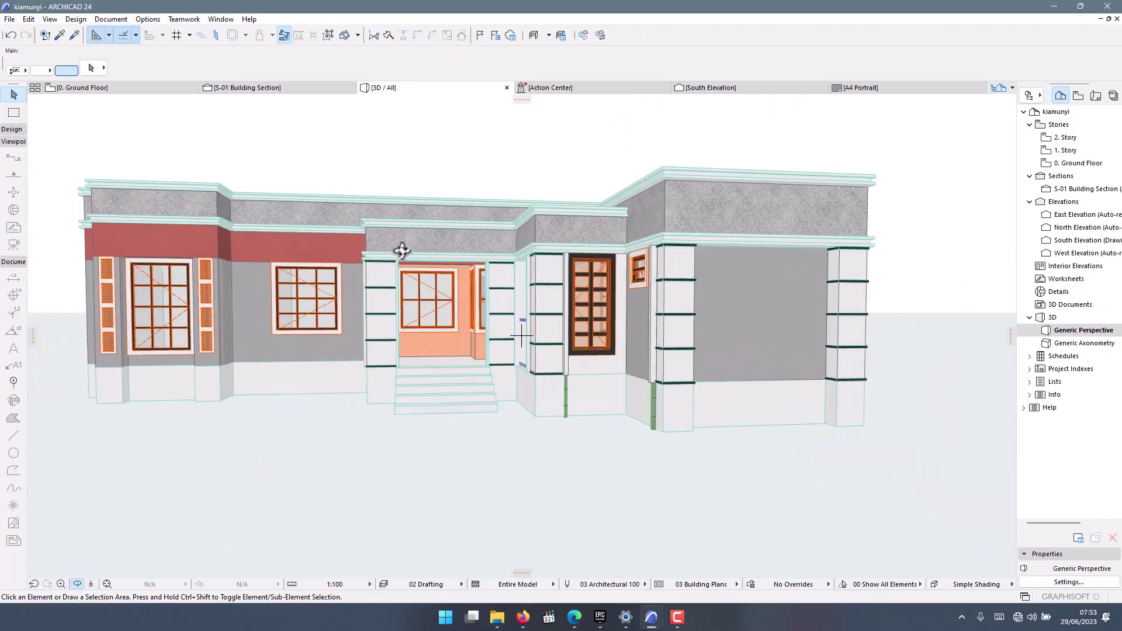
{"action": "middle_click_drag", "start_coordinate": [401, 251], "coordinate": [299, 353], "text": "shift"}
{"action": "scroll", "coordinate": [475, 413], "scroll_direction": "up", "scroll_amount": 5}
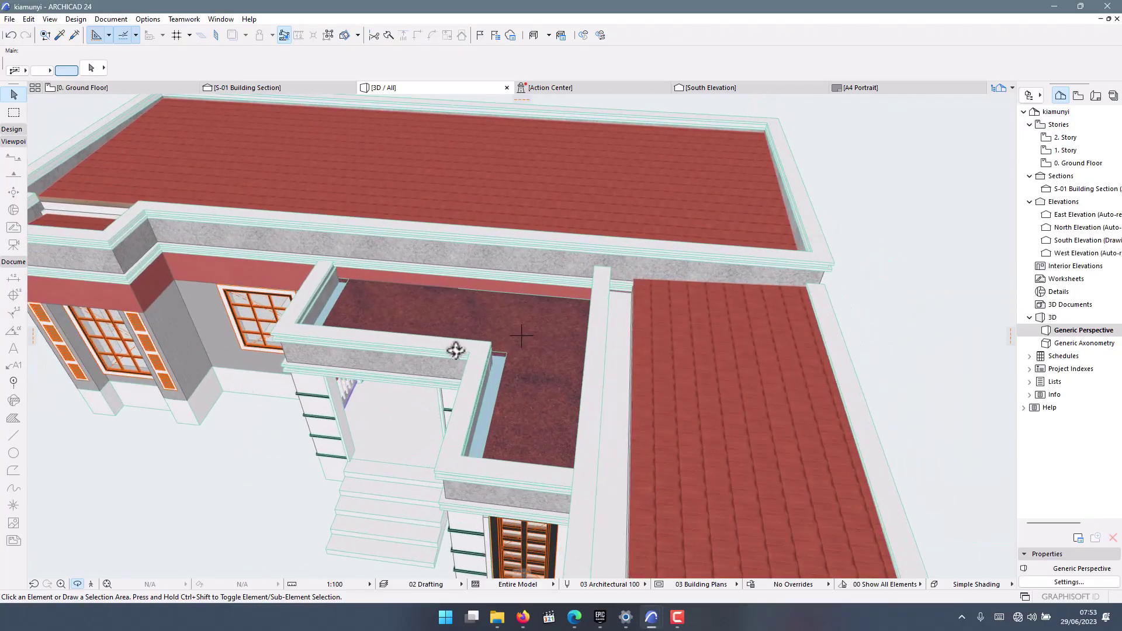
{"action": "scroll", "coordinate": [405, 327], "scroll_direction": "down", "scroll_amount": 4}
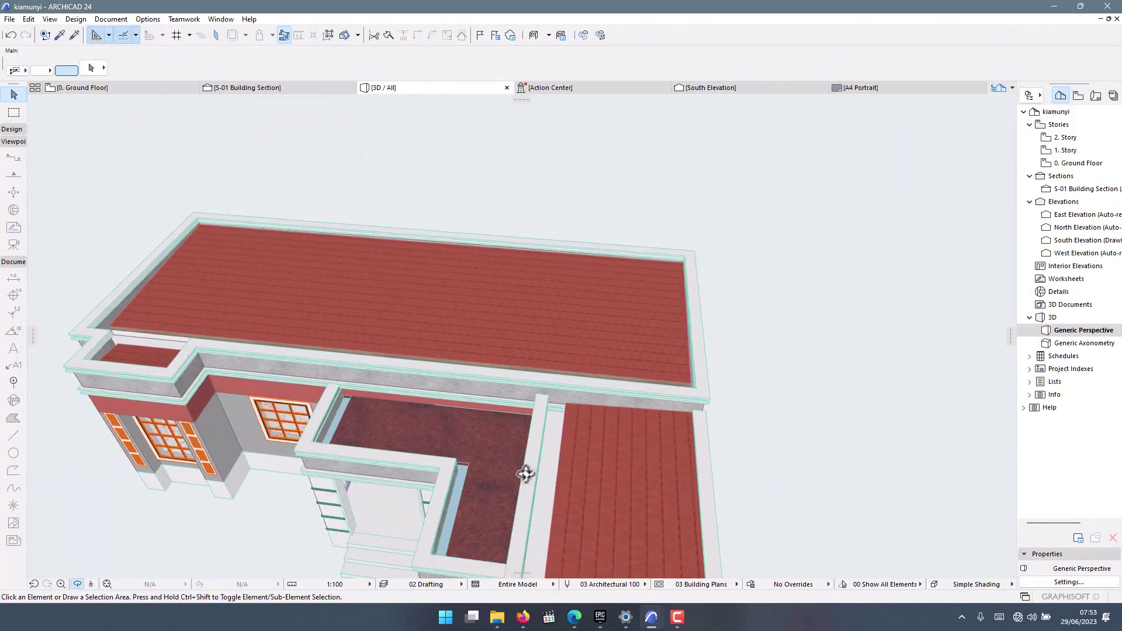
{"action": "middle_click_drag", "start_coordinate": [567, 408], "coordinate": [471, 438], "text": "shift"}
{"action": "scroll", "coordinate": [528, 403], "scroll_direction": "up", "scroll_amount": 4}
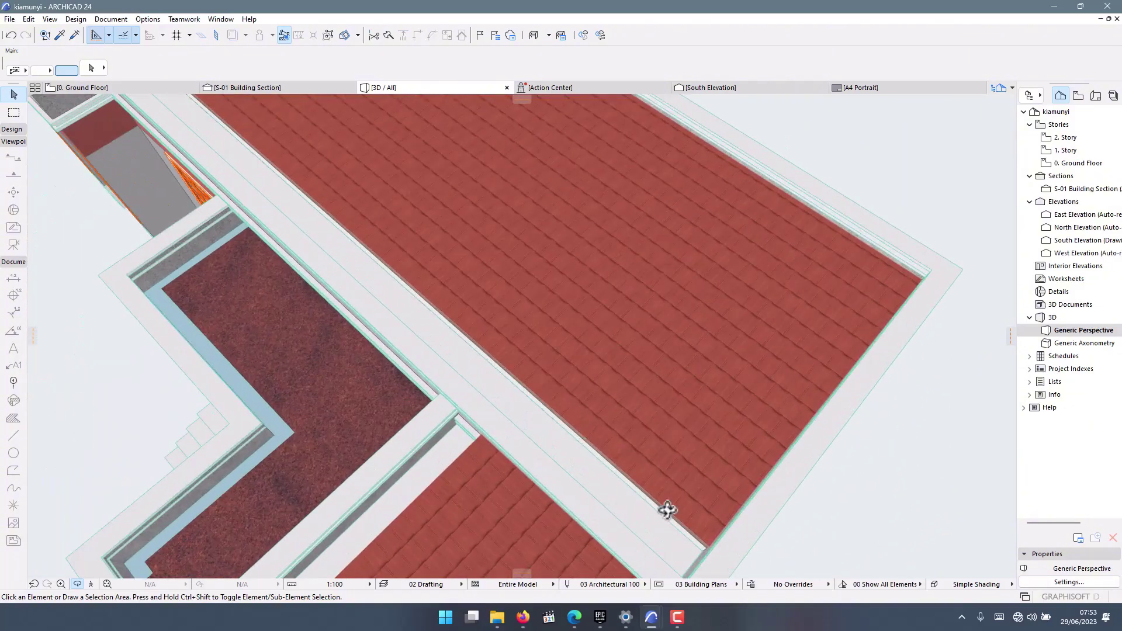
{"action": "scroll", "coordinate": [626, 348], "scroll_direction": "up", "scroll_amount": 2}
{"action": "scroll", "coordinate": [626, 348], "scroll_direction": "down", "scroll_amount": 6}
{"action": "scroll", "coordinate": [526, 401], "scroll_direction": "up", "scroll_amount": 4}
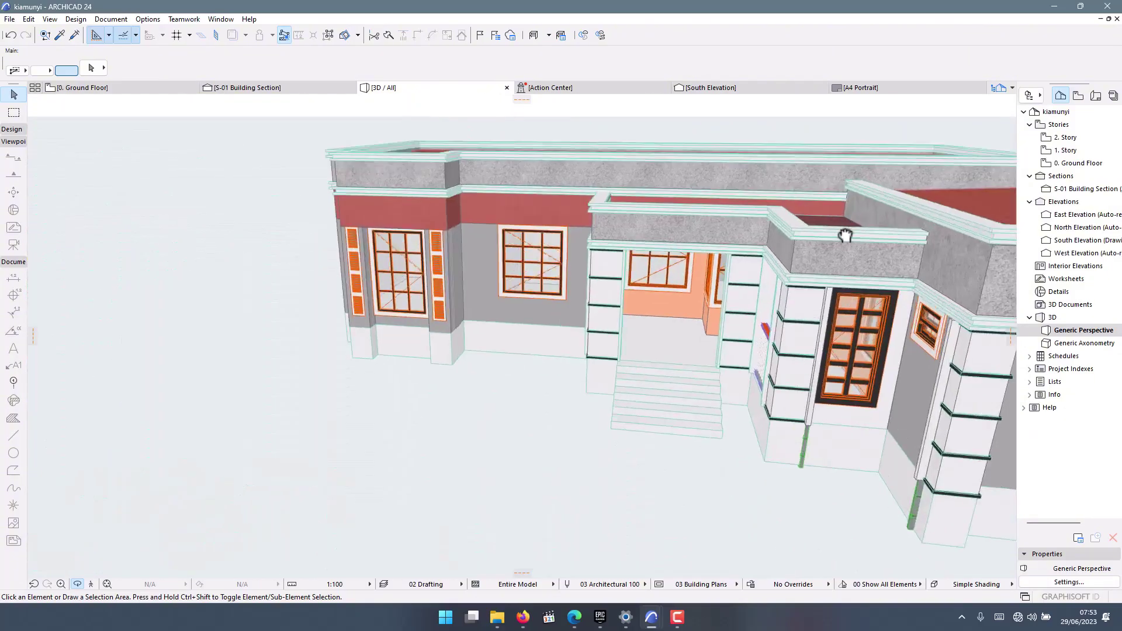
Switch to the class project and bring the front facade of its brick house into view in 3D.
{"action": "mouse_move", "coordinate": [651, 616]}
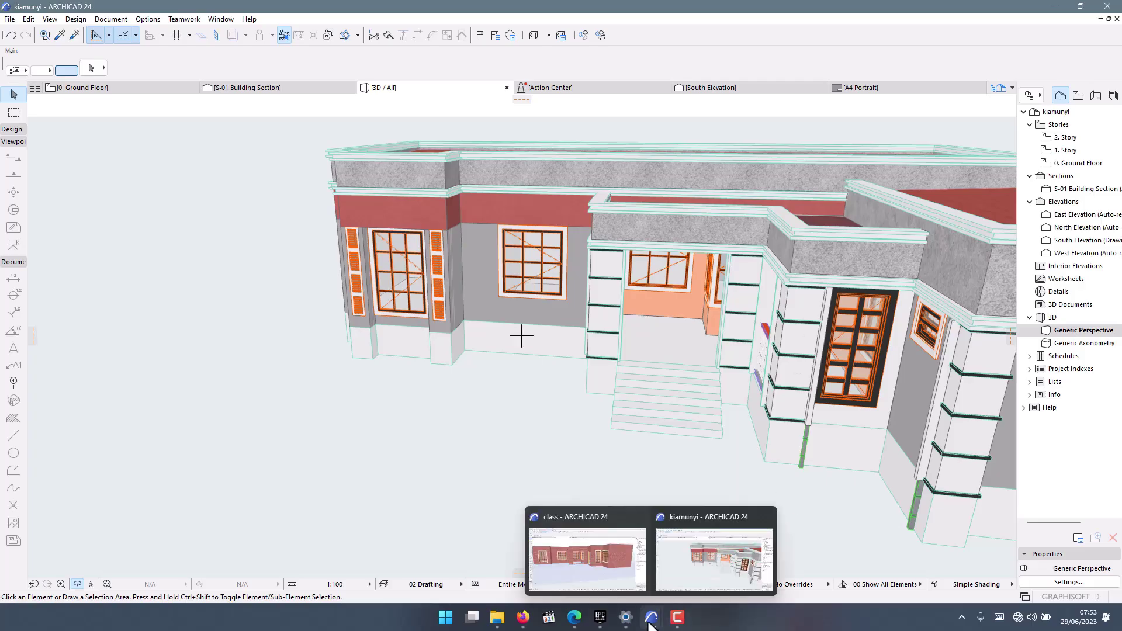
{"action": "left_click", "coordinate": [612, 556]}
{"action": "scroll", "coordinate": [503, 322], "scroll_direction": "down", "scroll_amount": 3}
{"action": "middle_click_drag", "start_coordinate": [538, 334], "coordinate": [315, 292], "text": "shift"}
{"action": "scroll", "coordinate": [314, 293], "scroll_direction": "up", "scroll_amount": 3}
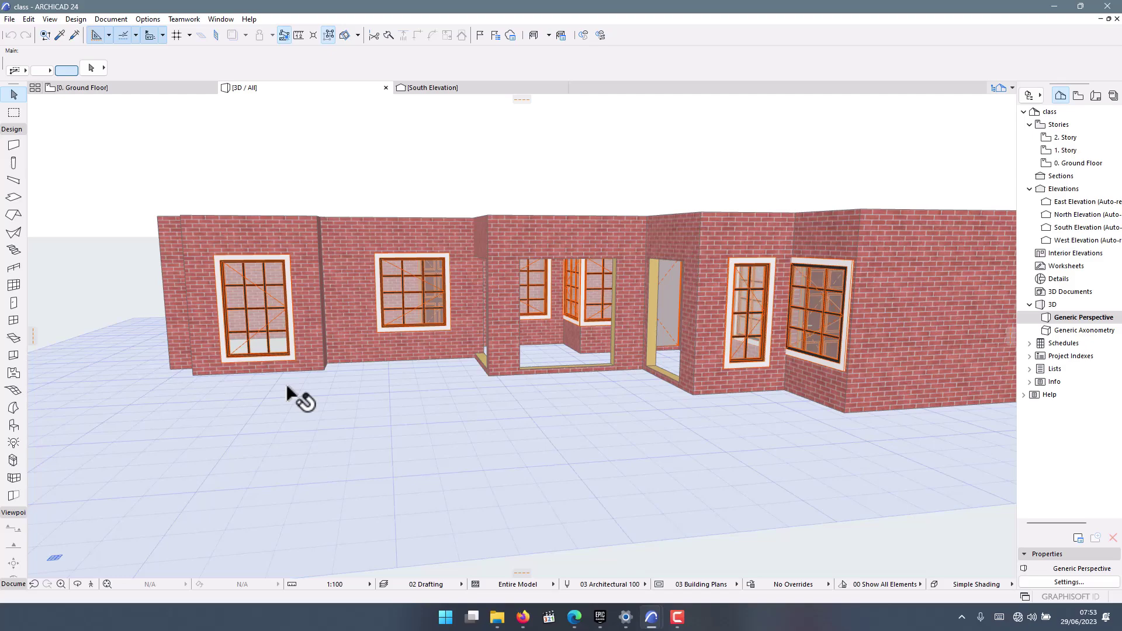
{"action": "scroll", "coordinate": [286, 383], "scroll_direction": "down", "scroll_amount": 2}
{"action": "scroll", "coordinate": [395, 266], "scroll_direction": "up", "scroll_amount": 4}
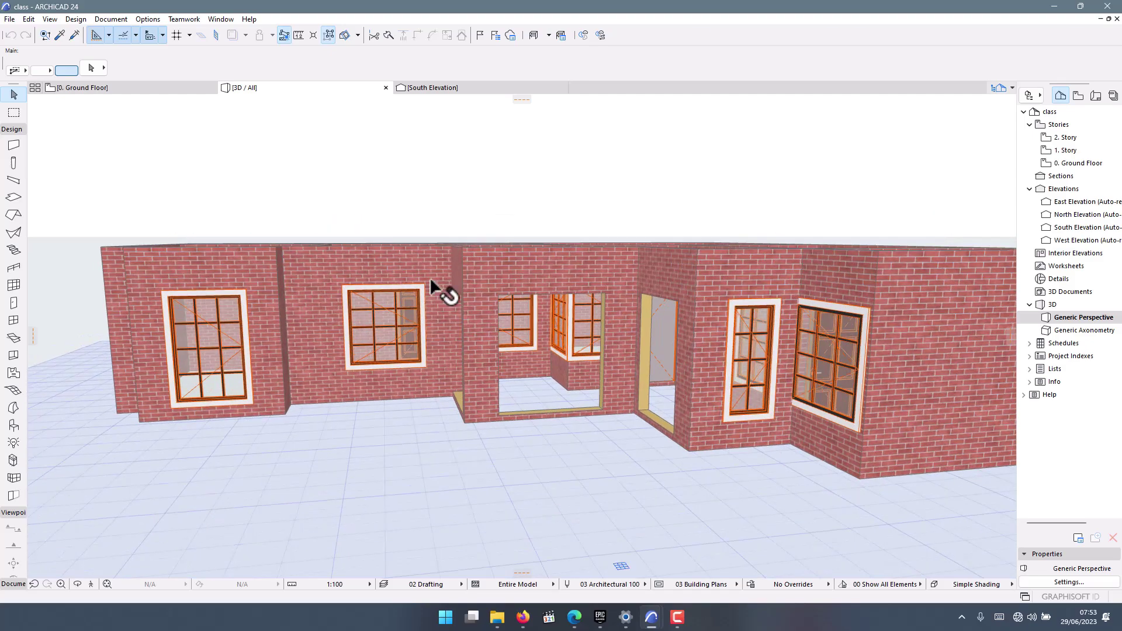
Inspect the class house from above and around its front and side walls, checking the rooms, windows and openings.
{"action": "key", "text": "o"}
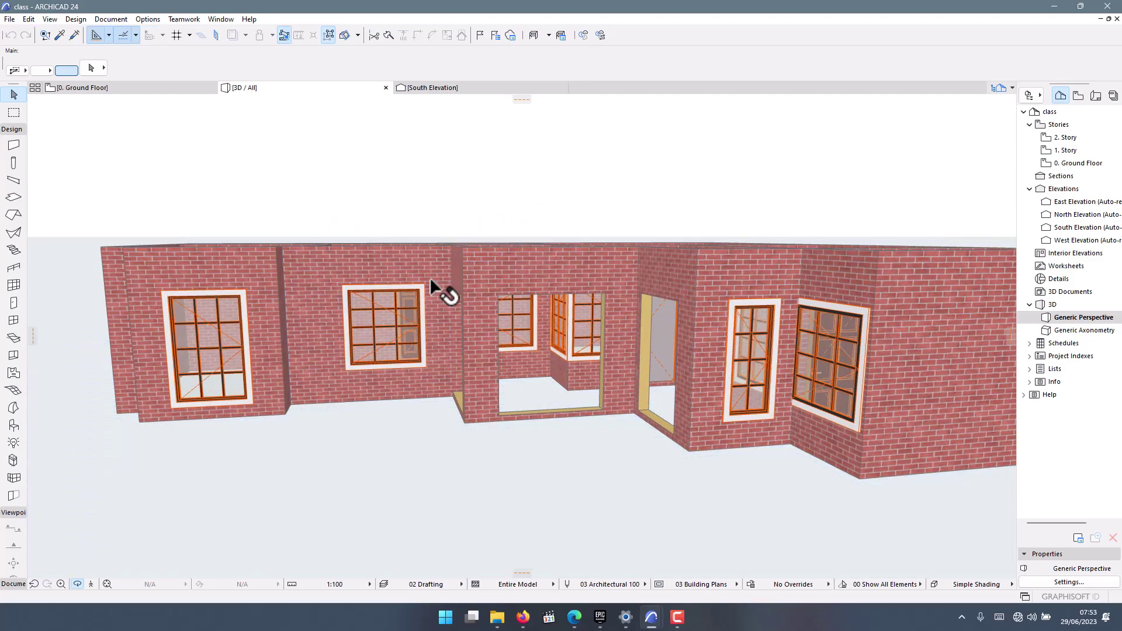
{"action": "left_click_drag", "start_coordinate": [548, 334], "coordinate": [554, 402]}
{"action": "scroll", "coordinate": [467, 409], "scroll_direction": "down", "scroll_amount": 5}
{"action": "left_click_drag", "start_coordinate": [676, 436], "coordinate": [476, 454]}
{"action": "scroll", "coordinate": [525, 439], "scroll_direction": "up", "scroll_amount": 4}
{"action": "scroll", "coordinate": [585, 440], "scroll_direction": "down", "scroll_amount": 4}
{"action": "left_click_drag", "start_coordinate": [636, 386], "coordinate": [528, 326]}
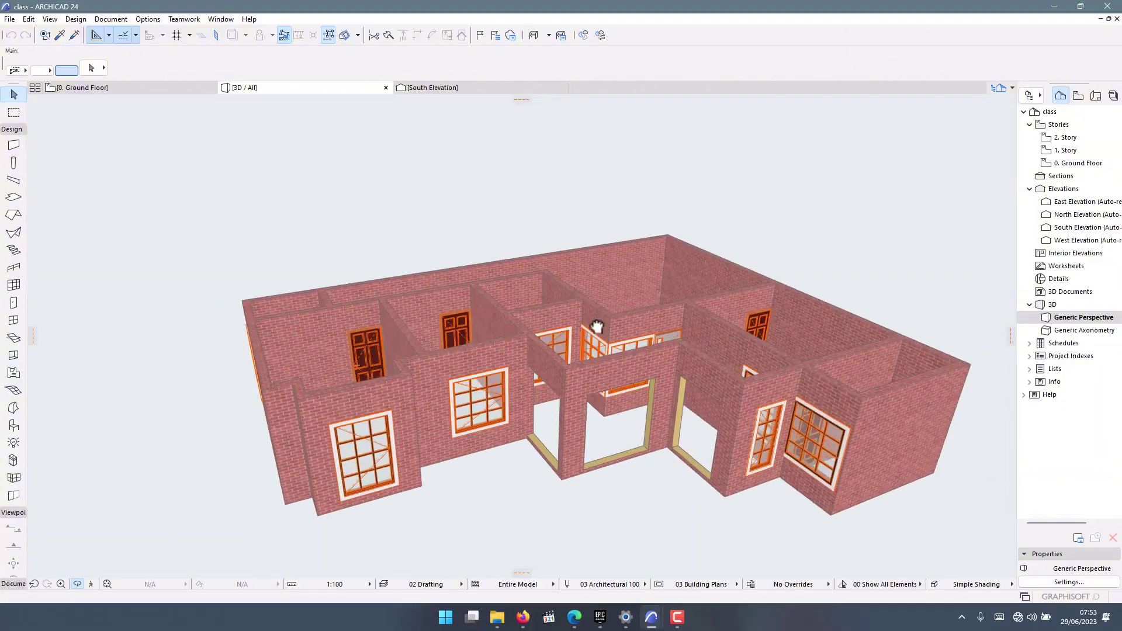
{"action": "scroll", "coordinate": [587, 312], "scroll_direction": "up", "scroll_amount": 5}
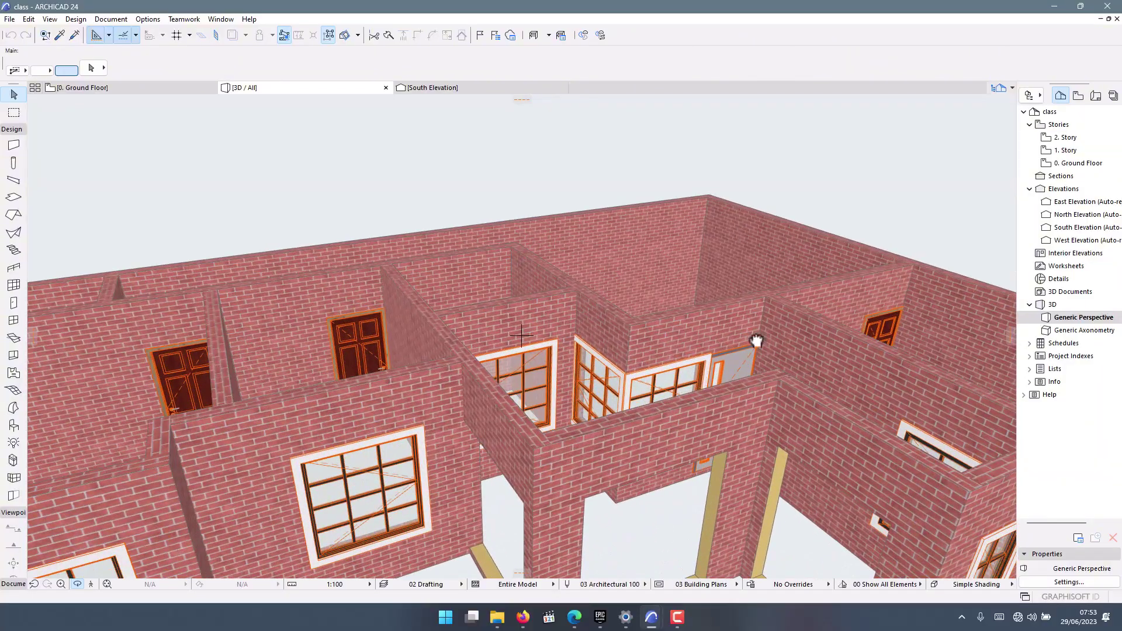
{"action": "scroll", "coordinate": [476, 312], "scroll_direction": "down", "scroll_amount": 3}
{"action": "scroll", "coordinate": [503, 325], "scroll_direction": "up", "scroll_amount": 3}
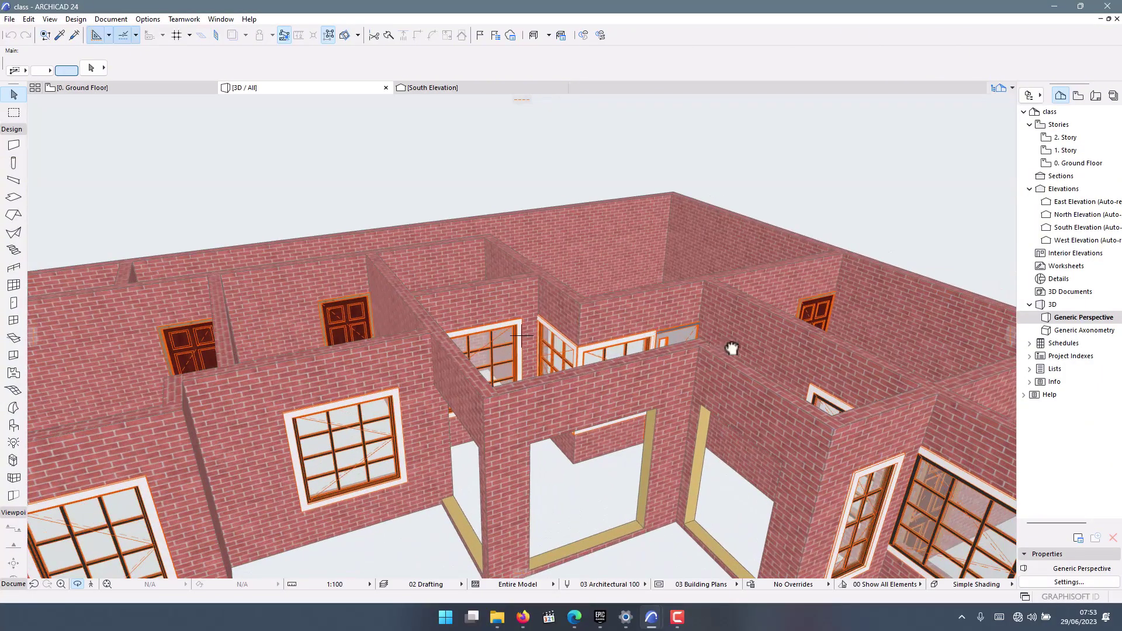
{"action": "left_click_drag", "start_coordinate": [812, 395], "coordinate": [453, 388]}
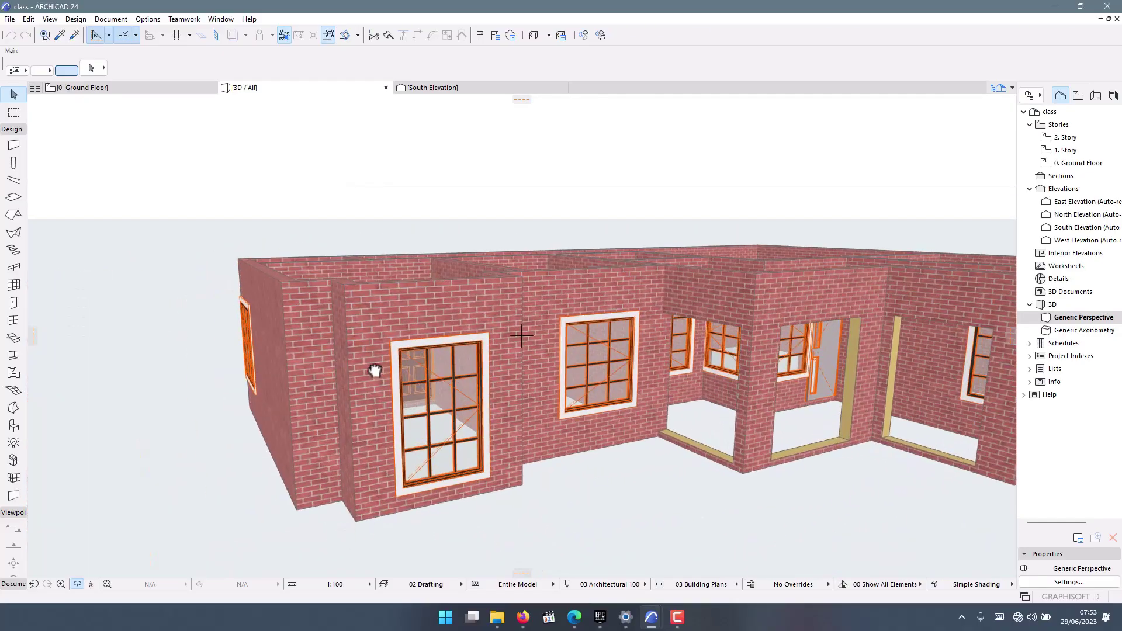
{"action": "left_click_drag", "start_coordinate": [376, 376], "coordinate": [317, 290]}
{"action": "scroll", "coordinate": [552, 362], "scroll_direction": "down", "scroll_amount": 3}
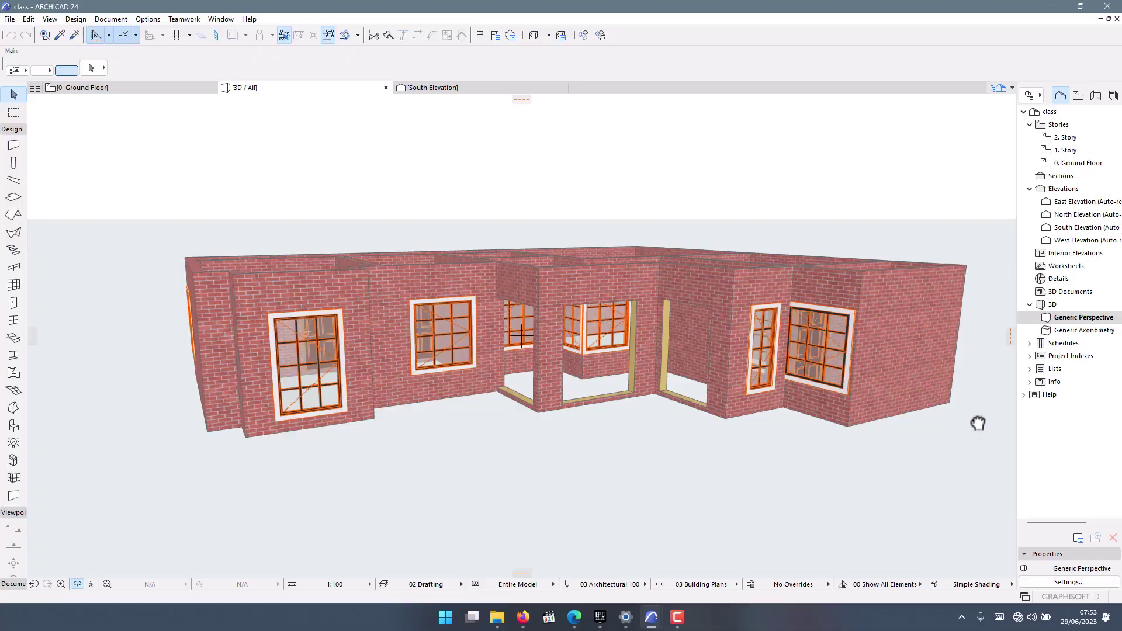
{"action": "scroll", "coordinate": [761, 372], "scroll_direction": "up", "scroll_amount": 2}
{"action": "left_click_drag", "start_coordinate": [761, 371], "coordinate": [250, 371]}
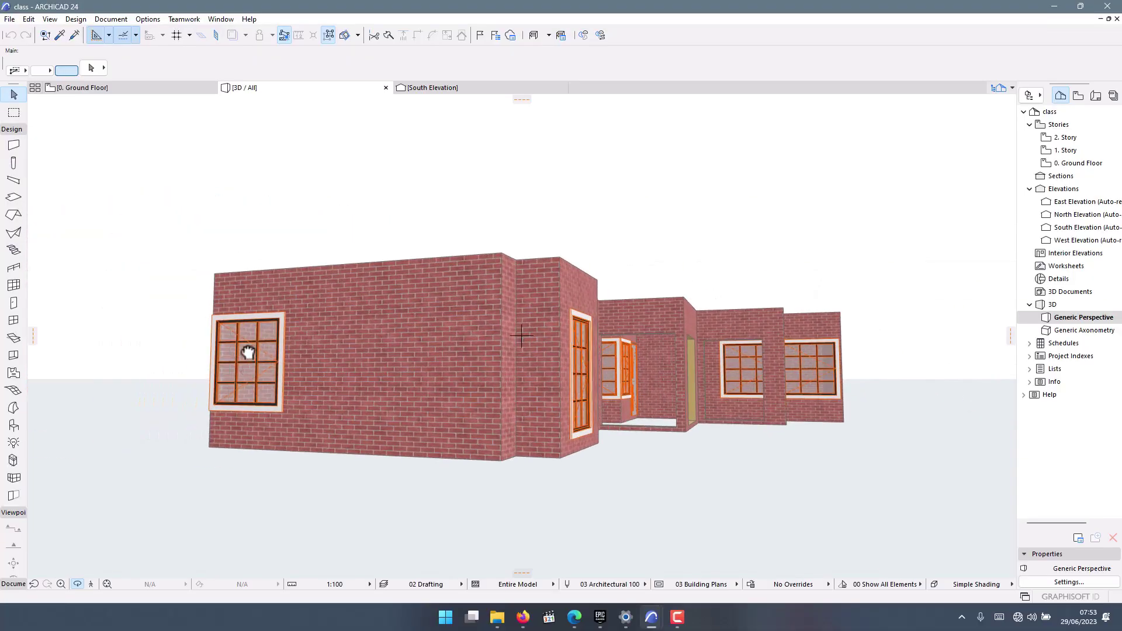
{"action": "mouse_move", "coordinate": [250, 353]}
{"action": "left_mouse_down"}
{"action": "mouse_move", "coordinate": [256, 326]}
{"action": "mouse_move", "coordinate": [263, 348]}
{"action": "left_mouse_up"}
Resize the windows of the two small end rooms to 550 wide and 750 high, with a sill height of 1450.
{"action": "mouse_move", "coordinate": [823, 316]}
{"action": "left_mouse_down"}
{"action": "mouse_move", "coordinate": [654, 296]}
{"action": "mouse_move", "coordinate": [531, 333]}
{"action": "mouse_move", "coordinate": [386, 300]}
{"action": "mouse_move", "coordinate": [714, 294]}
{"action": "mouse_move", "coordinate": [809, 307]}
{"action": "left_mouse_up"}
{"action": "left_click", "coordinate": [809, 306]}
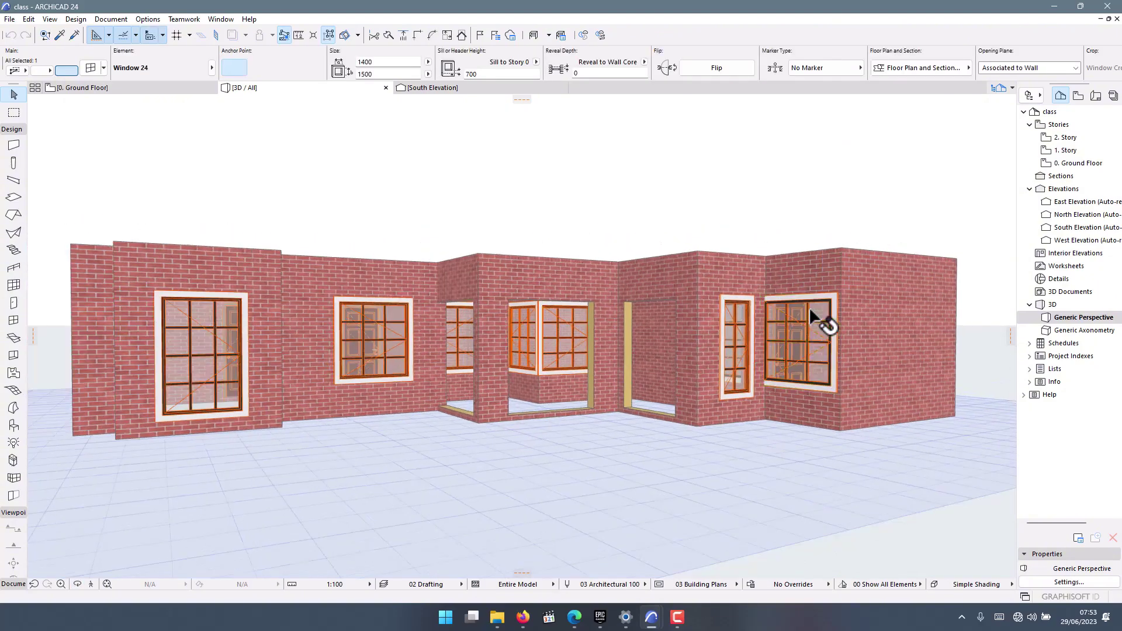
{"action": "middle_click_drag", "start_coordinate": [415, 257], "coordinate": [491, 307], "text": "shift"}
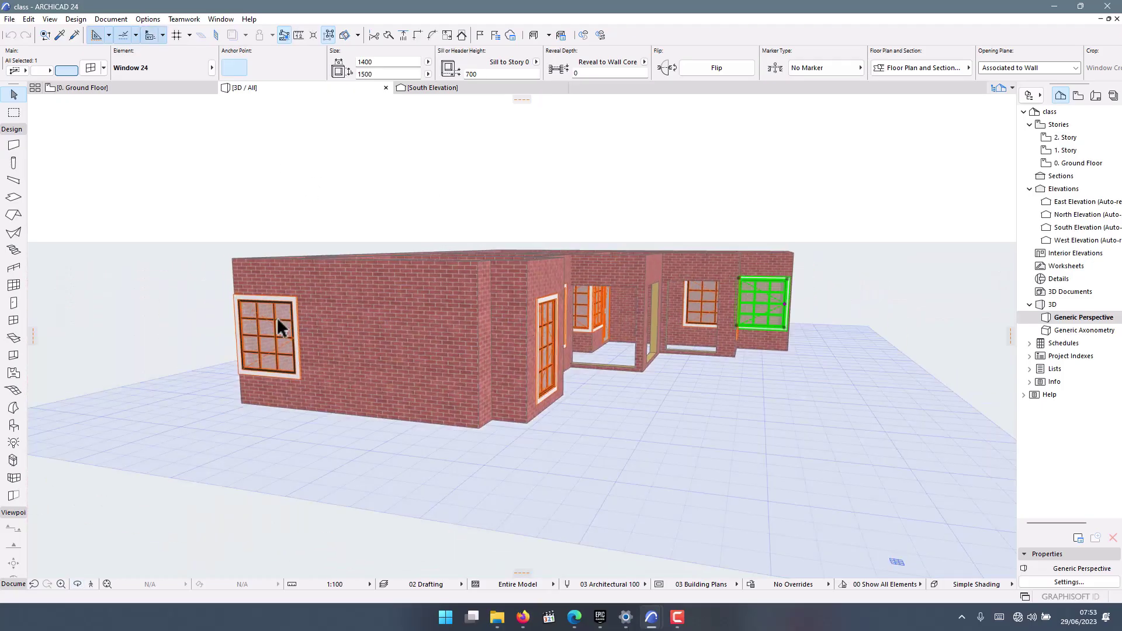
{"action": "left_click", "coordinate": [277, 317], "text": "shift"}
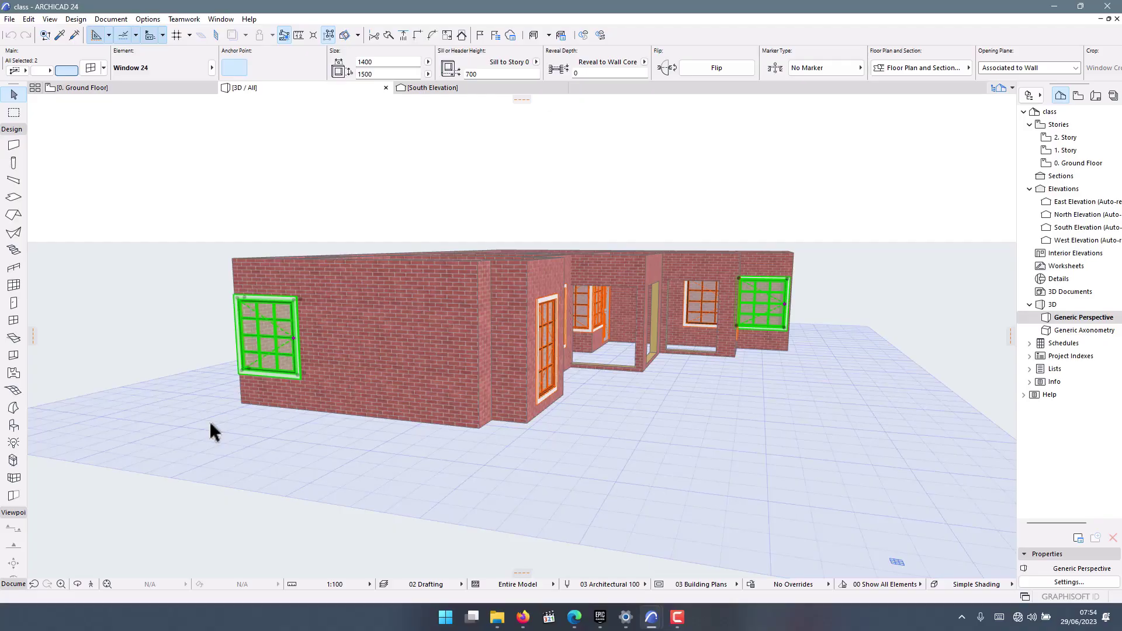
{"action": "key", "text": "ctrl+t"}
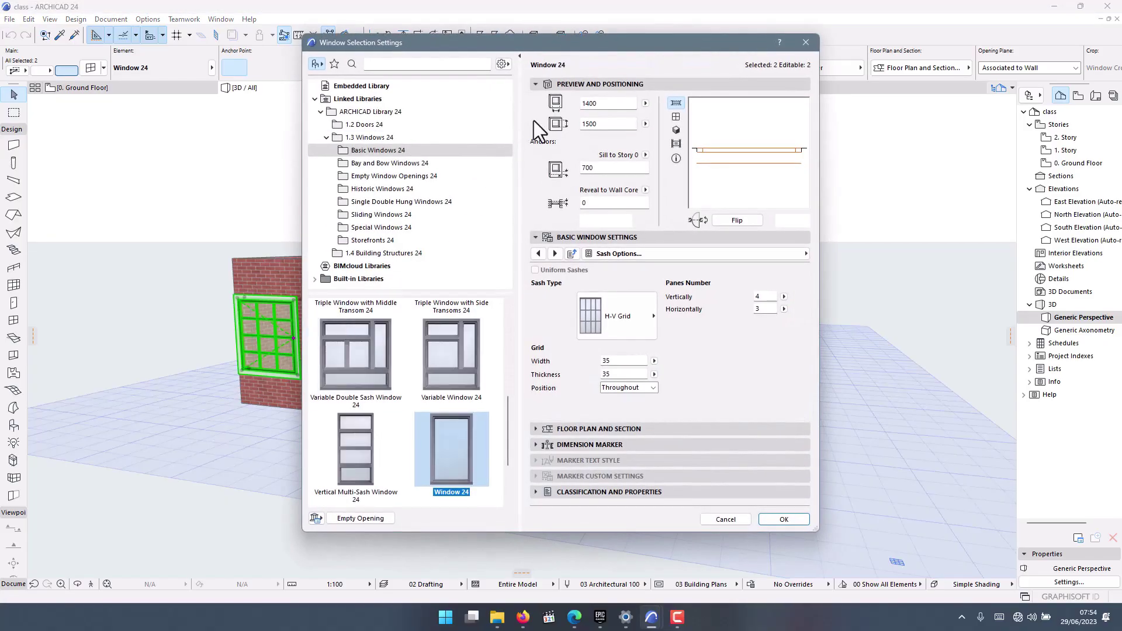
{"action": "left_click", "coordinate": [583, 104]}
{"action": "type", "text": "550"}
{"action": "left_click", "coordinate": [608, 125]}
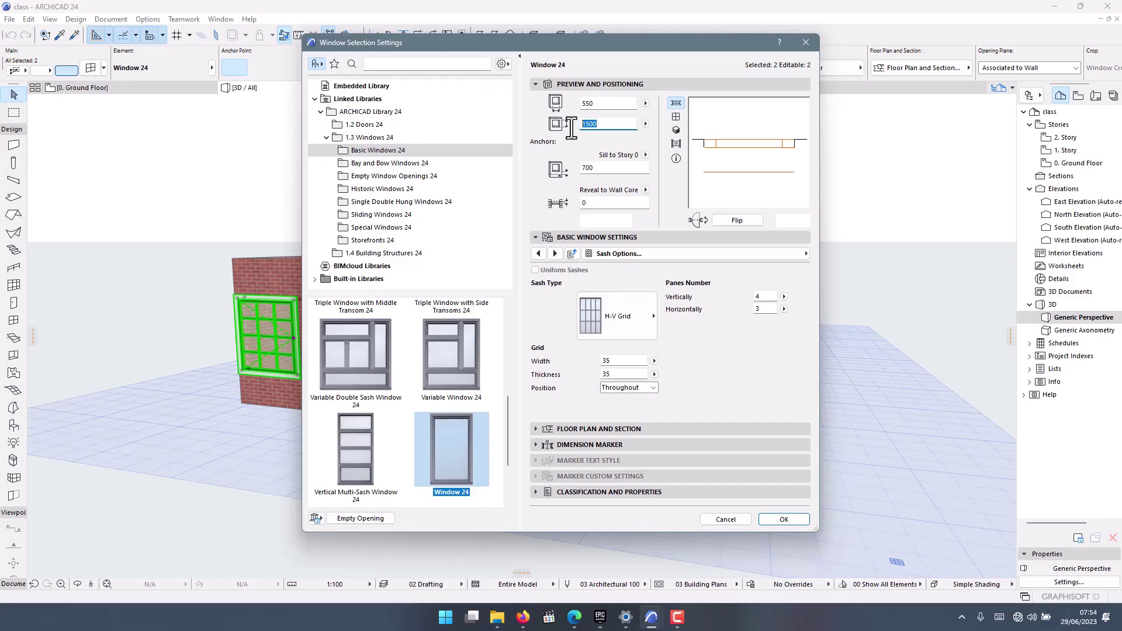
{"action": "type", "text": "7"}
{"action": "left_click", "coordinate": [570, 172]}
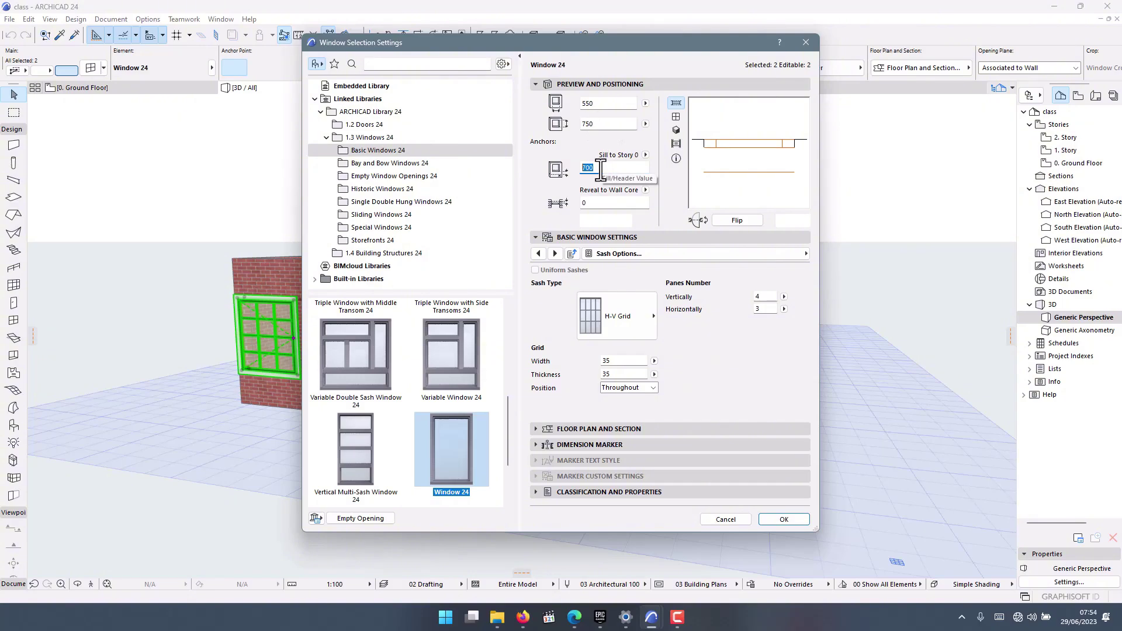
{"action": "type", "text": "1450"}
{"action": "left_click", "coordinate": [771, 520]}
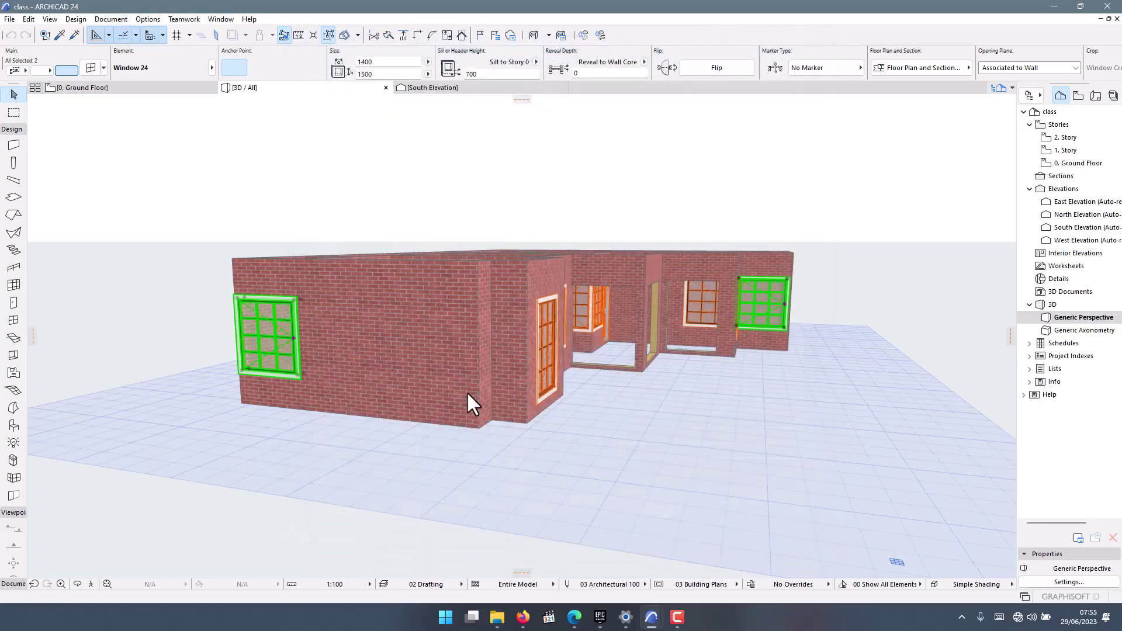
Check the two resized windows on the brick house from the front and side in the 3D view.
{"action": "middle_click_drag", "start_coordinate": [201, 292], "coordinate": [571, 305], "text": "shift"}
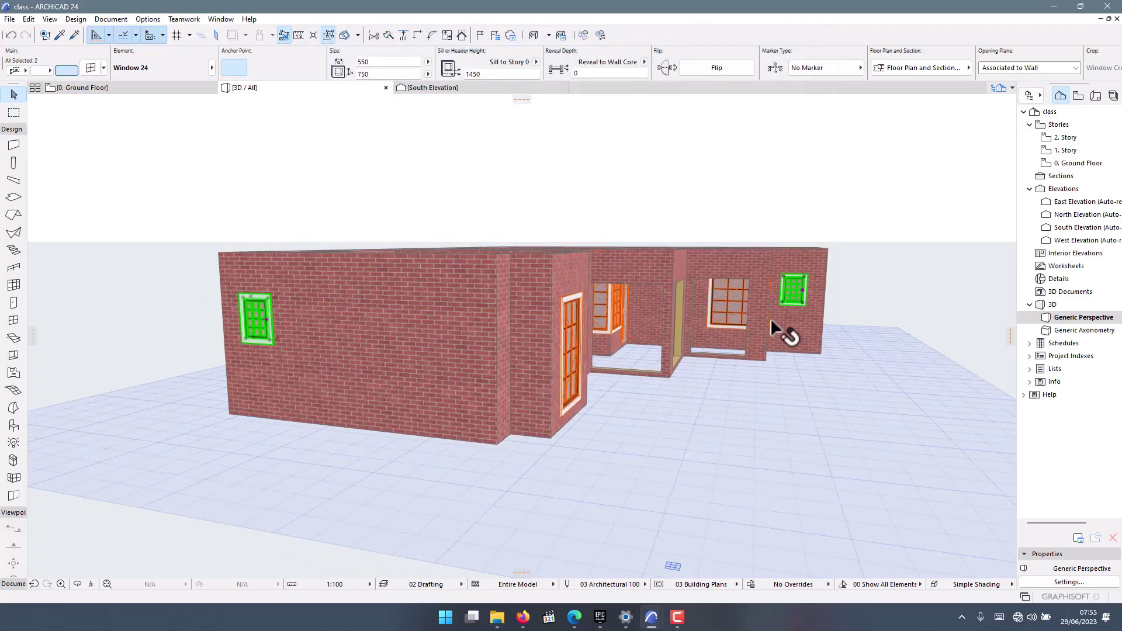
{"action": "middle_click_drag", "start_coordinate": [783, 326], "coordinate": [758, 368], "text": "shift"}
{"action": "key", "text": "o"}
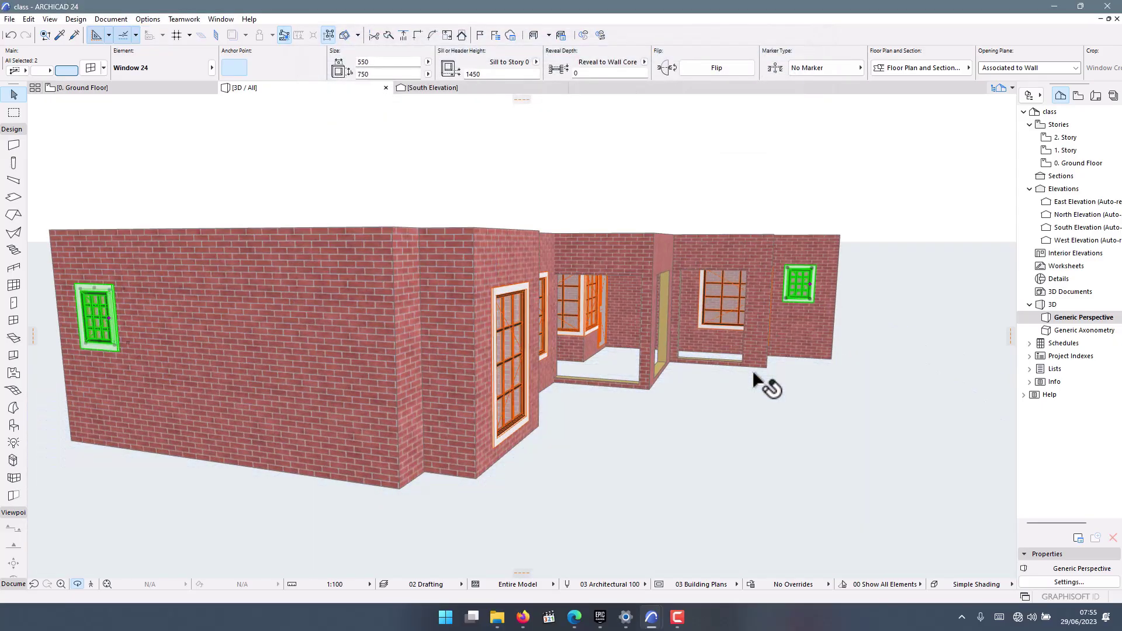
{"action": "left_click_drag", "start_coordinate": [754, 374], "coordinate": [696, 342]}
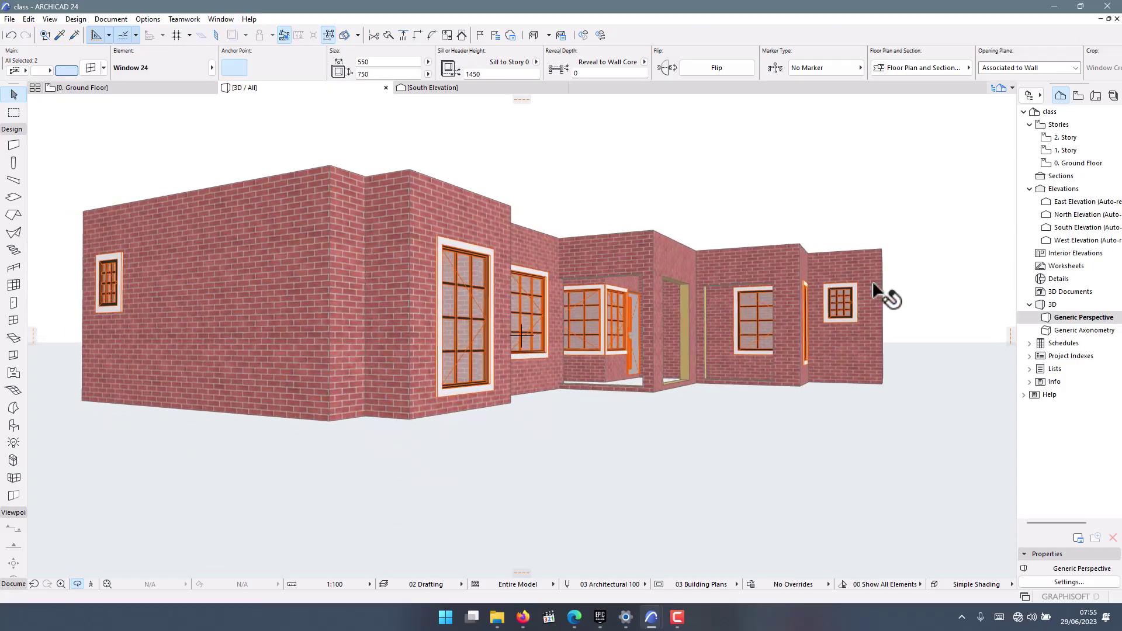
{"action": "left_click_drag", "start_coordinate": [758, 286], "coordinate": [712, 297]}
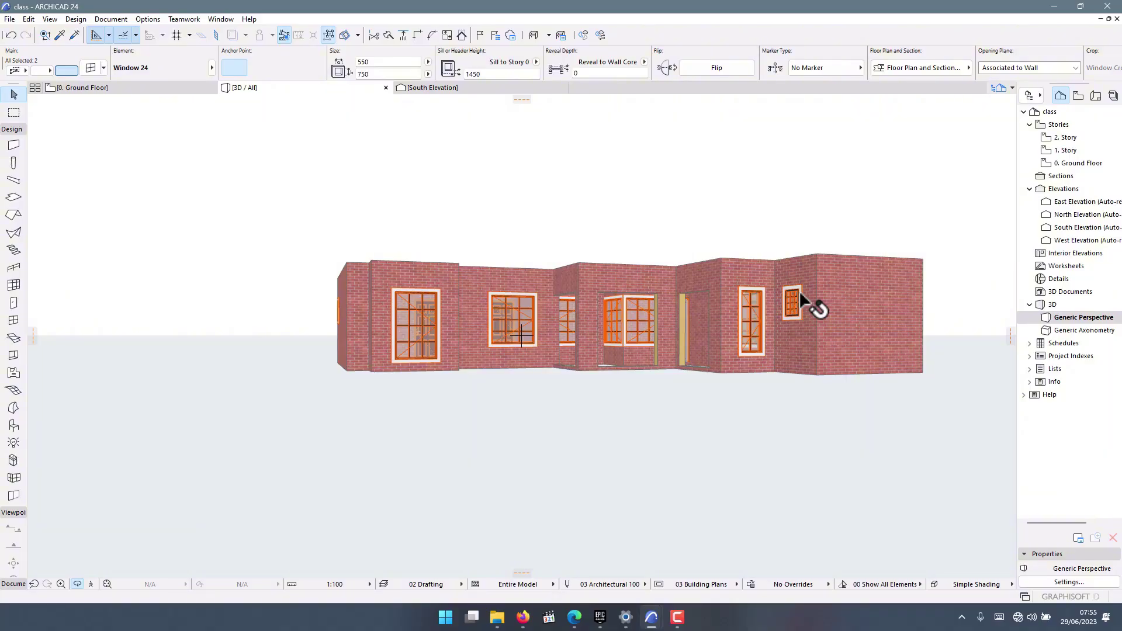
{"action": "left_click_drag", "start_coordinate": [799, 291], "coordinate": [376, 271]}
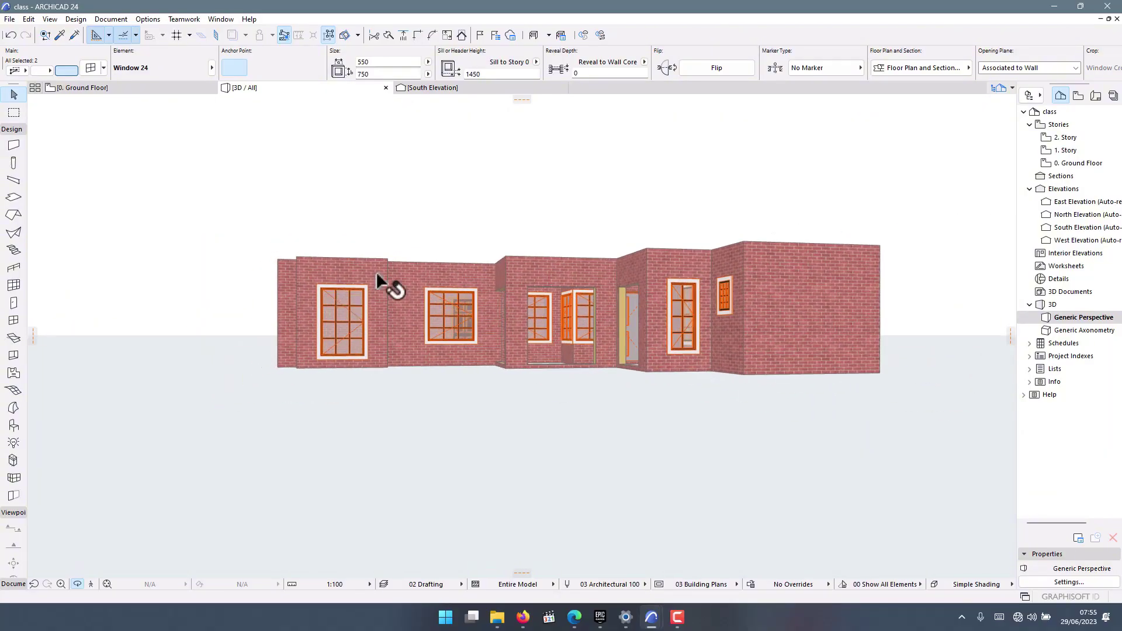
{"action": "scroll", "coordinate": [735, 271], "scroll_direction": "up", "scroll_amount": 3}
{"action": "scroll", "coordinate": [736, 271], "scroll_direction": "up", "scroll_amount": 2}
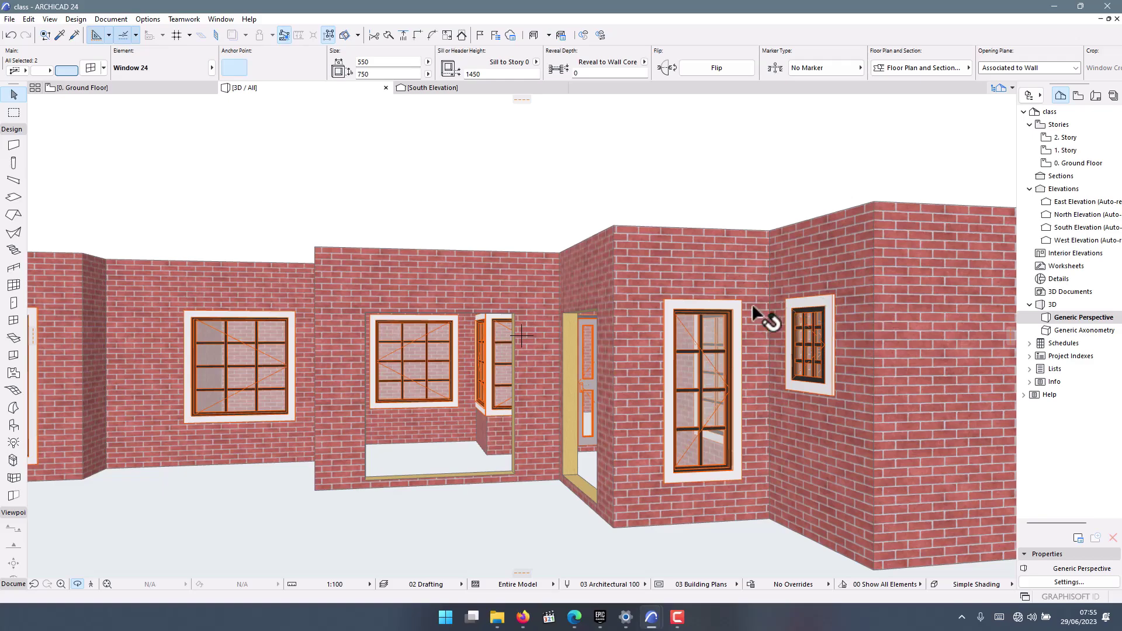
{"action": "scroll", "coordinate": [693, 305], "scroll_direction": "down", "scroll_amount": 5}
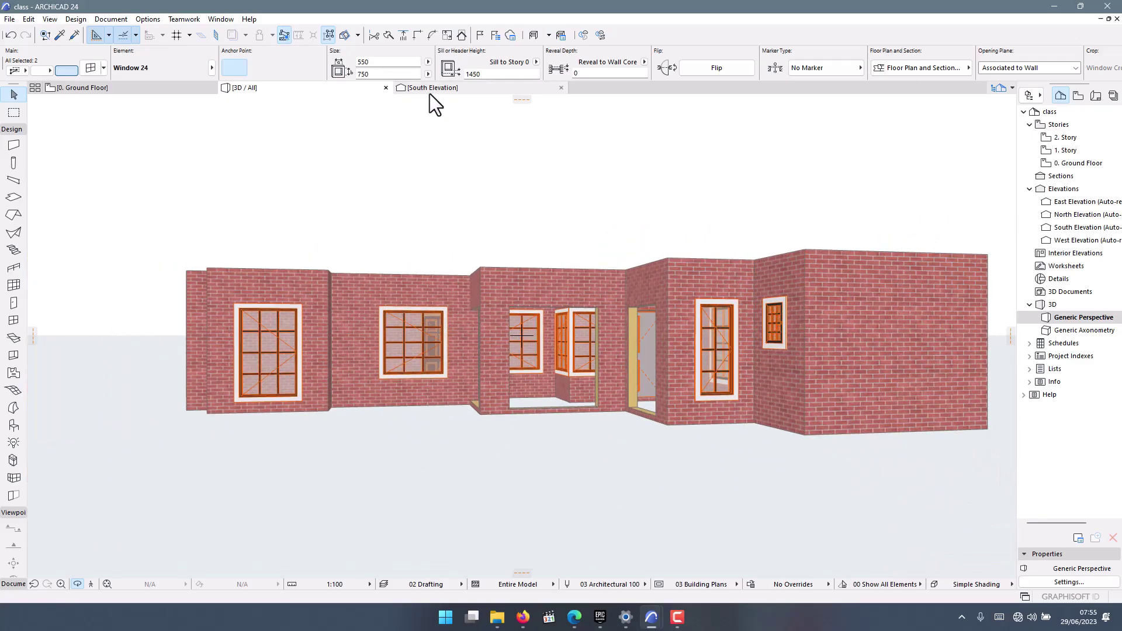
{"action": "scroll", "coordinate": [471, 282], "scroll_direction": "down", "scroll_amount": 2}
{"action": "middle_click_drag", "start_coordinate": [335, 254], "coordinate": [604, 332], "text": "shift"}
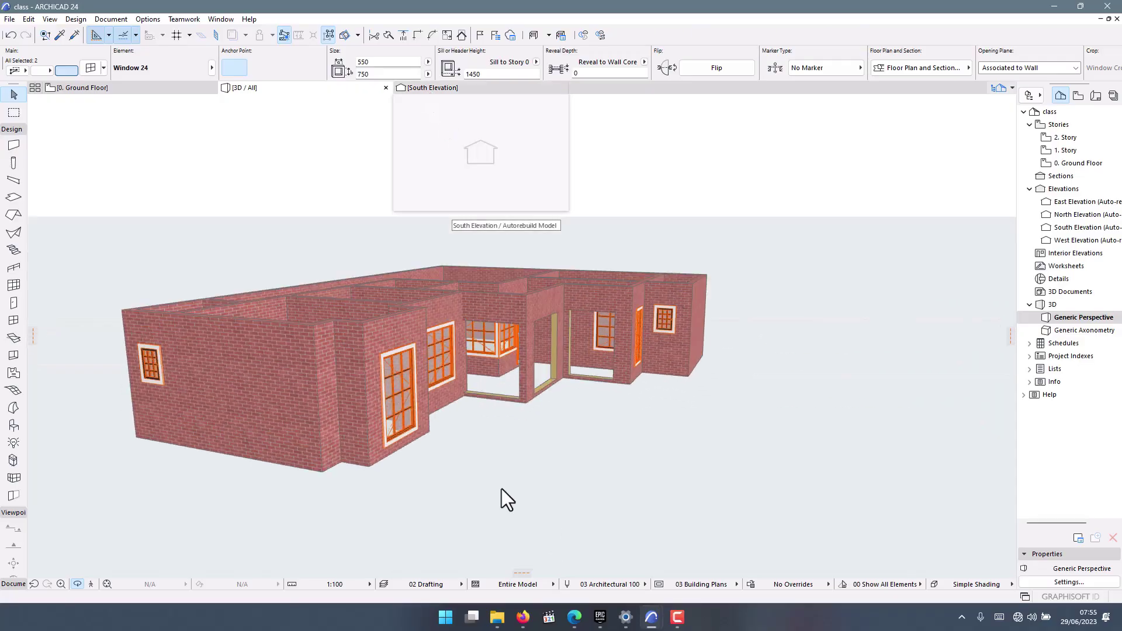
On the ground floor plan, set the slab defaults to a basic structure in Concrete - Structural.
{"action": "left_click", "coordinate": [103, 86]}
{"action": "scroll", "coordinate": [418, 323], "scroll_direction": "down", "scroll_amount": 10}
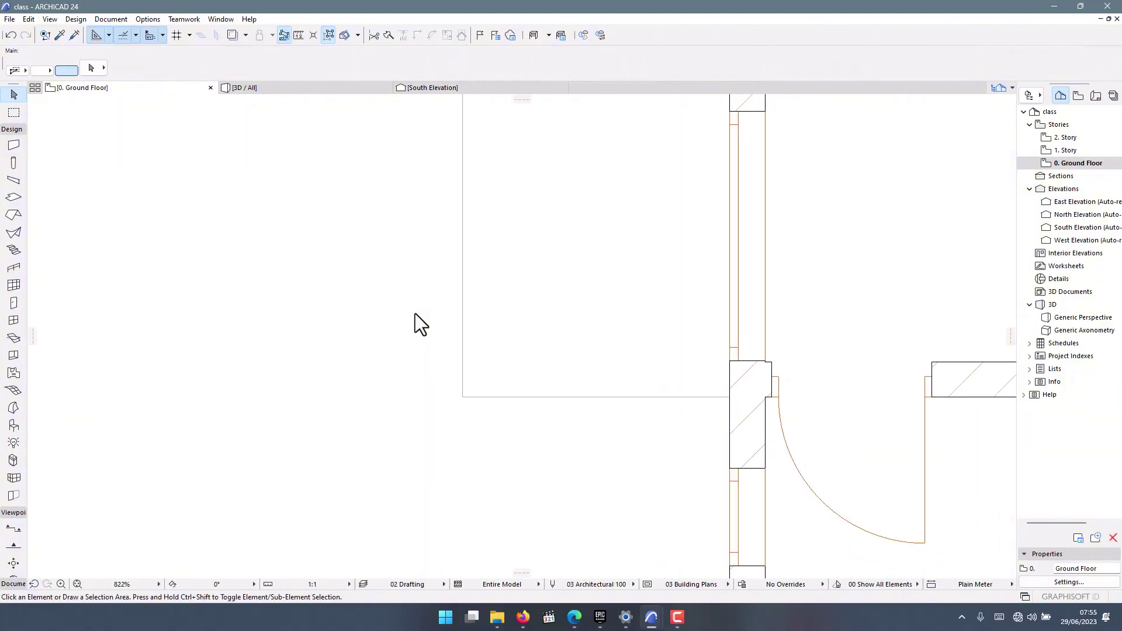
{"action": "scroll", "coordinate": [282, 269], "scroll_direction": "up", "scroll_amount": 7}
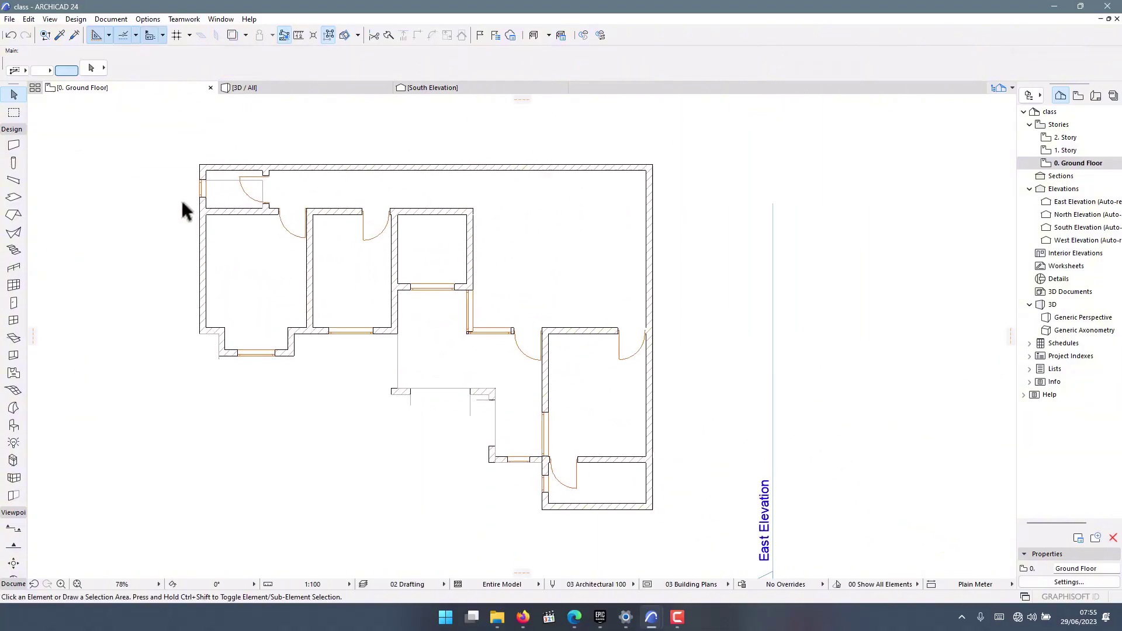
{"action": "scroll", "coordinate": [258, 250], "scroll_direction": "down", "scroll_amount": 2}
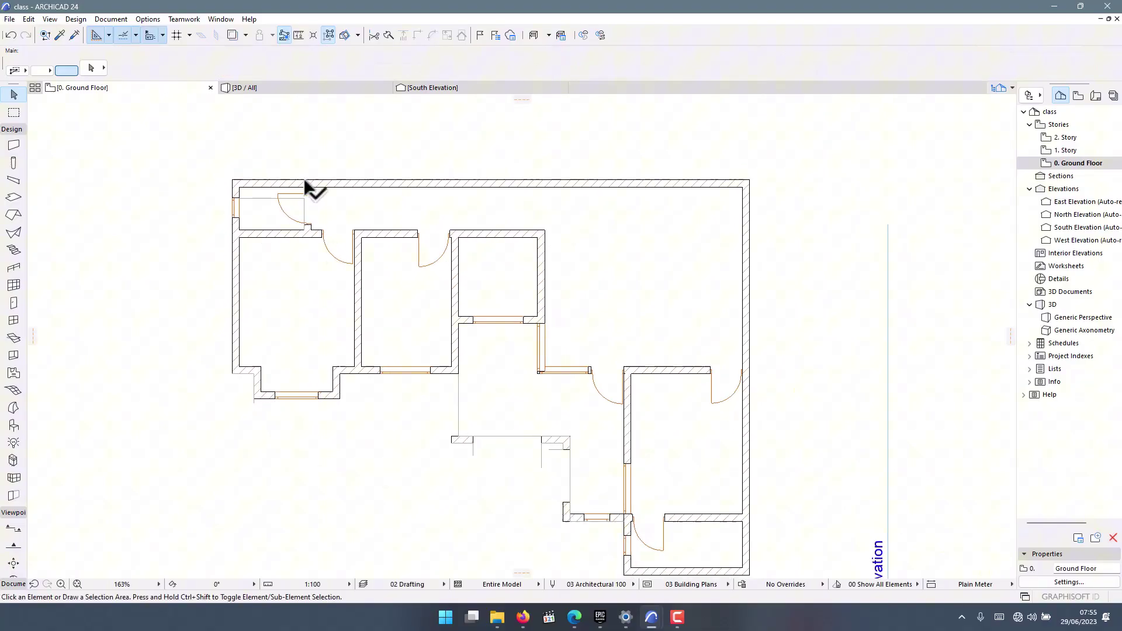
{"action": "left_click", "coordinate": [14, 145]}
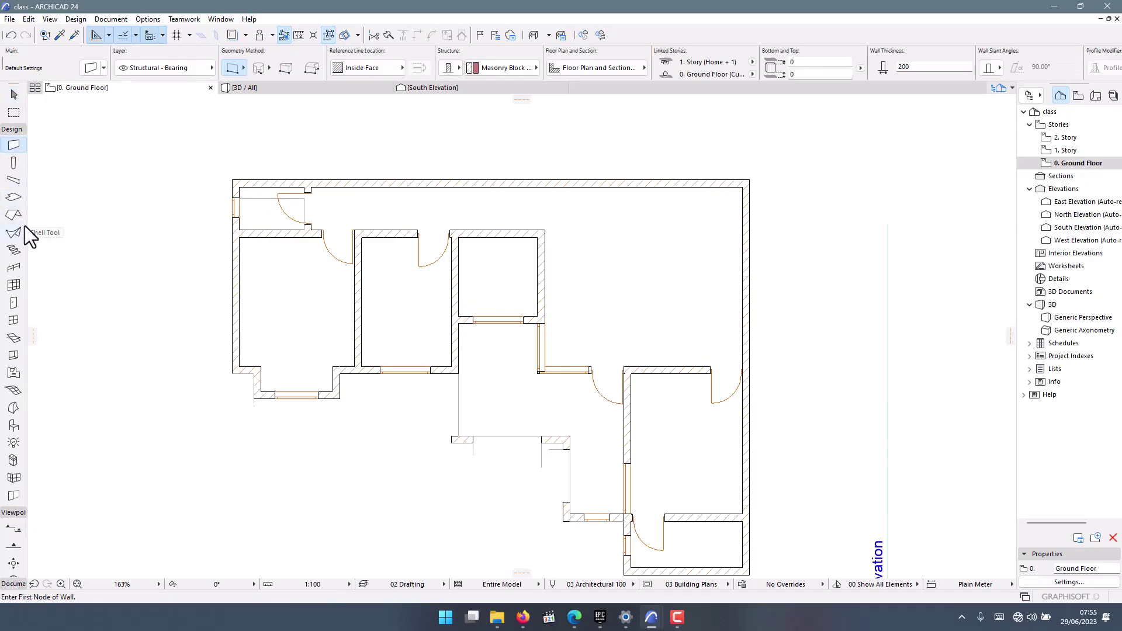
{"action": "left_click", "coordinate": [12, 197]}
{"action": "double_click", "coordinate": [13, 197]}
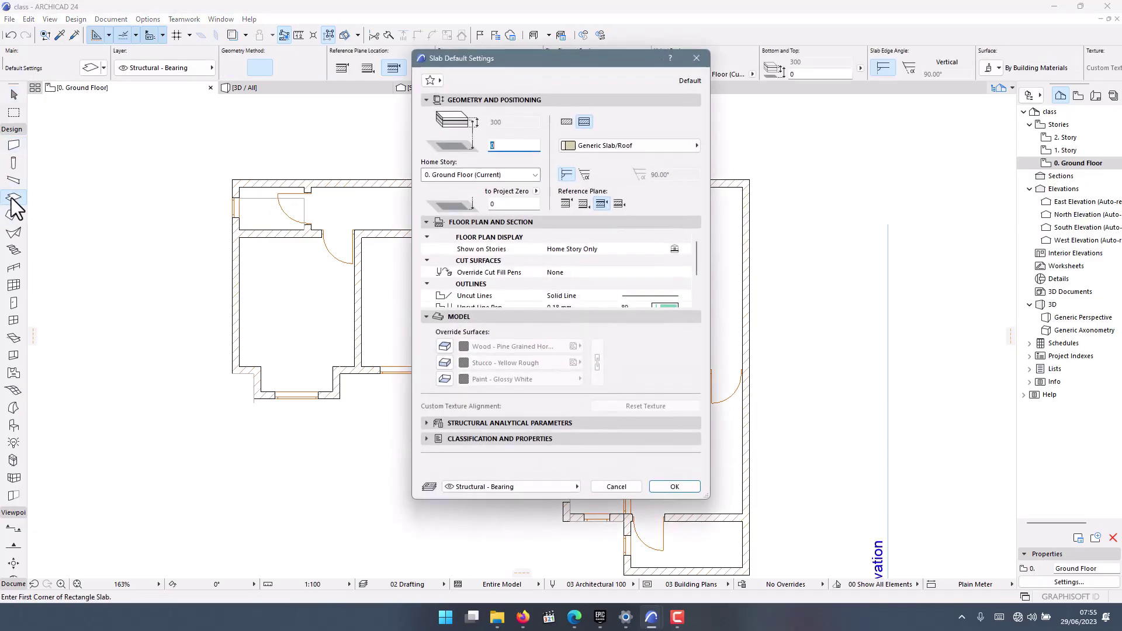
{"action": "left_click", "coordinate": [572, 120]}
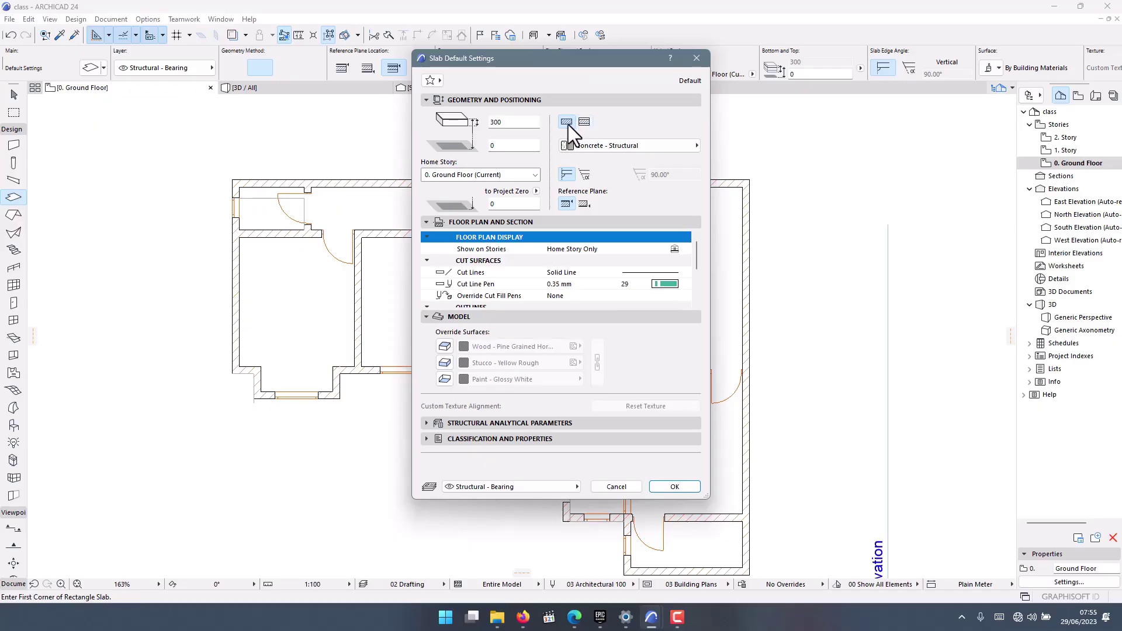
{"action": "left_click", "coordinate": [675, 487]}
Start a slab at the house's north-west outer wall corner and change its geometry method from rectangular to polygonal.
{"action": "scroll", "coordinate": [233, 181], "scroll_direction": "up", "scroll_amount": 8}
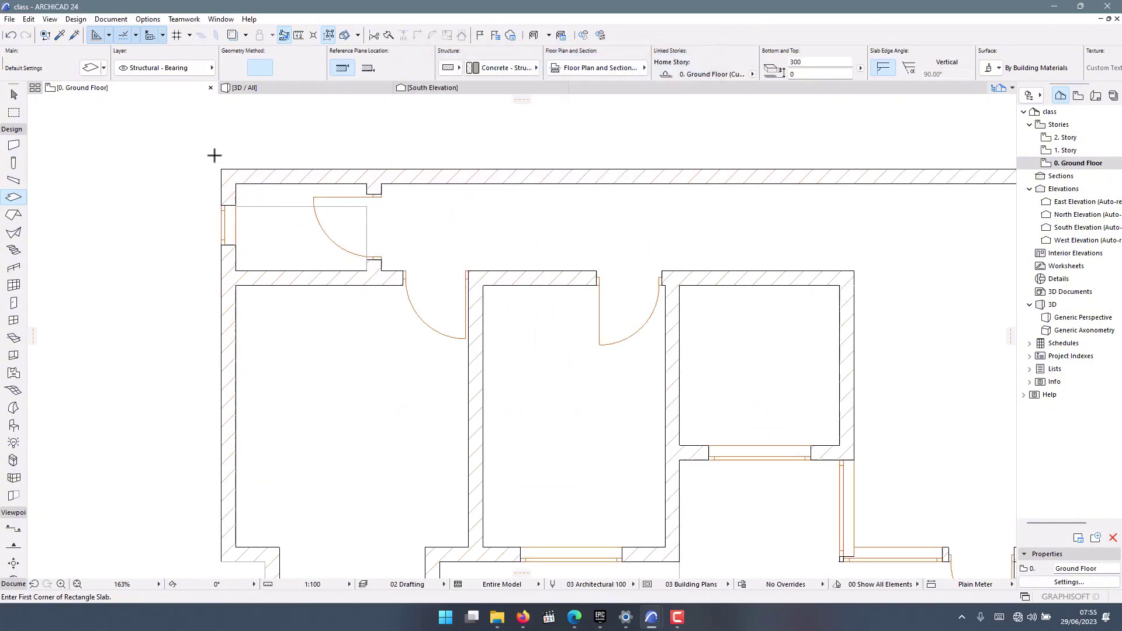
{"action": "scroll", "coordinate": [239, 187], "scroll_direction": "down", "scroll_amount": 10}
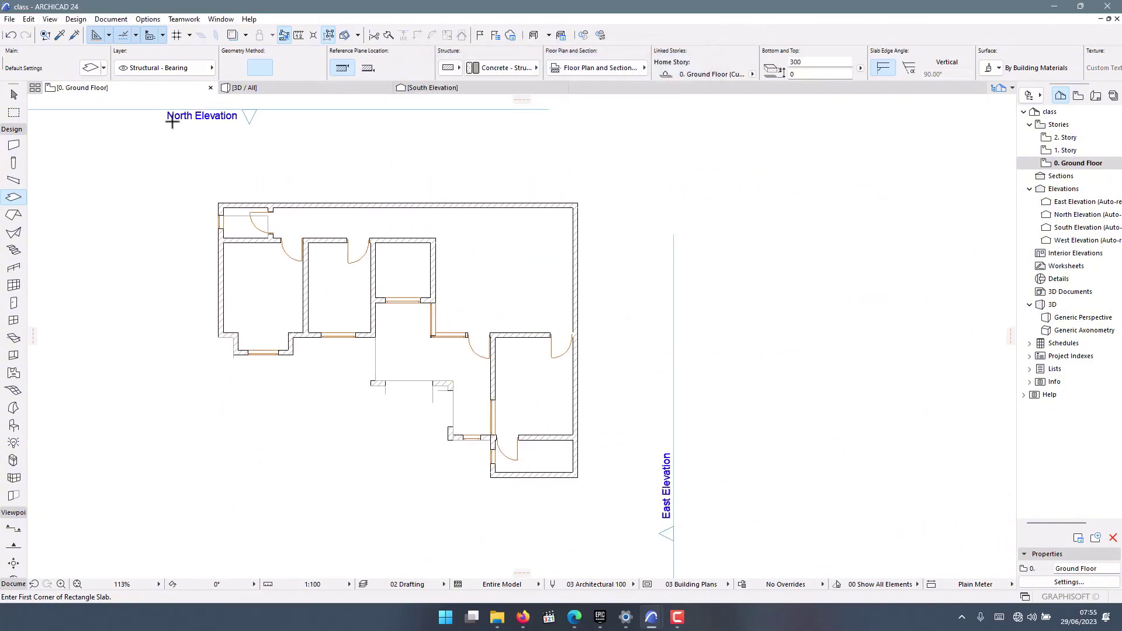
{"action": "scroll", "coordinate": [225, 205], "scroll_direction": "up", "scroll_amount": 2}
{"action": "scroll", "coordinate": [205, 157], "scroll_direction": "up", "scroll_amount": 1}
{"action": "left_click", "coordinate": [218, 208]}
{"action": "scroll", "coordinate": [186, 160], "scroll_direction": "down", "scroll_amount": 2}
{"action": "scroll", "coordinate": [185, 160], "scroll_direction": "down", "scroll_amount": 4}
{"action": "scroll", "coordinate": [265, 105], "scroll_direction": "up", "scroll_amount": 2}
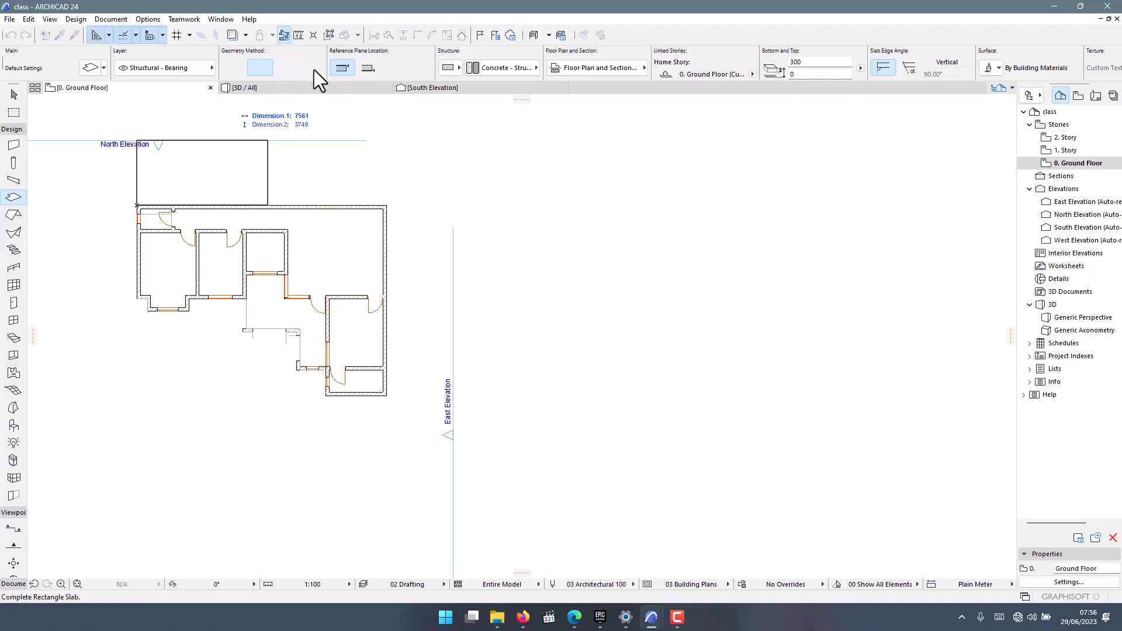
{"action": "left_click", "coordinate": [237, 71]}
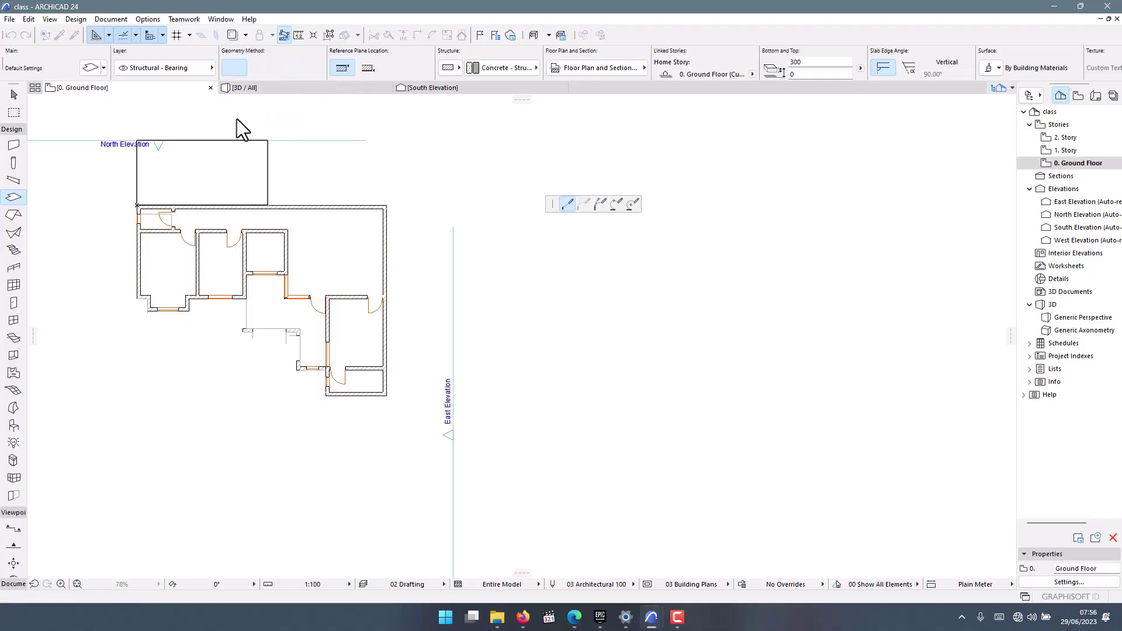
Trace the slab outline along the north and east outer walls and the south wall of the small south-east room.
{"action": "scroll", "coordinate": [125, 195], "scroll_direction": "up", "scroll_amount": 5}
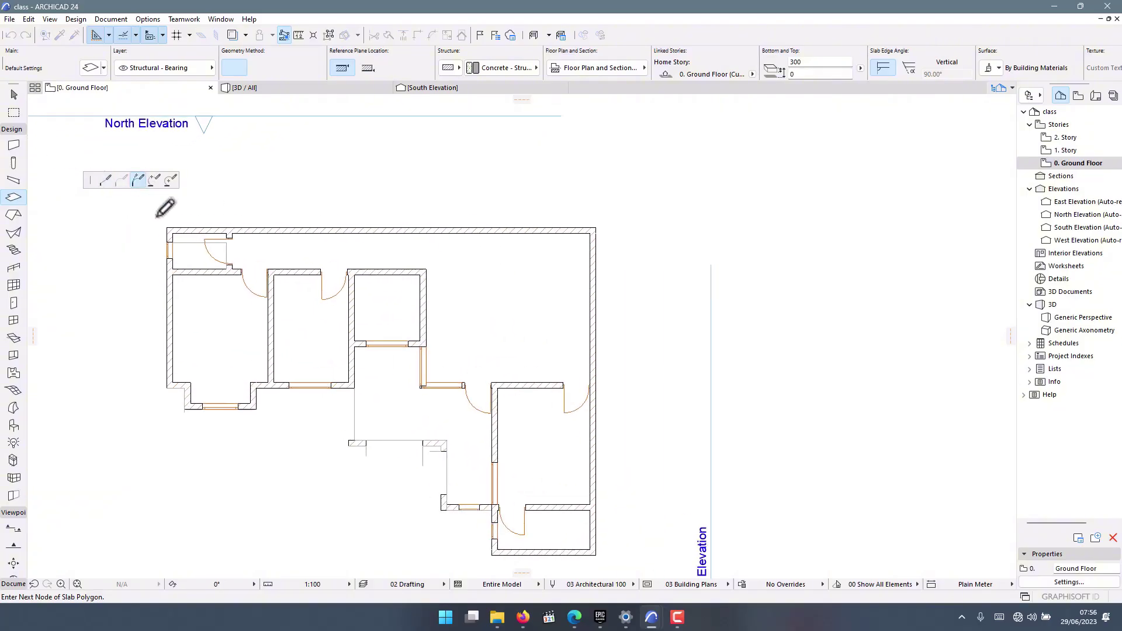
{"action": "scroll", "coordinate": [150, 225], "scroll_direction": "down", "scroll_amount": 5}
{"action": "scroll", "coordinate": [679, 222], "scroll_direction": "up", "scroll_amount": 6}
{"action": "scroll", "coordinate": [637, 233], "scroll_direction": "down", "scroll_amount": 6}
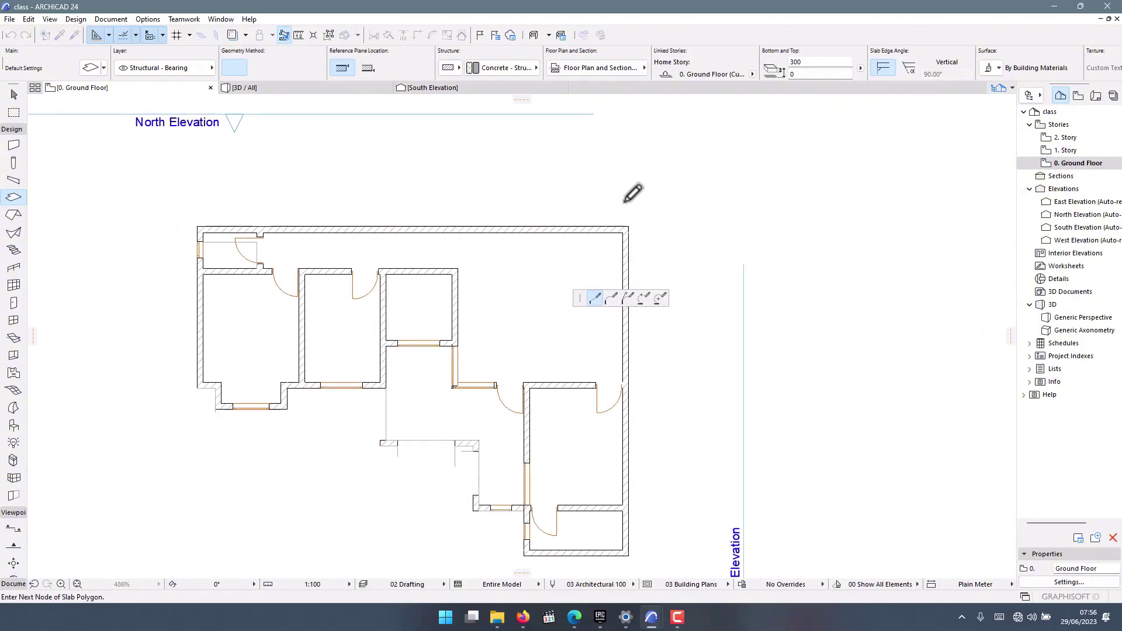
{"action": "scroll", "coordinate": [658, 228], "scroll_direction": "up", "scroll_amount": 3}
{"action": "scroll", "coordinate": [376, 400], "scroll_direction": "down", "scroll_amount": 4}
{"action": "scroll", "coordinate": [433, 359], "scroll_direction": "up", "scroll_amount": 5}
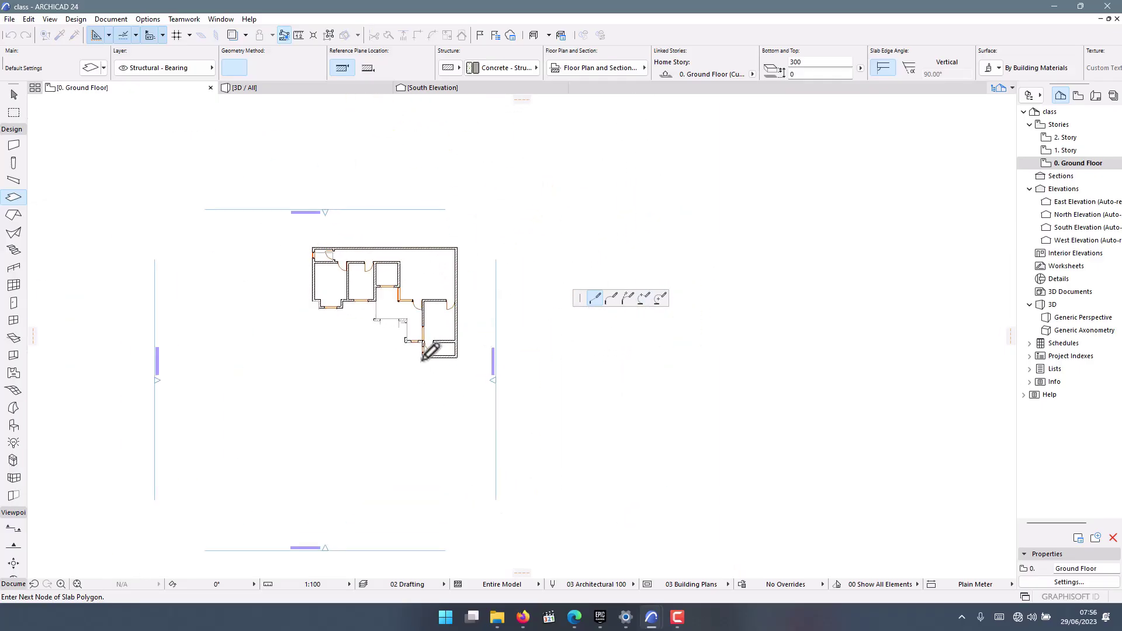
{"action": "scroll", "coordinate": [510, 358], "scroll_direction": "up", "scroll_amount": 2}
{"action": "left_click", "coordinate": [583, 355]}
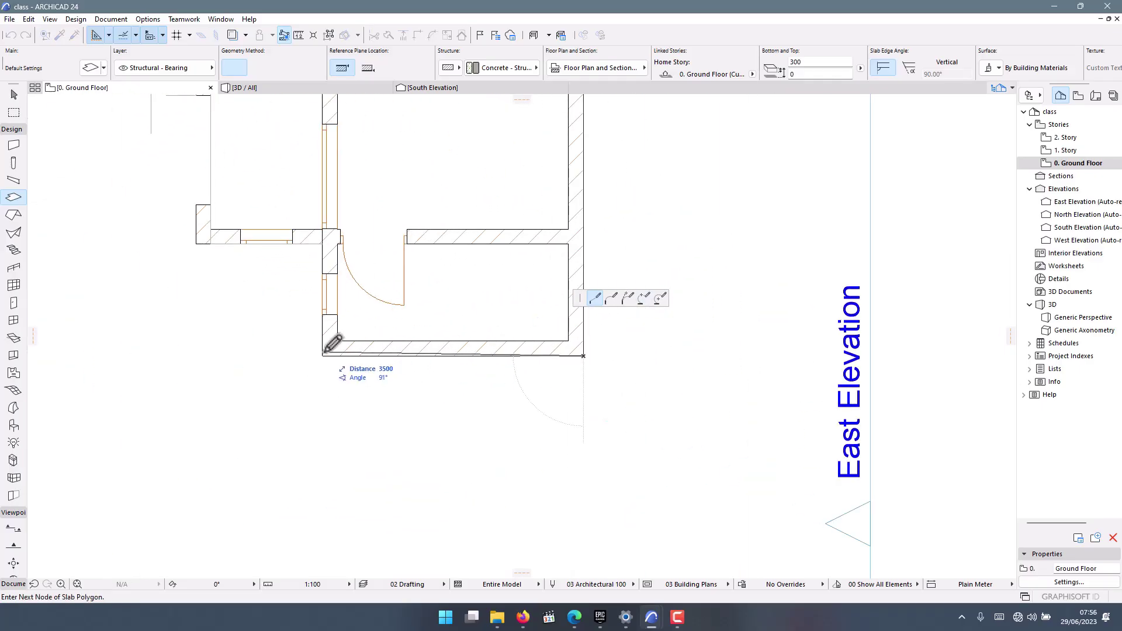
{"action": "left_click", "coordinate": [326, 355]}
Continue the slab outline around the small room's west wall and the stepped front walls to the porch's outer corner.
{"action": "scroll", "coordinate": [305, 242], "scroll_direction": "up", "scroll_amount": 1}
{"action": "left_click", "coordinate": [365, 248]}
{"action": "scroll", "coordinate": [303, 266], "scroll_direction": "down", "scroll_amount": 4}
{"action": "scroll", "coordinate": [353, 273], "scroll_direction": "up", "scroll_amount": 3}
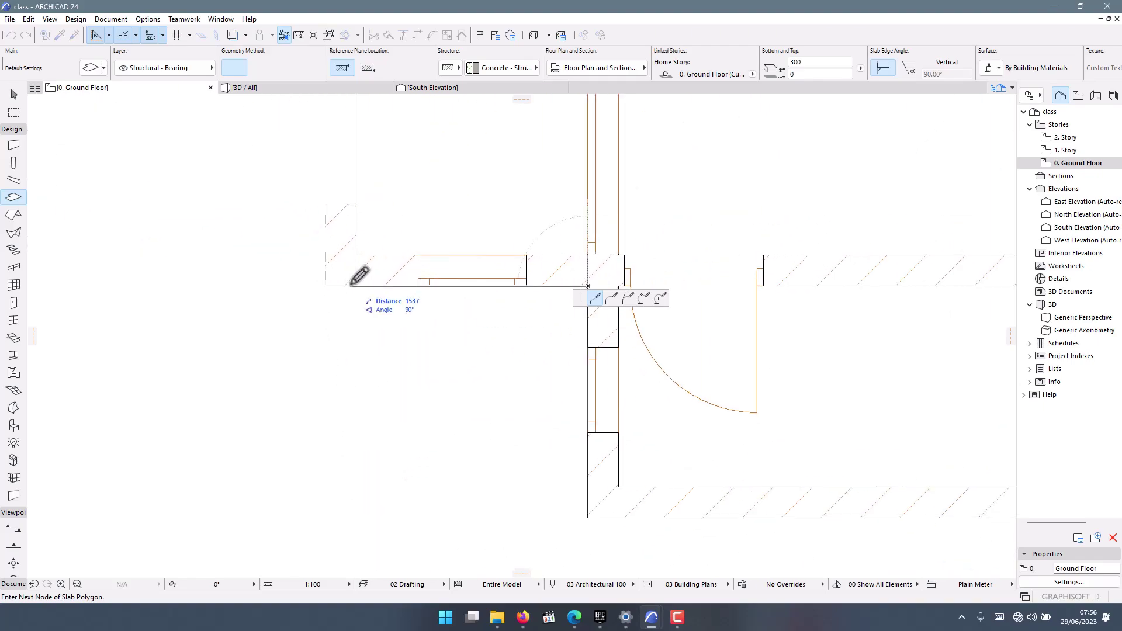
{"action": "scroll", "coordinate": [365, 456], "scroll_direction": "down", "scroll_amount": 2}
{"action": "scroll", "coordinate": [344, 327], "scroll_direction": "down", "scroll_amount": 3}
{"action": "scroll", "coordinate": [356, 351], "scroll_direction": "up", "scroll_amount": 6}
{"action": "left_click", "coordinate": [421, 329]}
{"action": "scroll", "coordinate": [375, 325], "scroll_direction": "down", "scroll_amount": 4}
{"action": "scroll", "coordinate": [310, 306], "scroll_direction": "up", "scroll_amount": 5}
{"action": "left_click", "coordinate": [314, 306]}
Extend the slab outline up the porch's west edge, along the middle bedroom's front wall and around the projecting window bay.
{"action": "scroll", "coordinate": [336, 304], "scroll_direction": "down", "scroll_amount": 4}
{"action": "scroll", "coordinate": [319, 274], "scroll_direction": "up", "scroll_amount": 3}
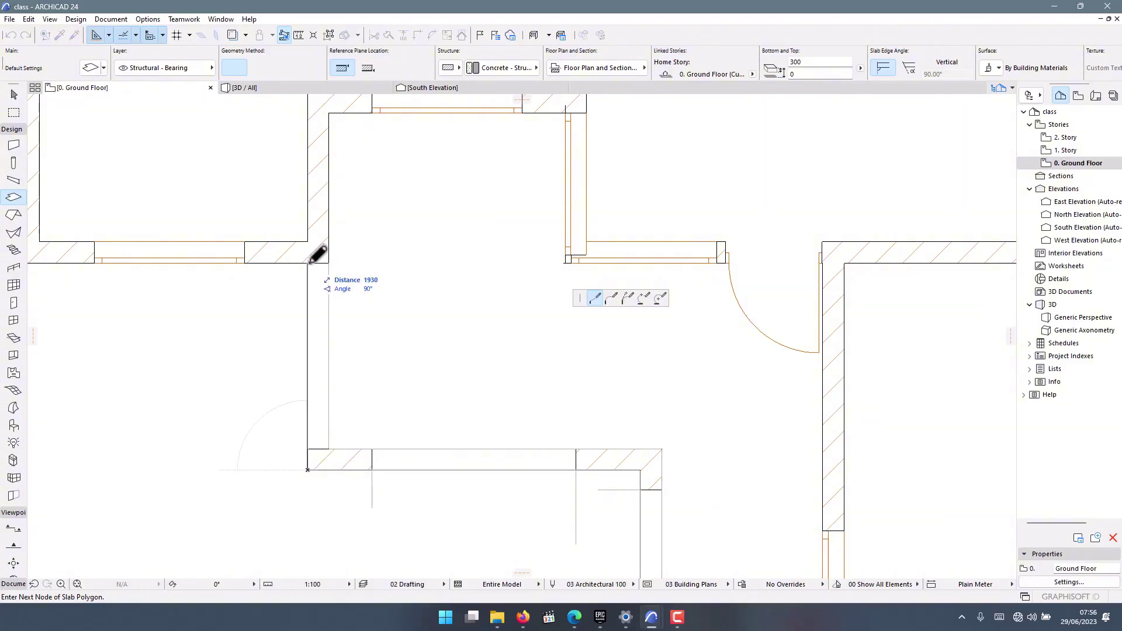
{"action": "left_click", "coordinate": [317, 263]}
{"action": "scroll", "coordinate": [489, 358], "scroll_direction": "down", "scroll_amount": 4}
{"action": "scroll", "coordinate": [320, 325], "scroll_direction": "up", "scroll_amount": 4}
{"action": "left_click", "coordinate": [347, 345]}
{"action": "scroll", "coordinate": [347, 345], "scroll_direction": "up", "scroll_amount": 1}
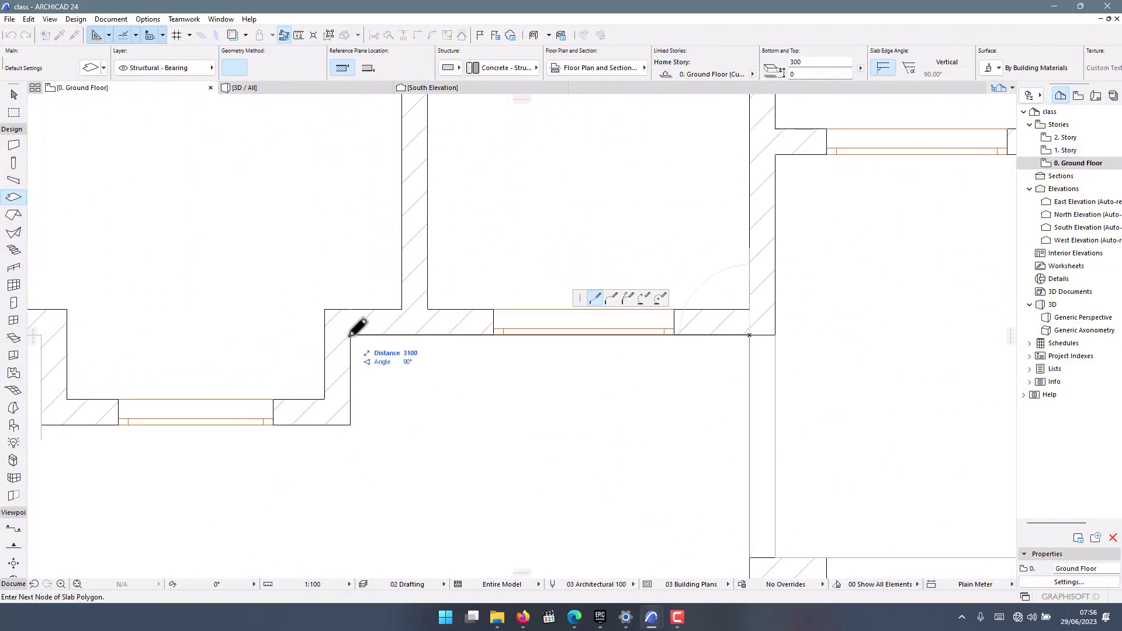
{"action": "scroll", "coordinate": [383, 401], "scroll_direction": "down", "scroll_amount": 4}
{"action": "scroll", "coordinate": [476, 378], "scroll_direction": "up", "scroll_amount": 6}
{"action": "scroll", "coordinate": [506, 371], "scroll_direction": "up", "scroll_amount": 2}
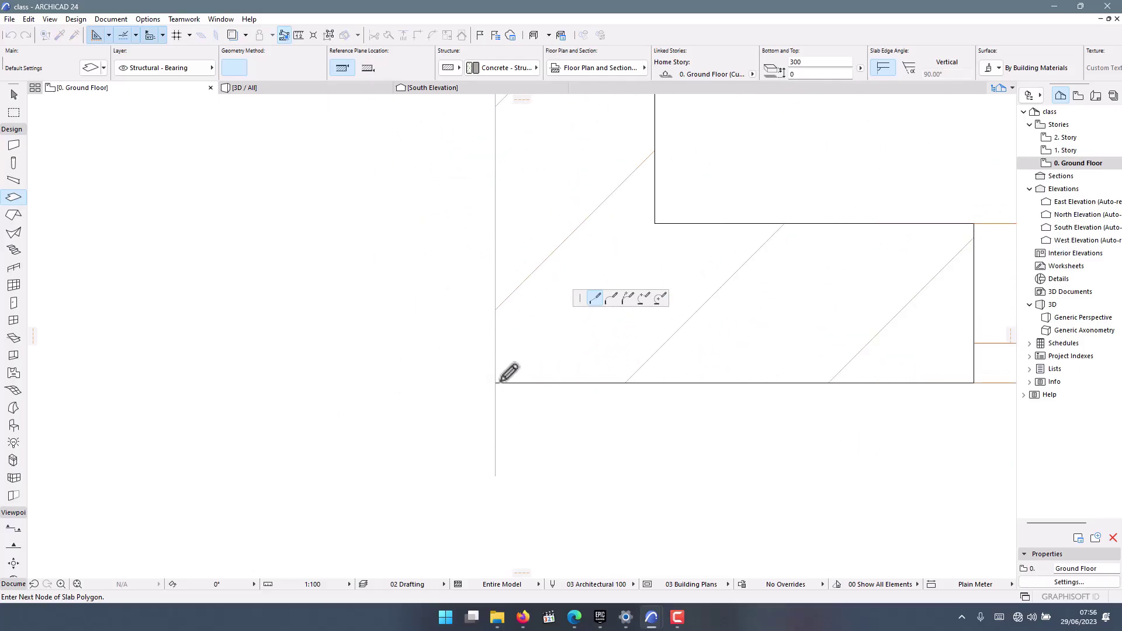
Trace the bay's west side and the west outer wall, and close the slab outline at the north-west starting corner.
{"action": "scroll", "coordinate": [350, 439], "scroll_direction": "down", "scroll_amount": 5}
{"action": "scroll", "coordinate": [426, 355], "scroll_direction": "down", "scroll_amount": 3}
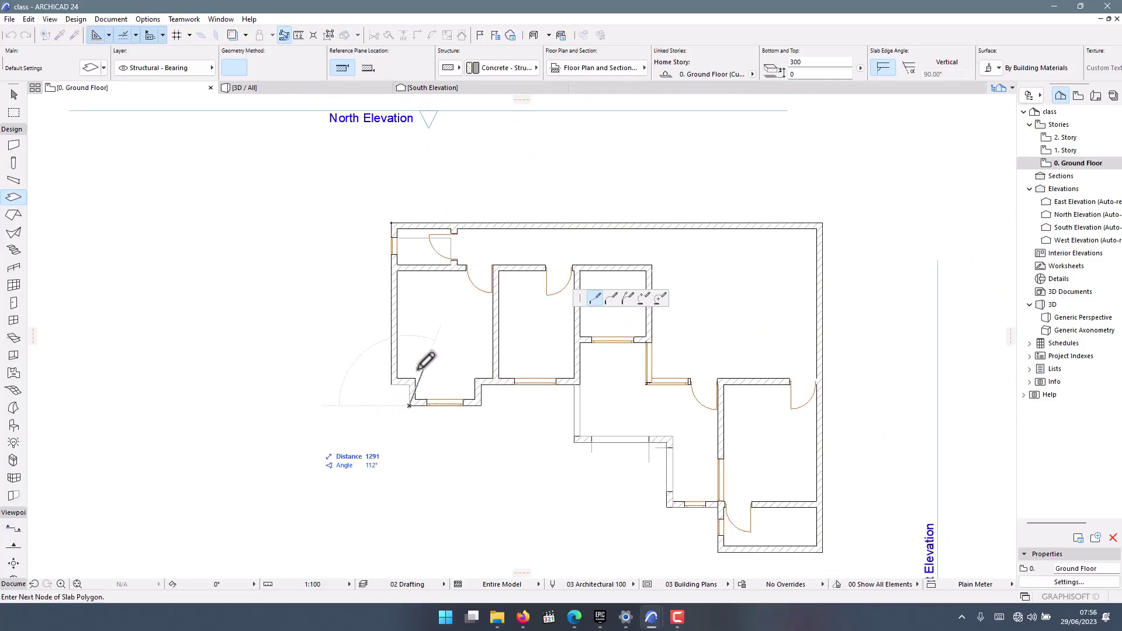
{"action": "scroll", "coordinate": [416, 376], "scroll_direction": "up", "scroll_amount": 6}
{"action": "scroll", "coordinate": [411, 339], "scroll_direction": "down", "scroll_amount": 2}
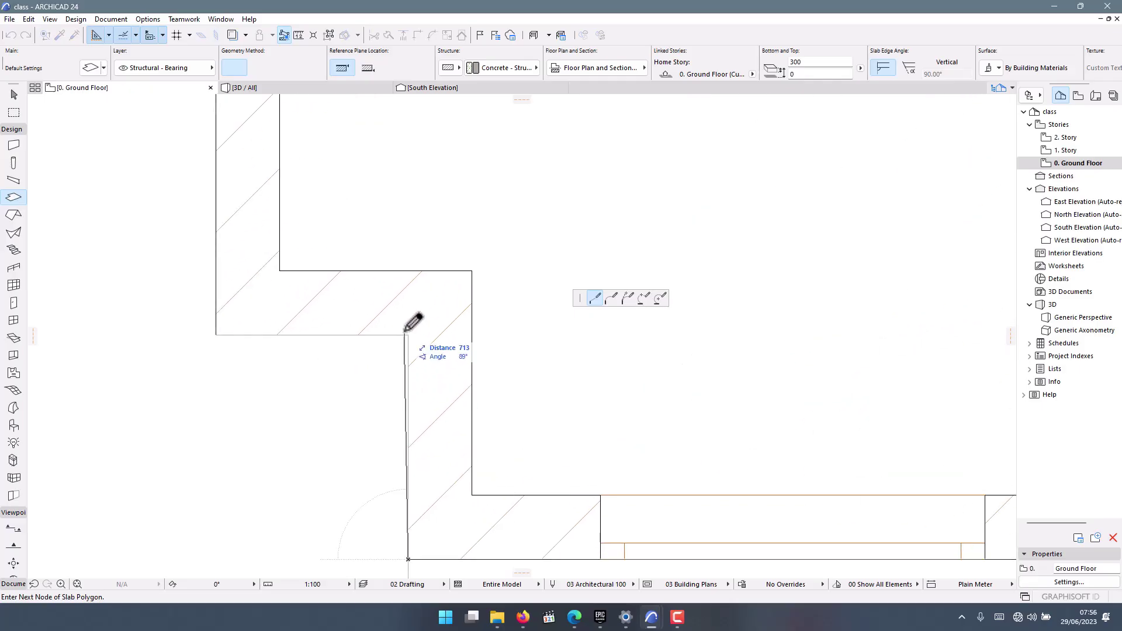
{"action": "scroll", "coordinate": [438, 456], "scroll_direction": "down", "scroll_amount": 2}
{"action": "scroll", "coordinate": [446, 413], "scroll_direction": "up", "scroll_amount": 3}
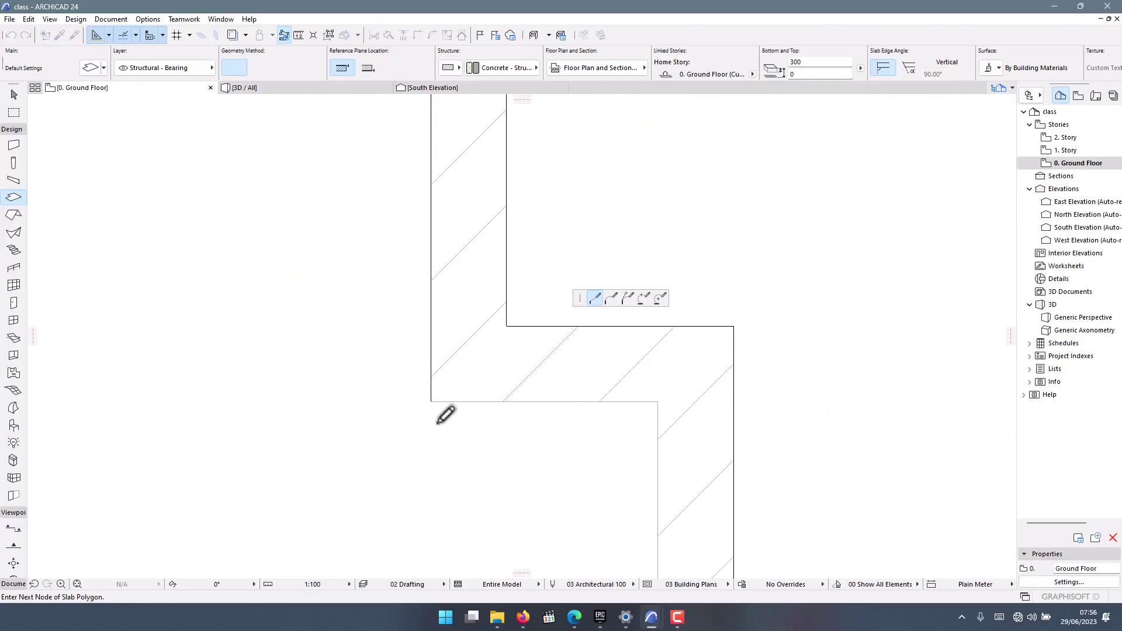
{"action": "left_click", "coordinate": [432, 396]}
{"action": "scroll", "coordinate": [331, 421], "scroll_direction": "down", "scroll_amount": 5}
{"action": "scroll", "coordinate": [328, 293], "scroll_direction": "down", "scroll_amount": 3}
{"action": "scroll", "coordinate": [318, 323], "scroll_direction": "up", "scroll_amount": 8}
{"action": "left_click", "coordinate": [352, 312]}
{"action": "scroll", "coordinate": [248, 268], "scroll_direction": "down", "scroll_amount": 6}
{"action": "scroll", "coordinate": [278, 144], "scroll_direction": "down", "scroll_amount": 3}
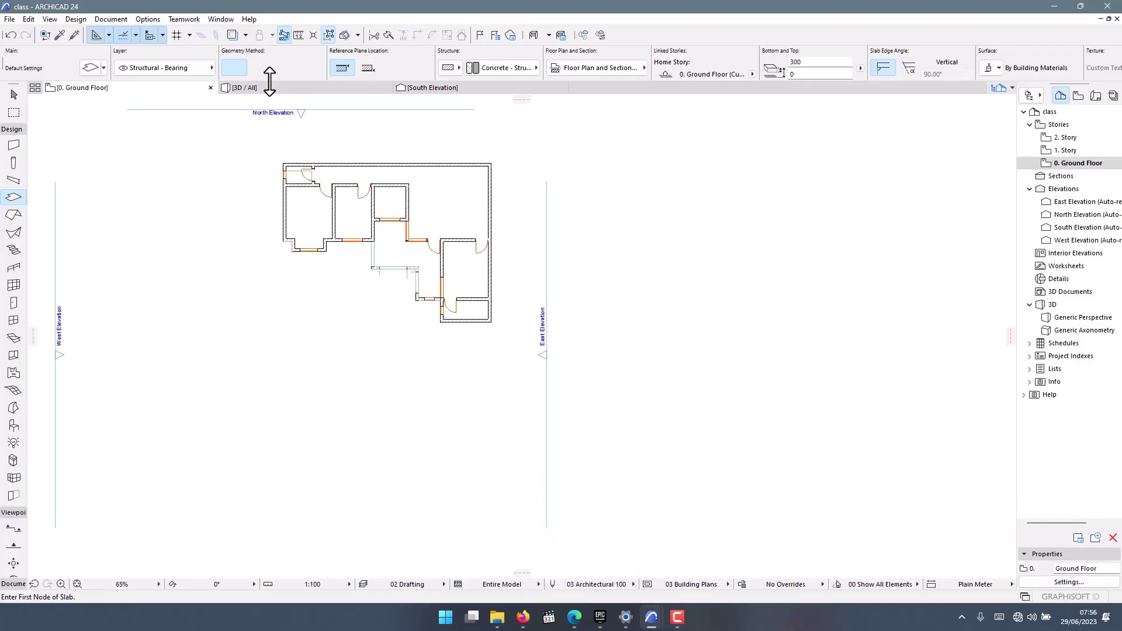
Set the thickness of the new floor slab beneath the house to 750 in the 3D view.
{"action": "left_click", "coordinate": [269, 84]}
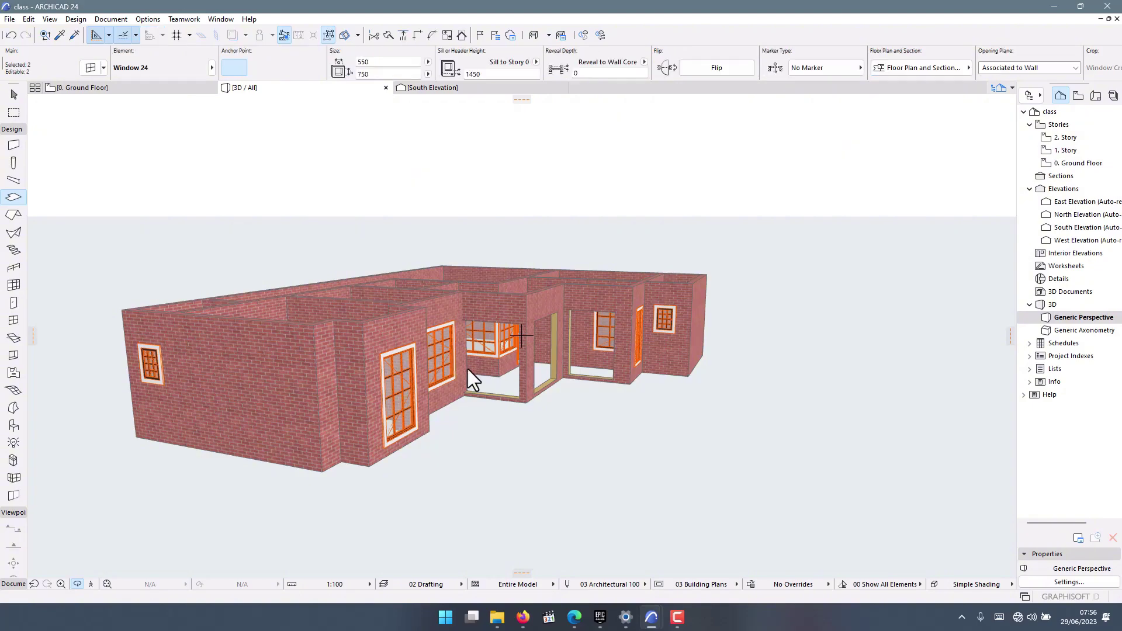
{"action": "middle_click_drag", "start_coordinate": [499, 411], "coordinate": [275, 418], "text": "shift"}
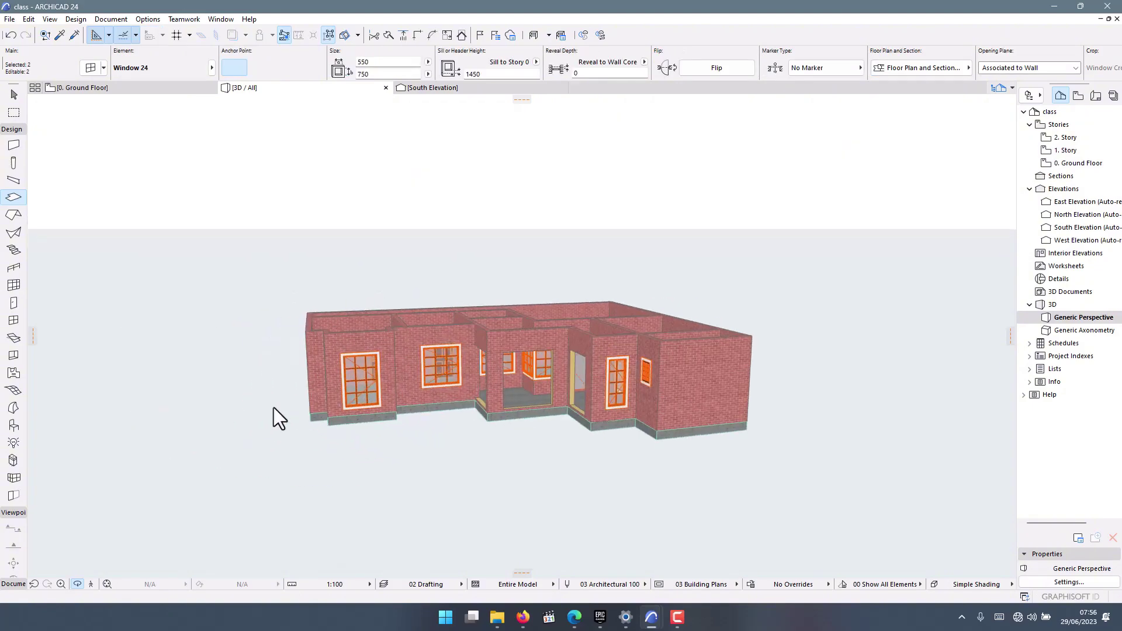
{"action": "scroll", "coordinate": [508, 446], "scroll_direction": "up", "scroll_amount": 8}
{"action": "middle_click_drag", "start_coordinate": [465, 398], "coordinate": [401, 370], "text": "shift"}
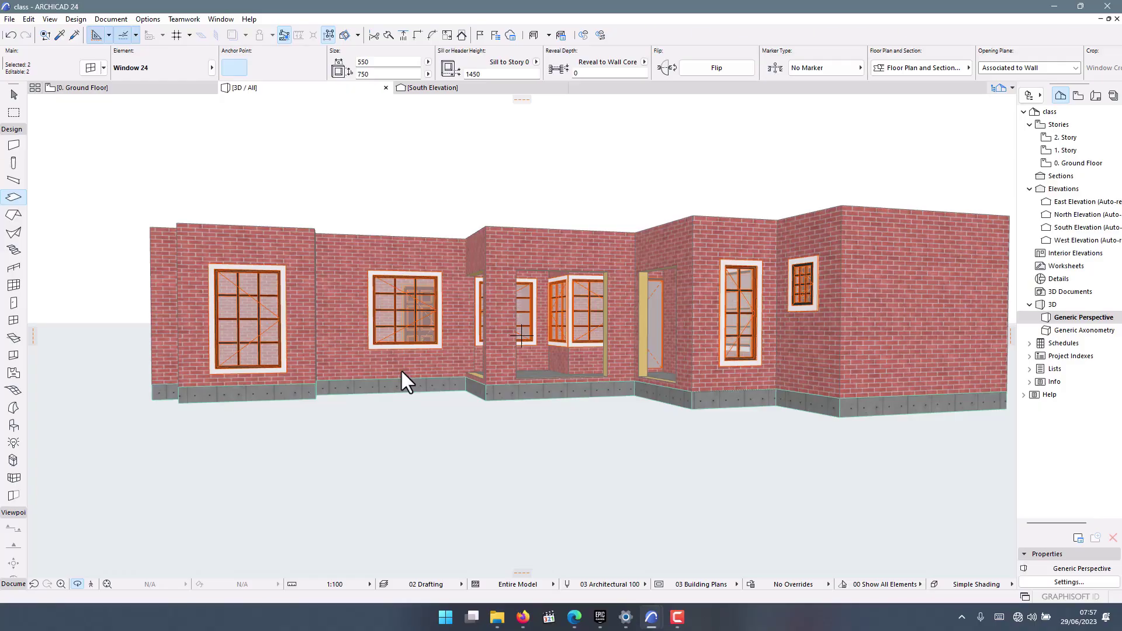
{"action": "middle_click_drag", "start_coordinate": [316, 393], "coordinate": [327, 374], "text": "shift"}
{"action": "mouse_move", "coordinate": [623, 602]}
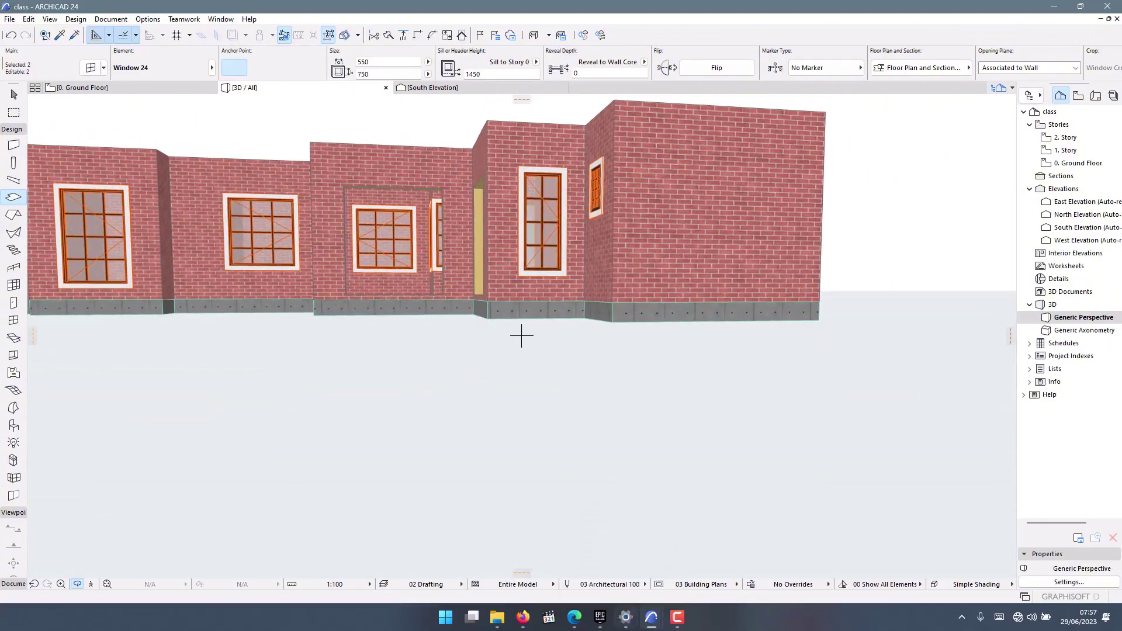
{"action": "scroll", "coordinate": [384, 310], "scroll_direction": "up", "scroll_amount": 5}
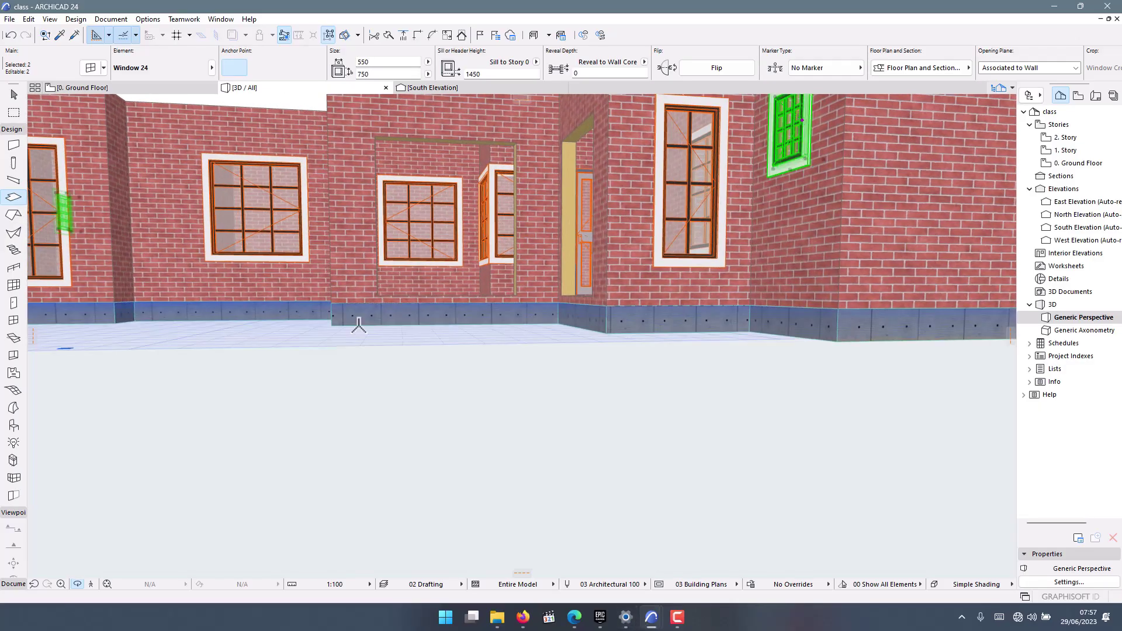
{"action": "key", "text": "Escape"}
{"action": "left_click", "coordinate": [358, 320]}
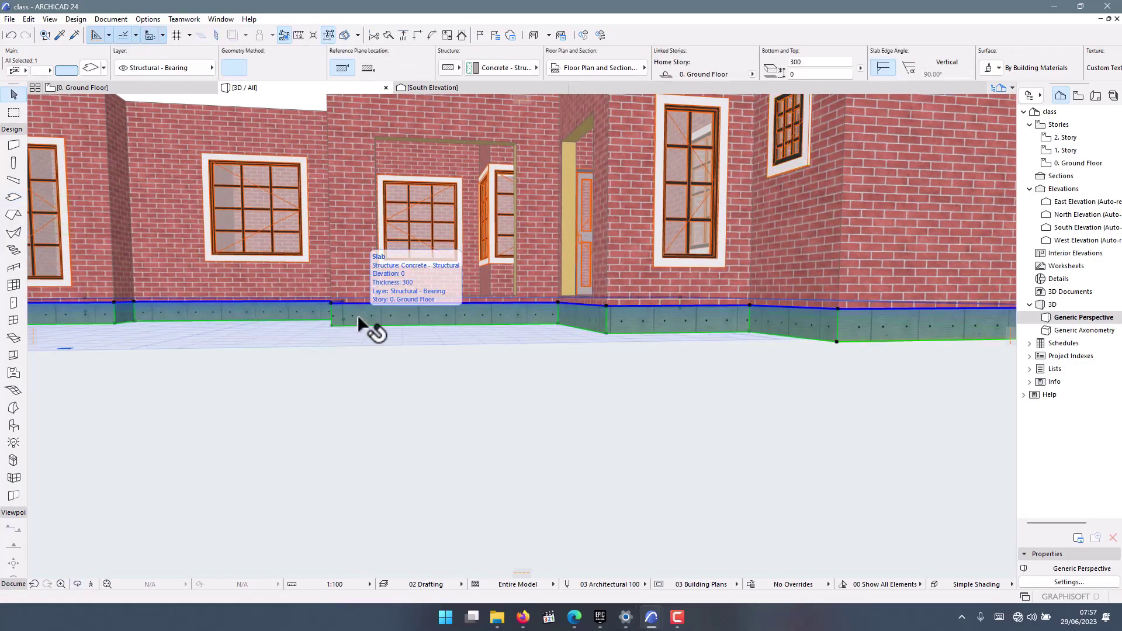
{"action": "double_click", "coordinate": [359, 320]}
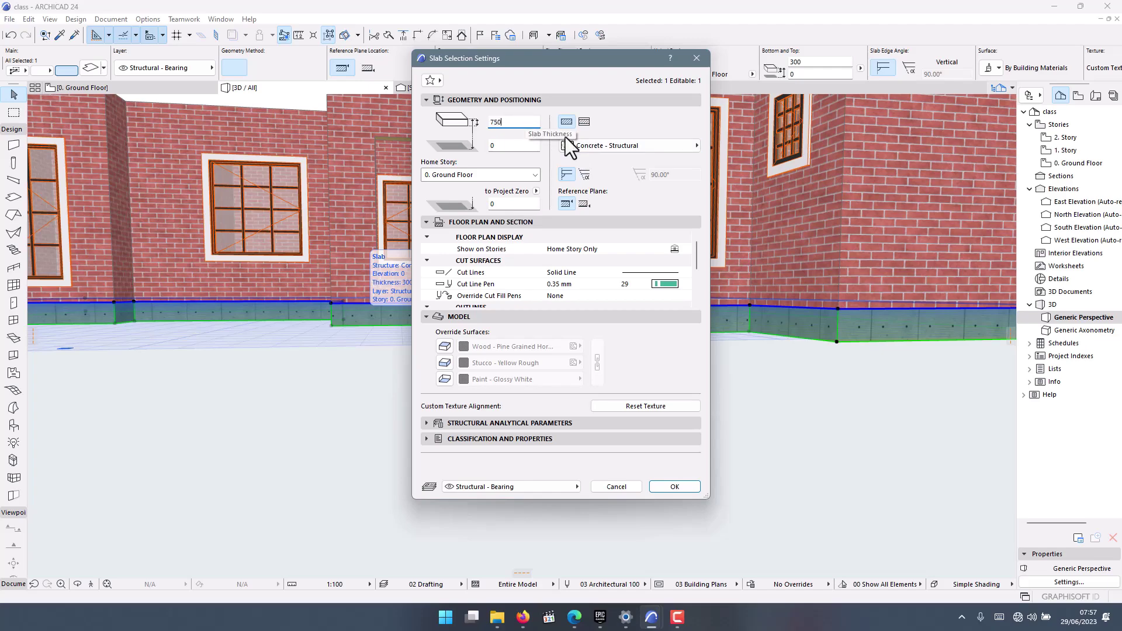
{"action": "left_click", "coordinate": [675, 487]}
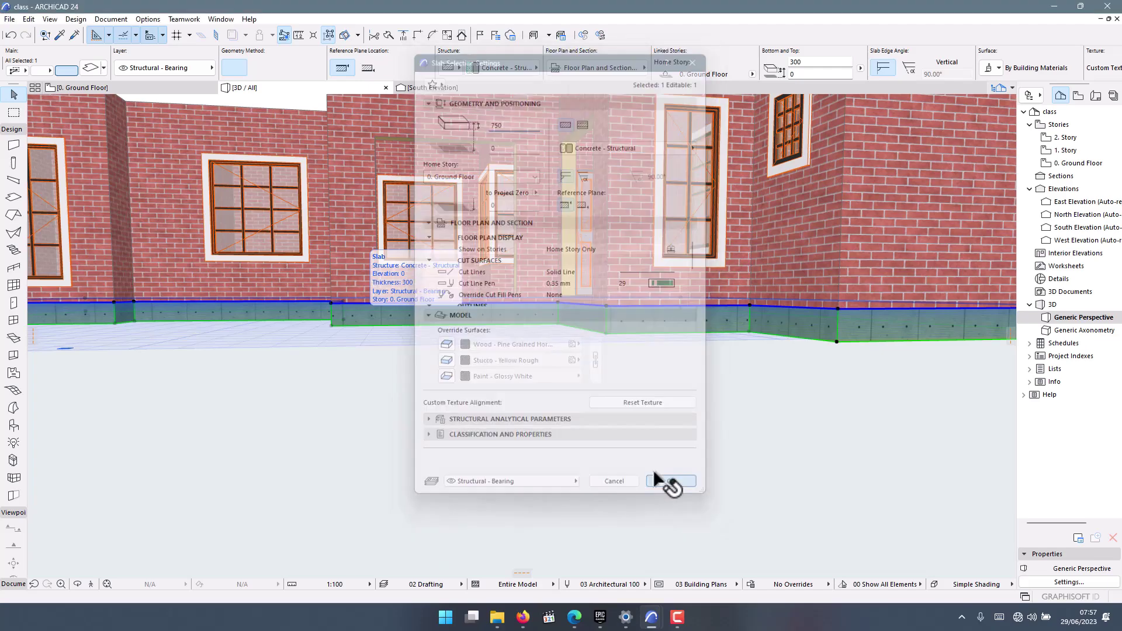
{"action": "scroll", "coordinate": [545, 433], "scroll_direction": "down", "scroll_amount": 5}
Create a new surface named Paint - Glossy White C 02 by duplicating Paint - Glossy White C 01.
{"action": "left_click", "coordinate": [65, 18]}
{"action": "left_click", "coordinate": [150, 18]}
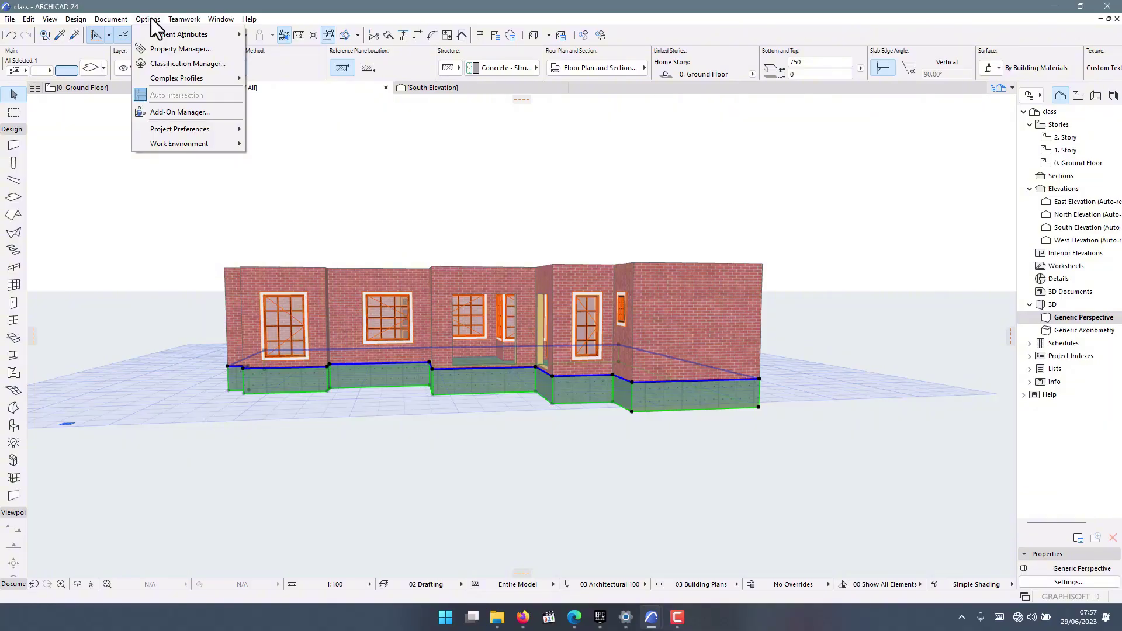
{"action": "mouse_move", "coordinate": [161, 36]}
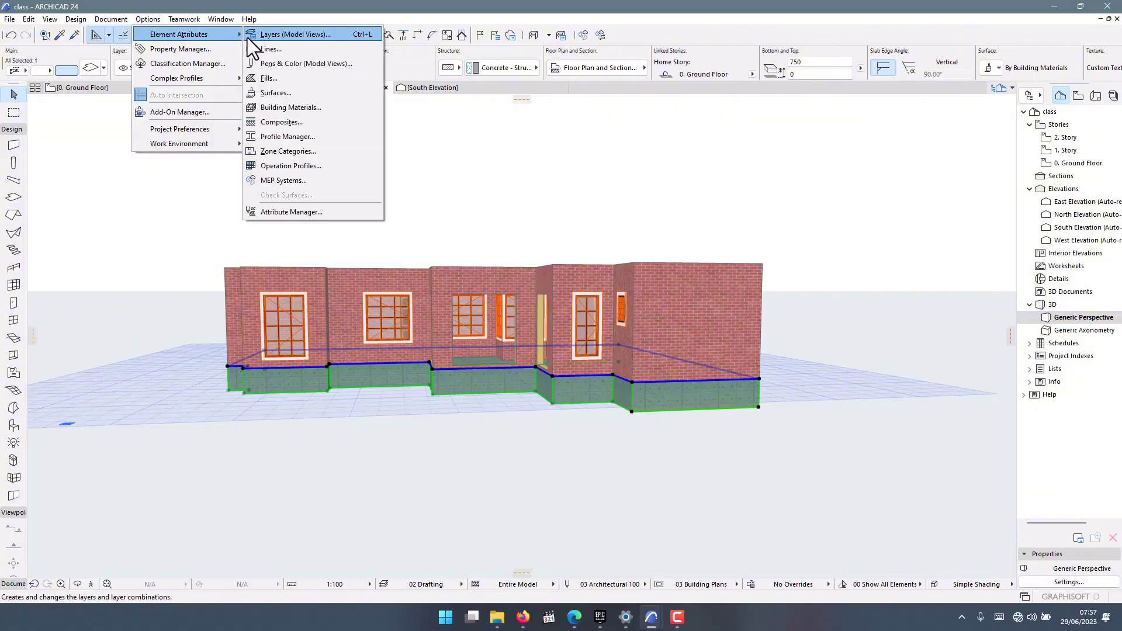
{"action": "left_click", "coordinate": [292, 91]}
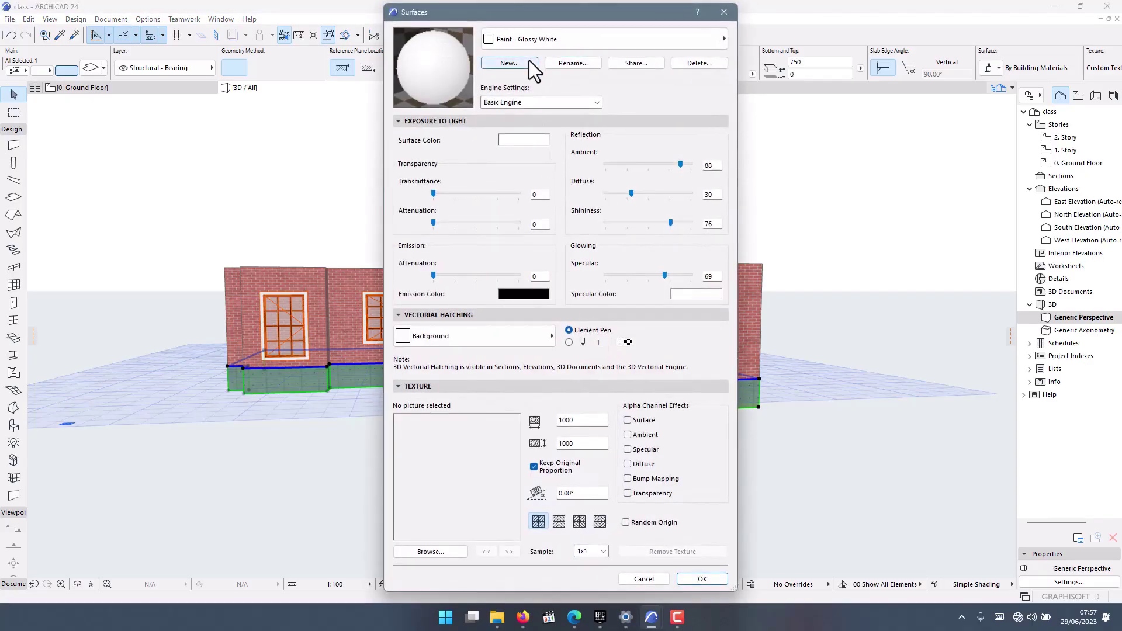
{"action": "left_click", "coordinate": [539, 47]}
{"action": "left_click", "coordinate": [538, 47]}
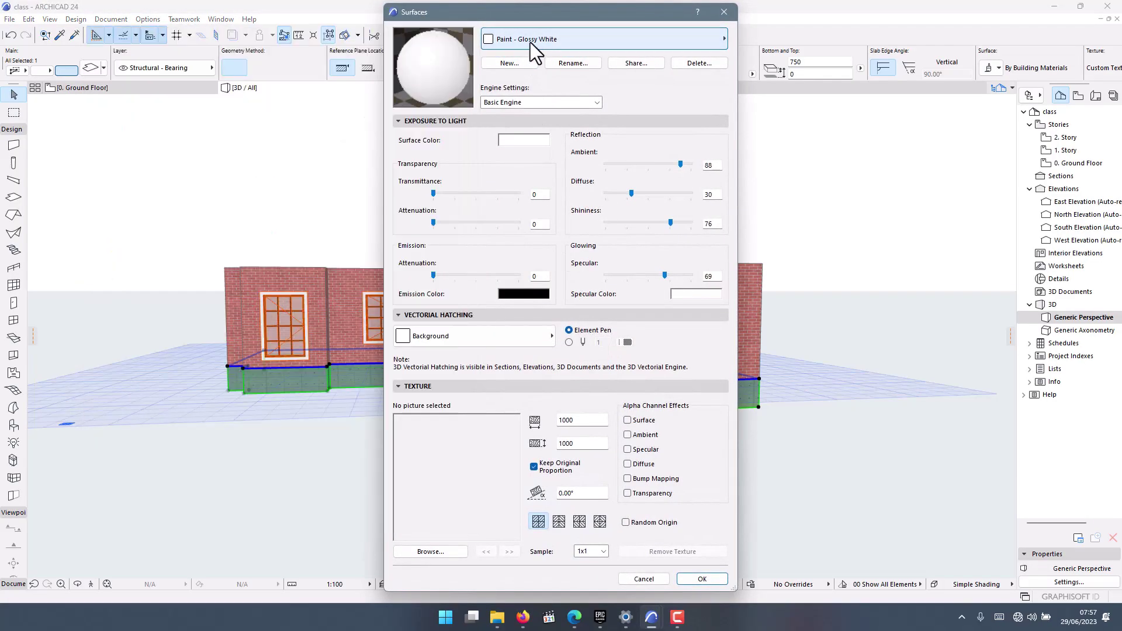
{"action": "left_click", "coordinate": [530, 42]}
{"action": "left_click", "coordinate": [283, 301]}
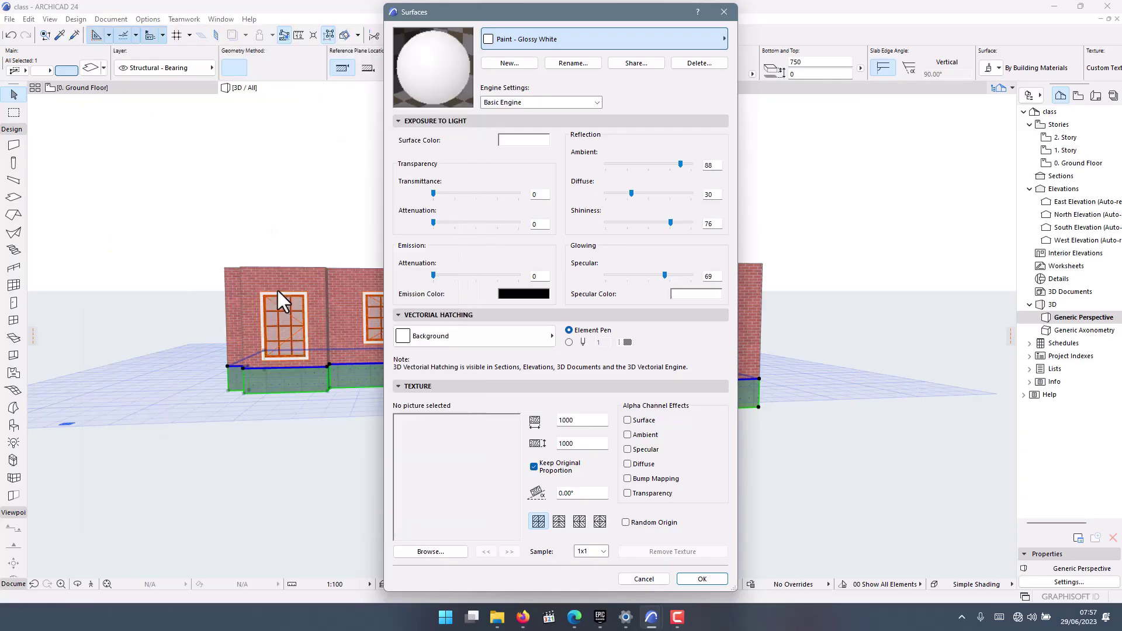
{"action": "left_click", "coordinate": [525, 65]}
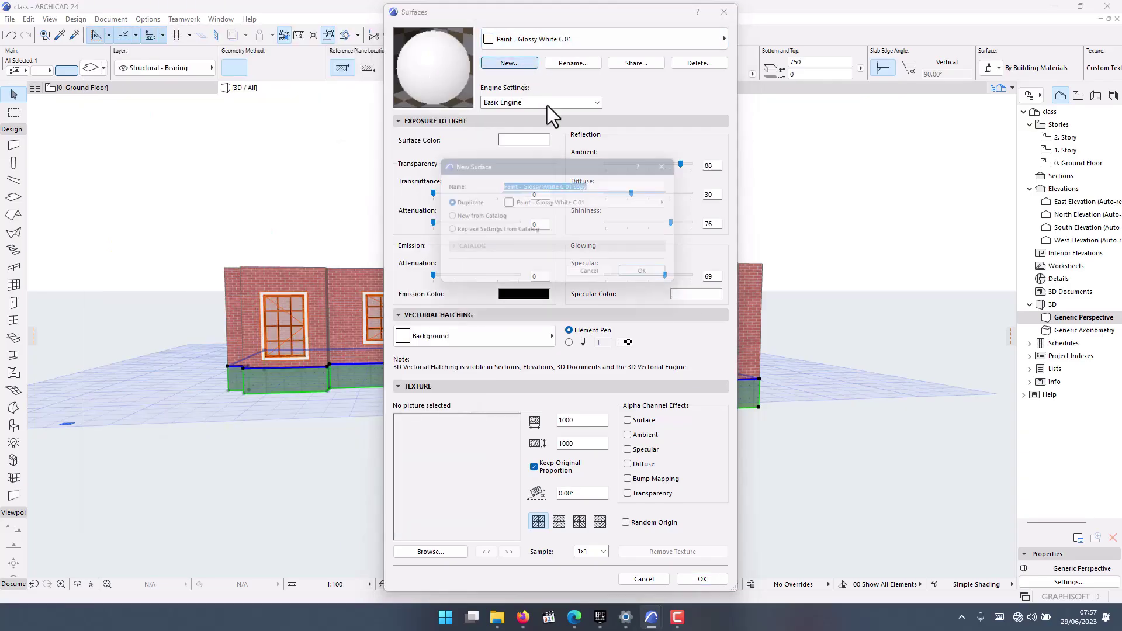
{"action": "left_click_drag", "start_coordinate": [593, 184], "coordinate": [585, 185]}
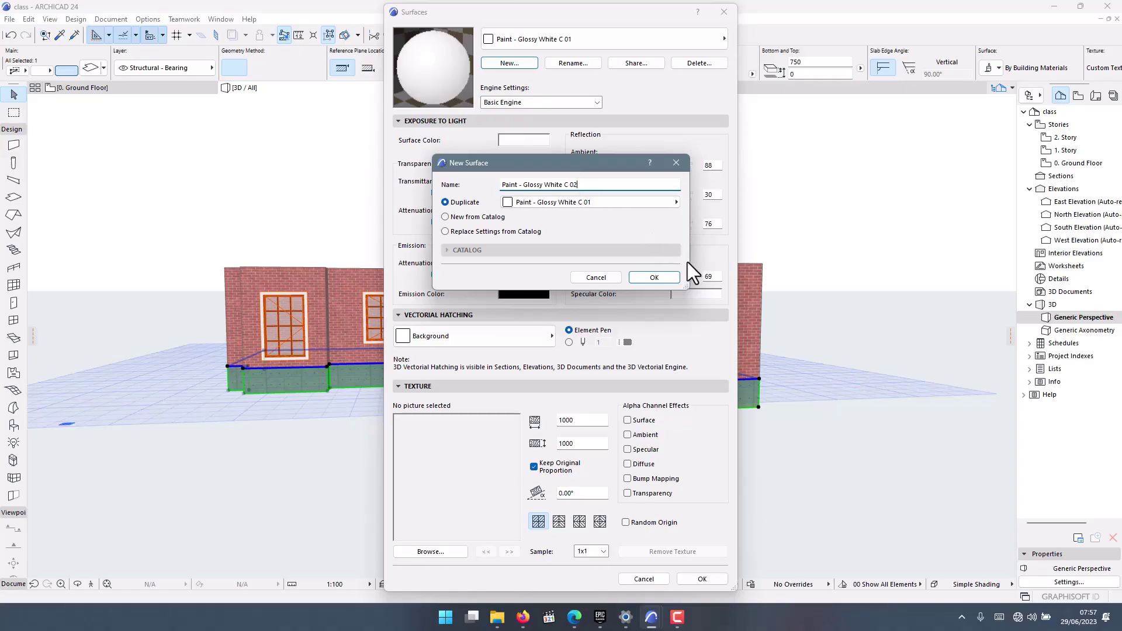
{"action": "left_click", "coordinate": [669, 279]}
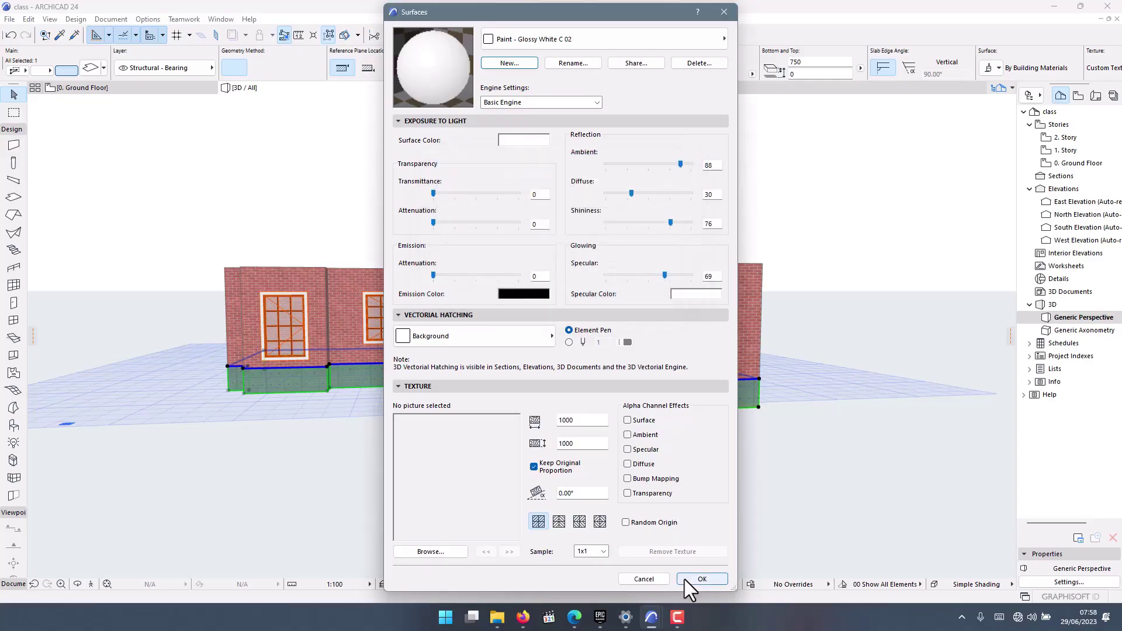
{"action": "left_click", "coordinate": [695, 579]}
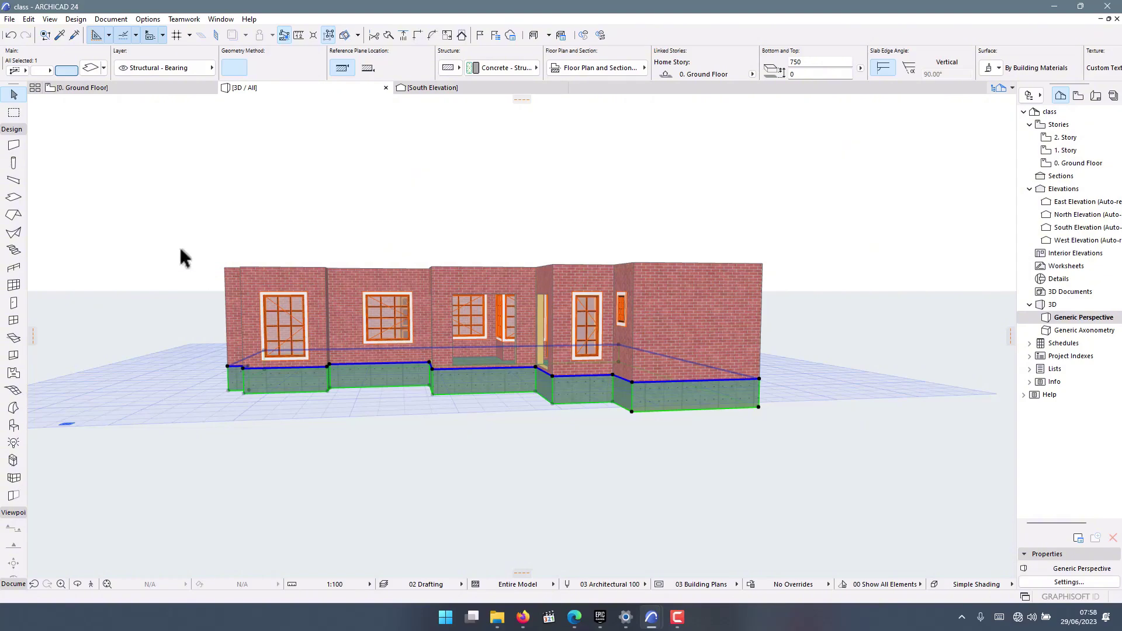
Duplicate the Paint - Glossy White surface as a new surface named Paint - Glossy White C 03.
{"action": "left_click", "coordinate": [146, 20]}
{"action": "mouse_move", "coordinate": [160, 34]}
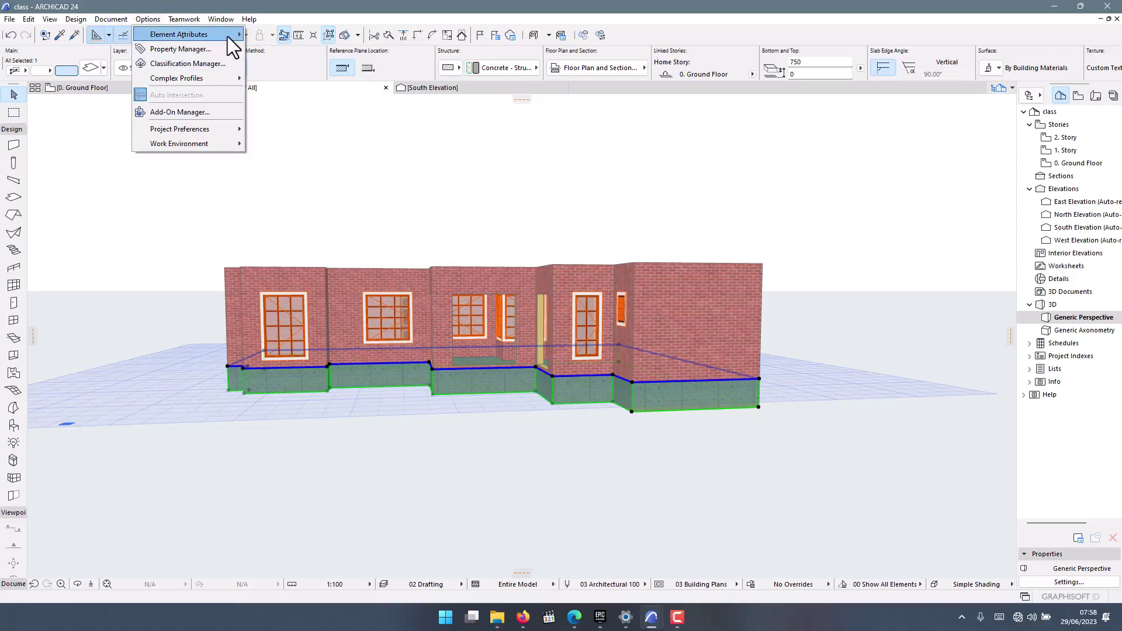
{"action": "left_click", "coordinate": [471, 266]}
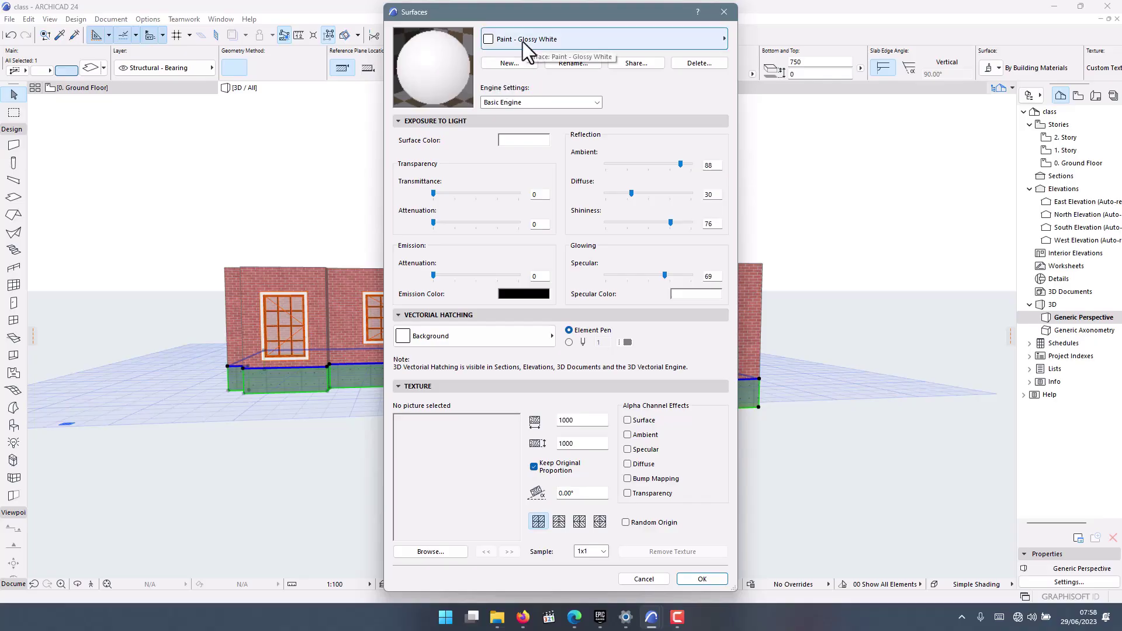
{"action": "left_click", "coordinate": [512, 62]}
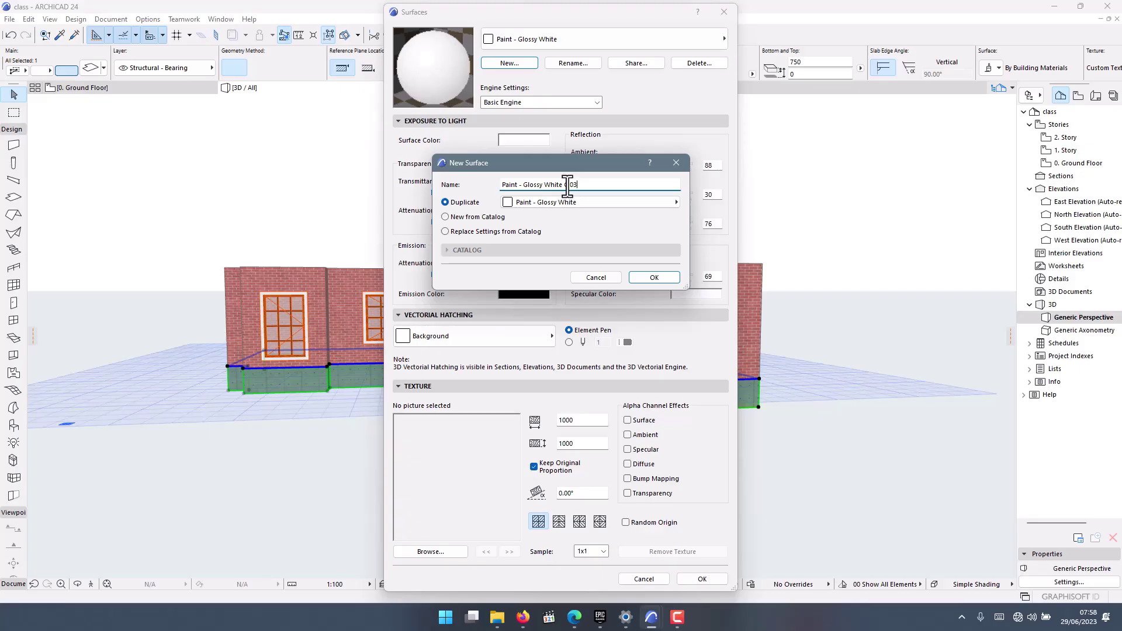
{"action": "left_click", "coordinate": [654, 277]}
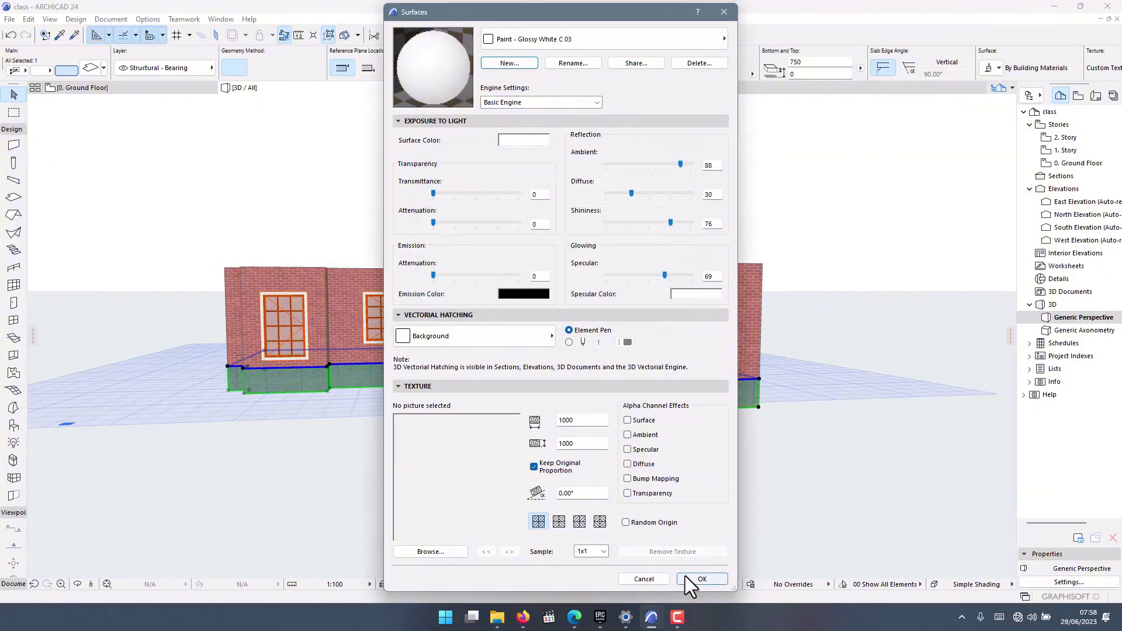
{"action": "left_click", "coordinate": [686, 578]}
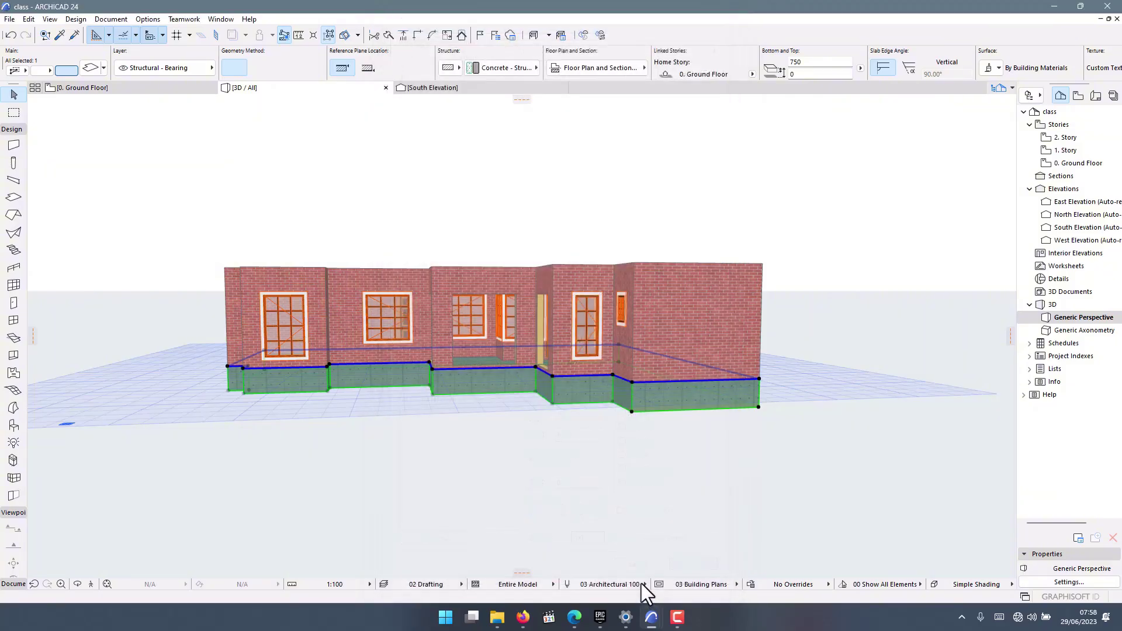
Override the floor slab's top surface with Paint - Glossy White C 02 and override its edge surface as well.
{"action": "double_click", "coordinate": [460, 388]}
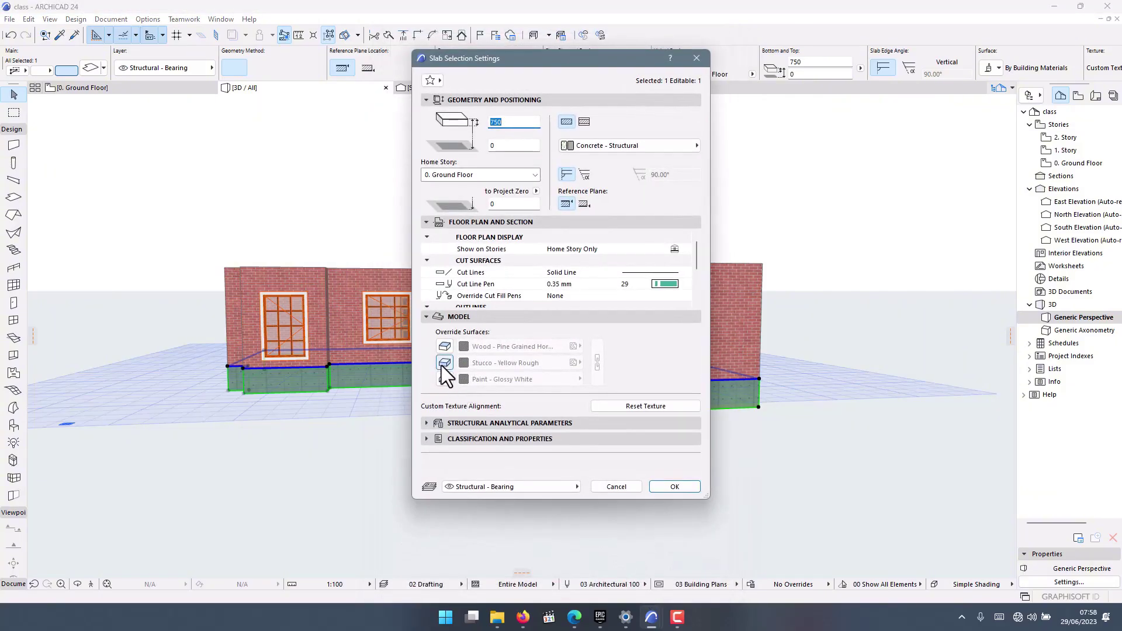
{"action": "left_click", "coordinate": [449, 352]}
{"action": "left_click", "coordinate": [515, 347]}
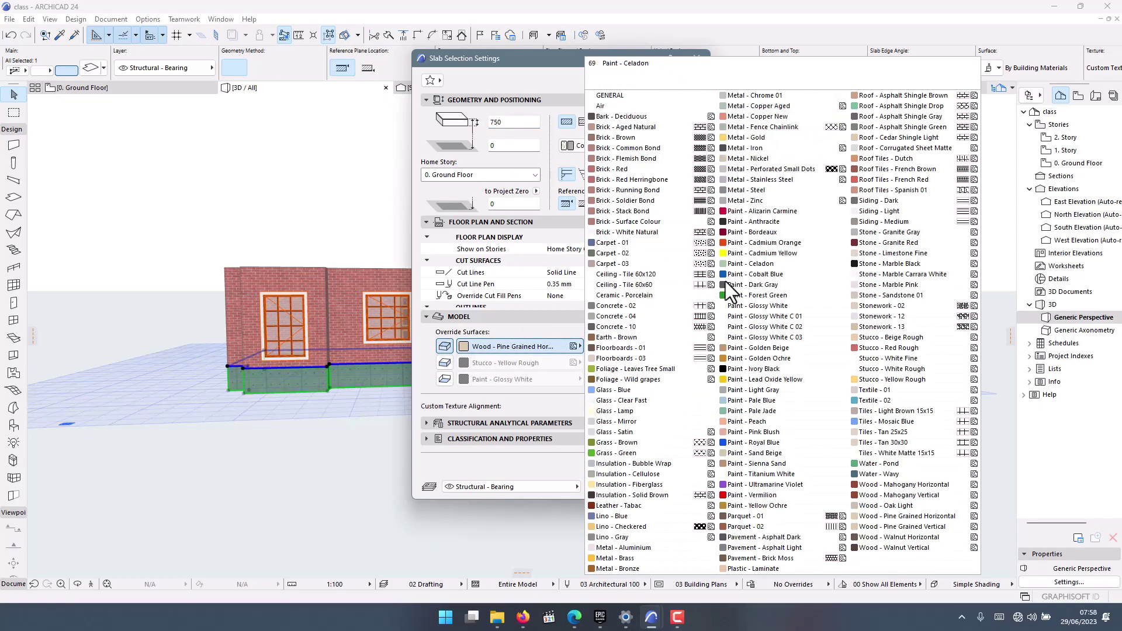
{"action": "left_click", "coordinate": [770, 327]}
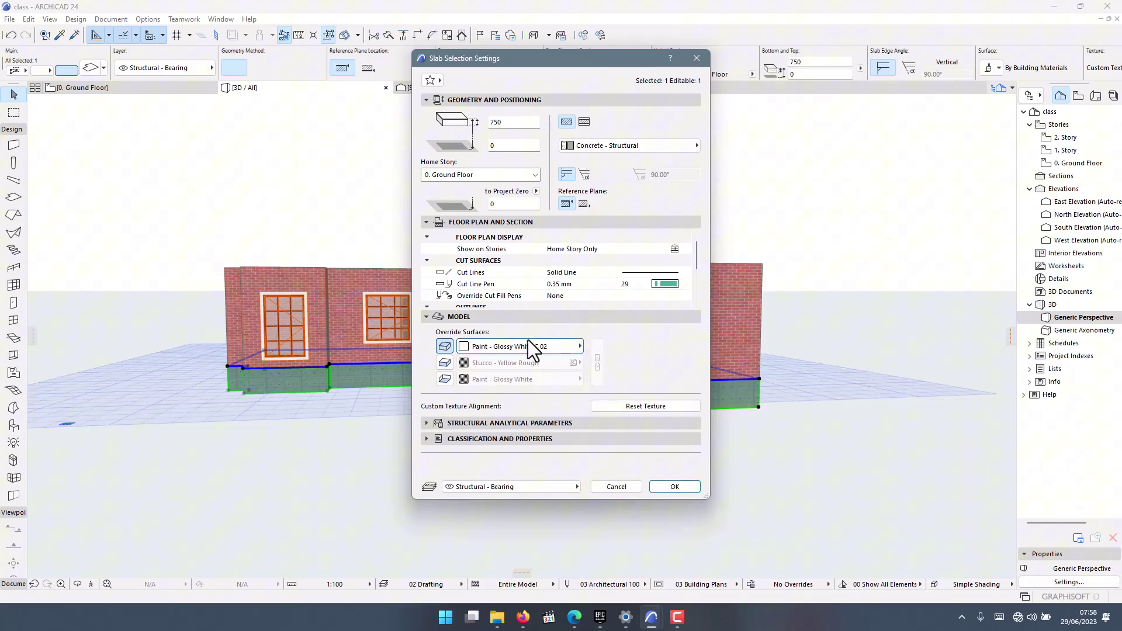
{"action": "left_click", "coordinate": [446, 363]}
{"action": "left_click", "coordinate": [508, 363]}
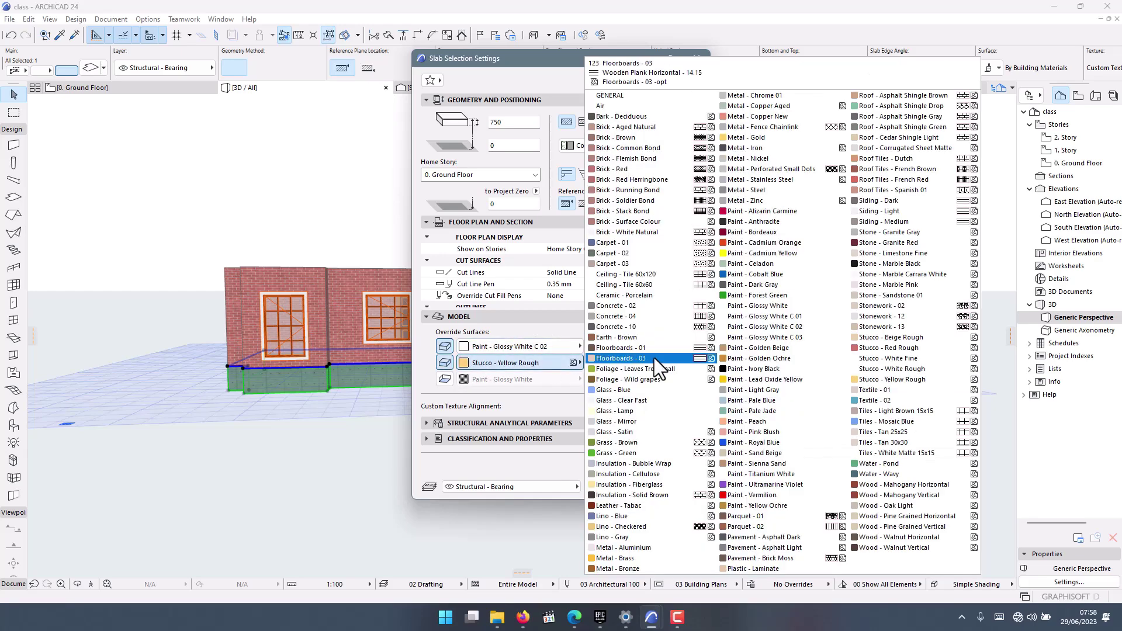
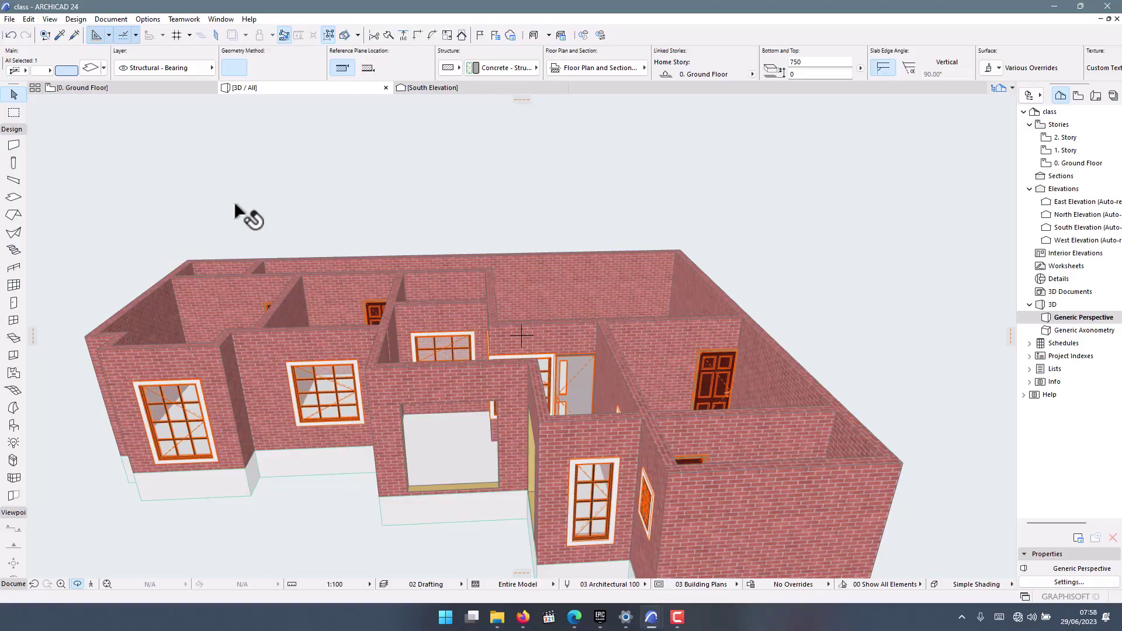
Examine the plans of 0. Ground Floor and 1. Story alternately, and return to the ground floor plan.
{"action": "left_click", "coordinate": [118, 87]}
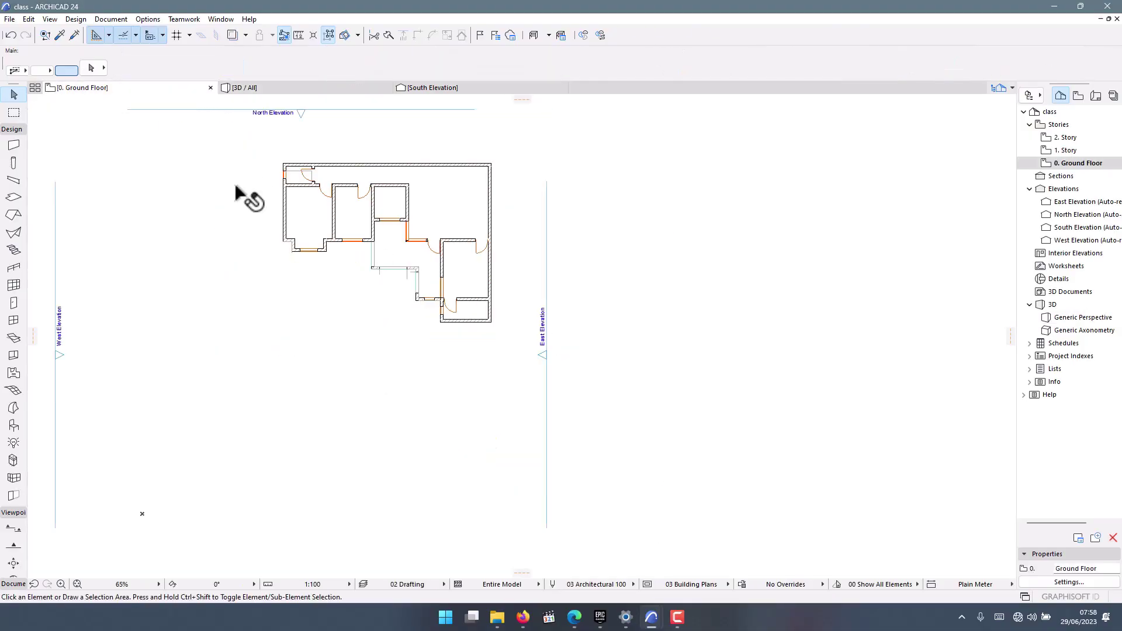
{"action": "right_click", "coordinate": [115, 87]}
{"action": "left_click", "coordinate": [157, 186]}
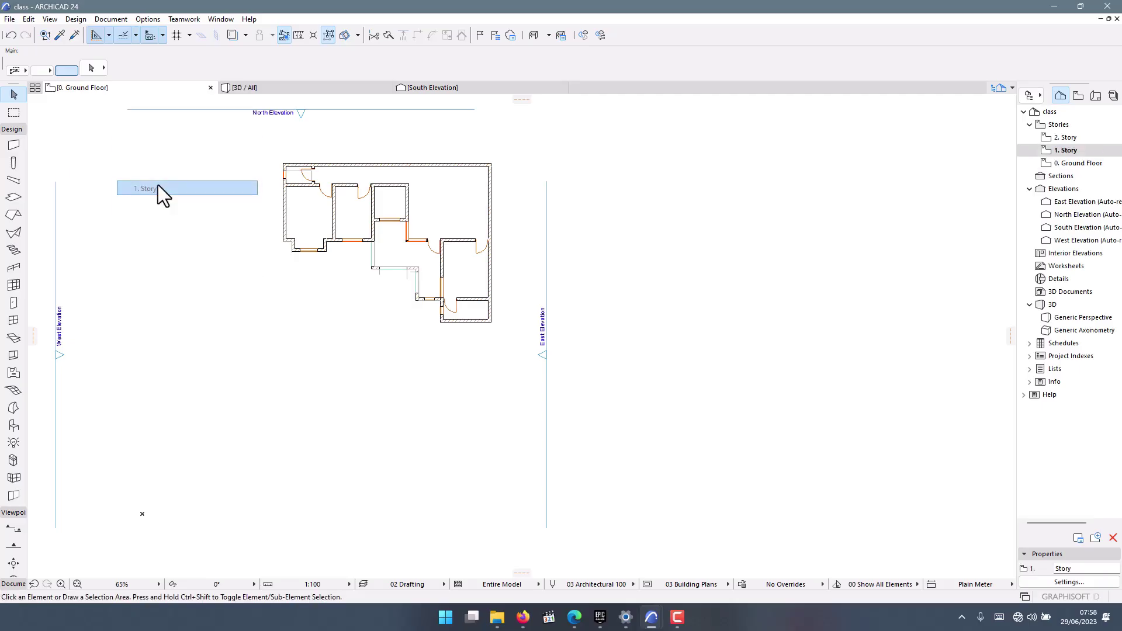
{"action": "right_click", "coordinate": [74, 92]}
{"action": "left_click", "coordinate": [117, 206]}
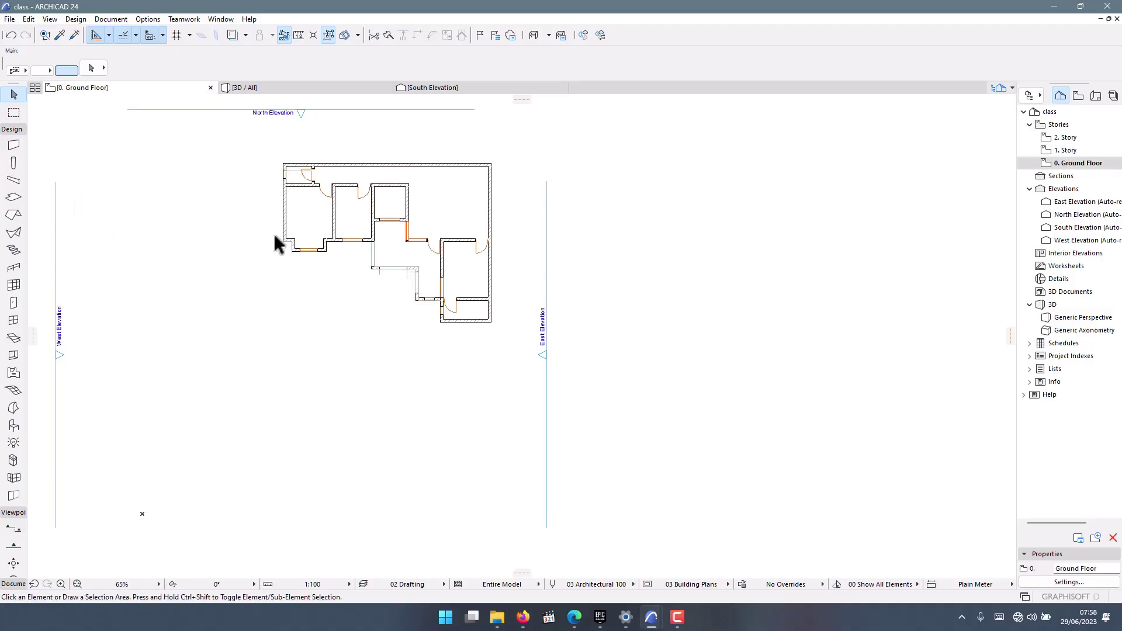
{"action": "scroll", "coordinate": [331, 227], "scroll_direction": "up", "scroll_amount": 6}
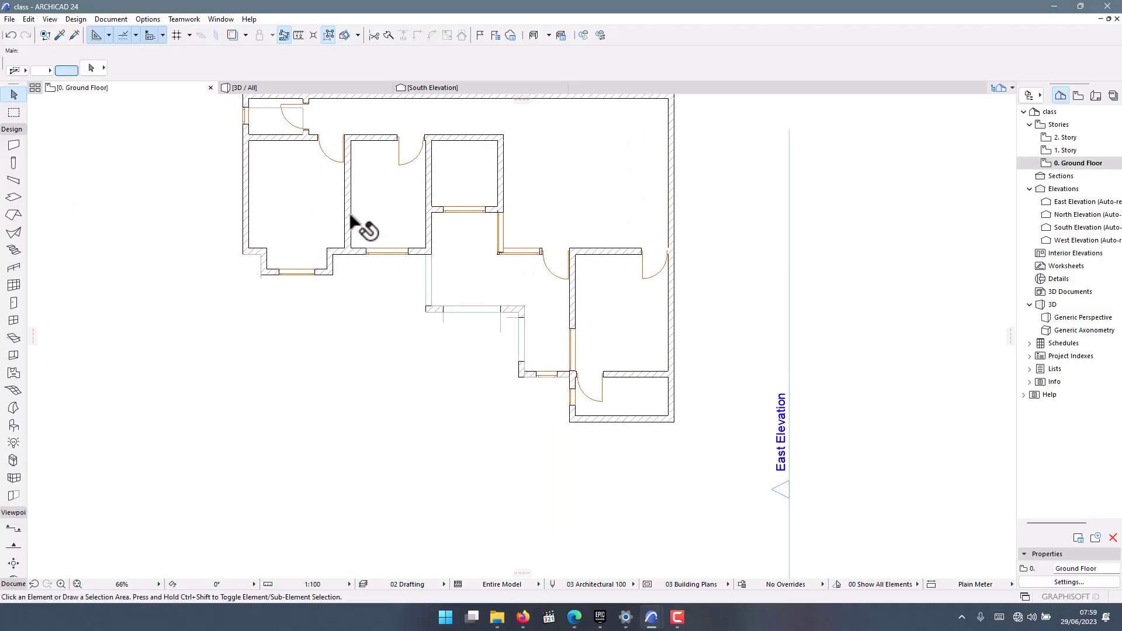
{"action": "right_click", "coordinate": [105, 100]}
{"action": "left_click", "coordinate": [149, 191]}
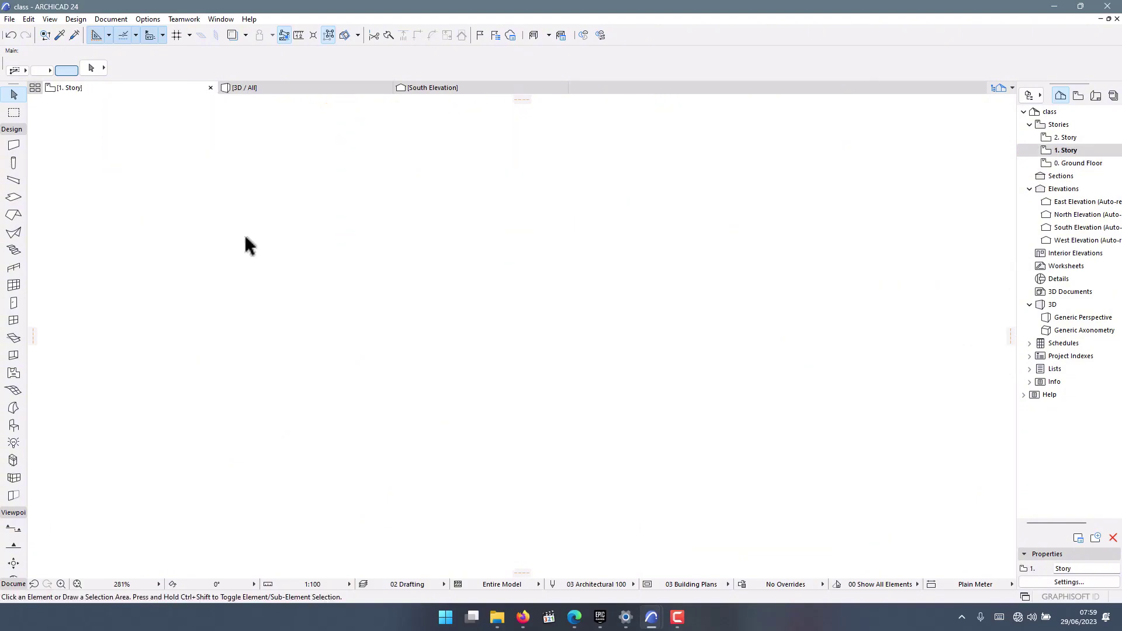
{"action": "scroll", "coordinate": [248, 243], "scroll_direction": "down", "scroll_amount": 4}
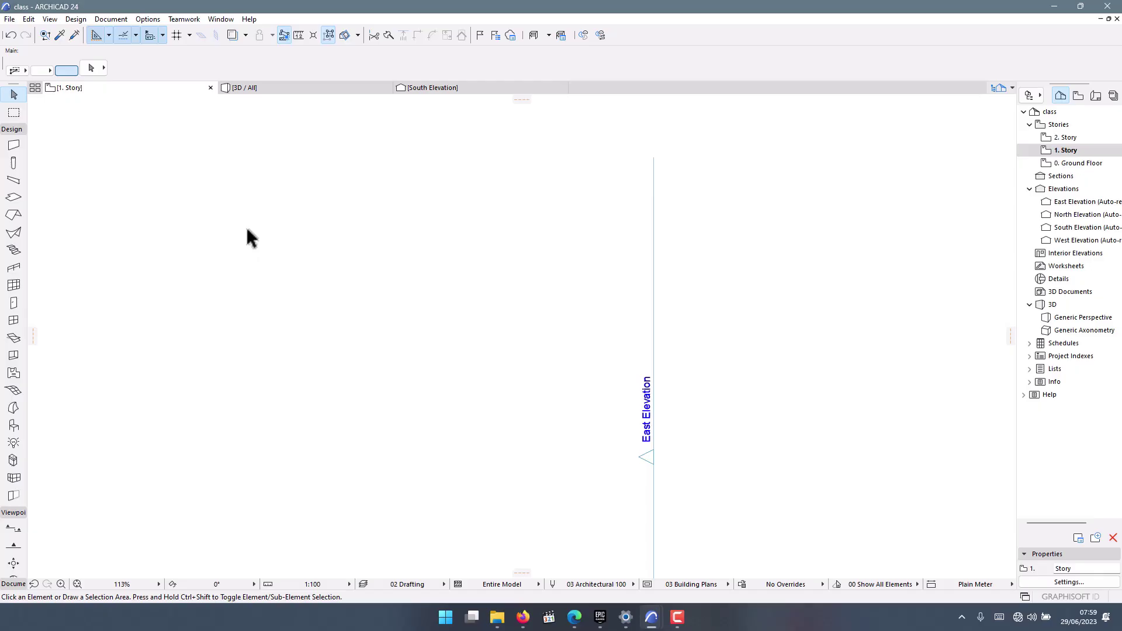
{"action": "scroll", "coordinate": [552, 252], "scroll_direction": "down", "scroll_amount": 9}
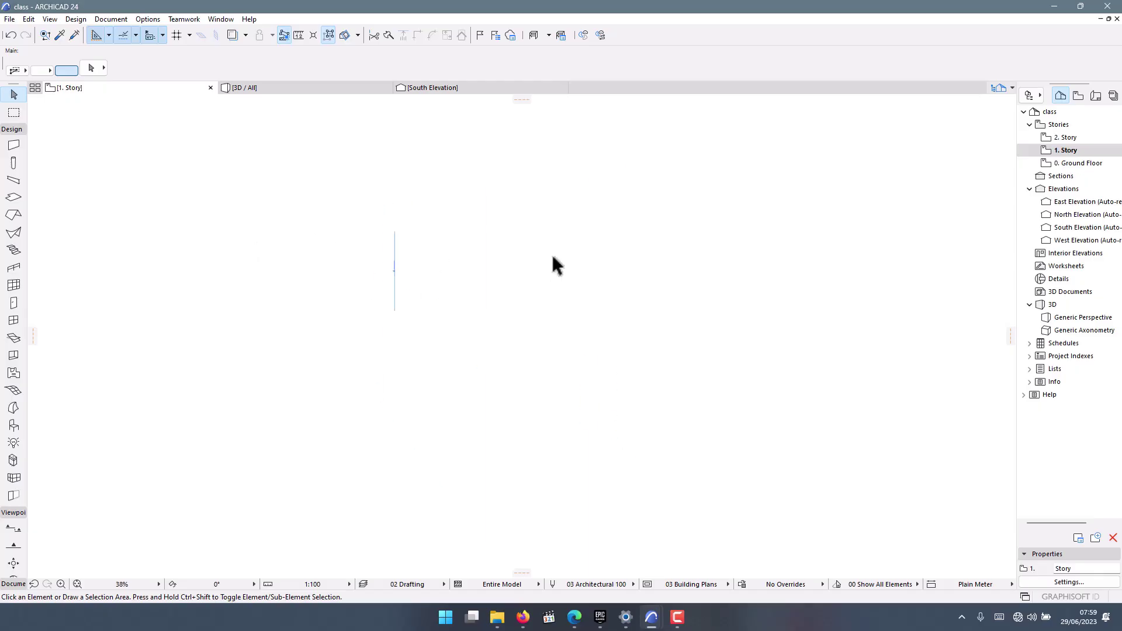
{"action": "right_click", "coordinate": [99, 89]}
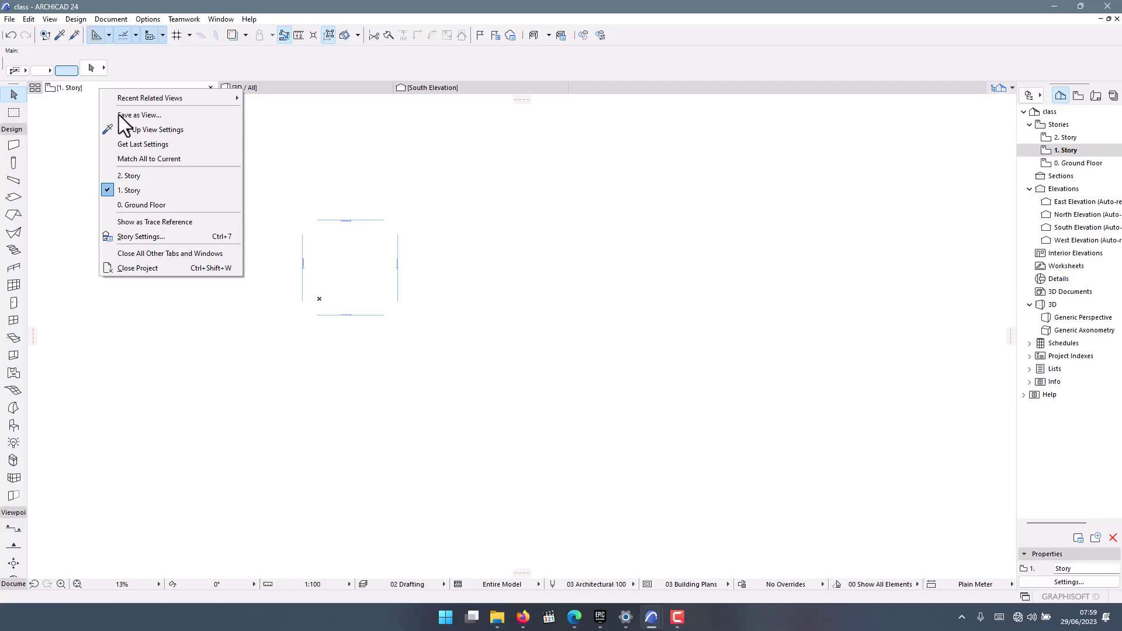
{"action": "left_click", "coordinate": [146, 206]}
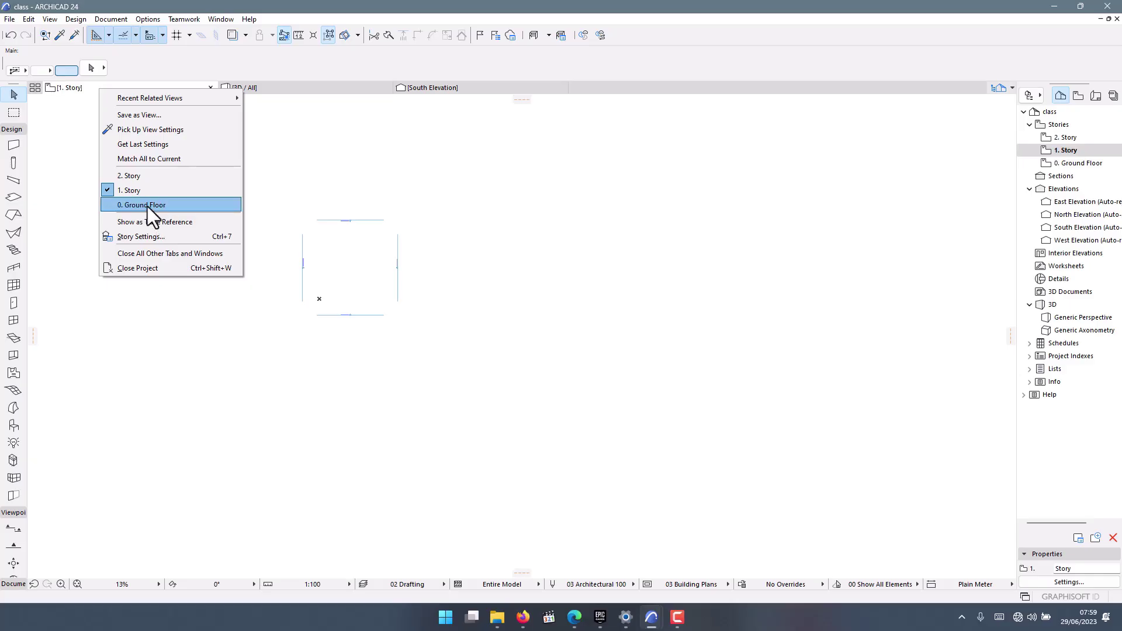
Start a slab on the ground floor plan at the porch's inner back corner and trace it along the back wall to the side window wall.
{"action": "scroll", "coordinate": [363, 237], "scroll_direction": "up", "scroll_amount": 10}
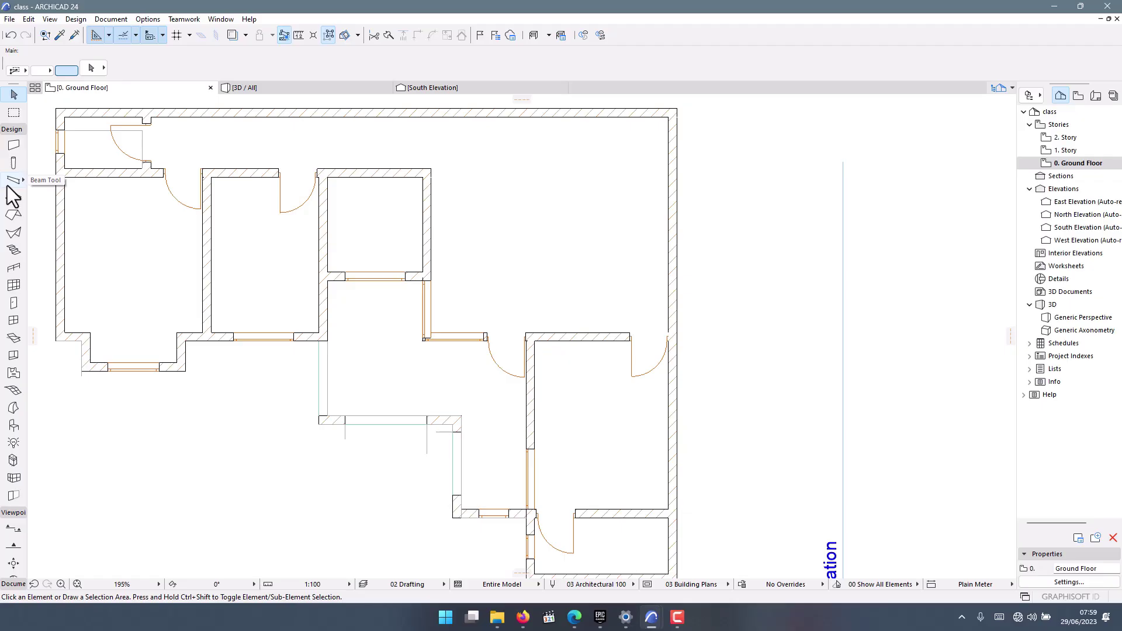
{"action": "left_click", "coordinate": [13, 198]}
{"action": "scroll", "coordinate": [354, 300], "scroll_direction": "up", "scroll_amount": 3}
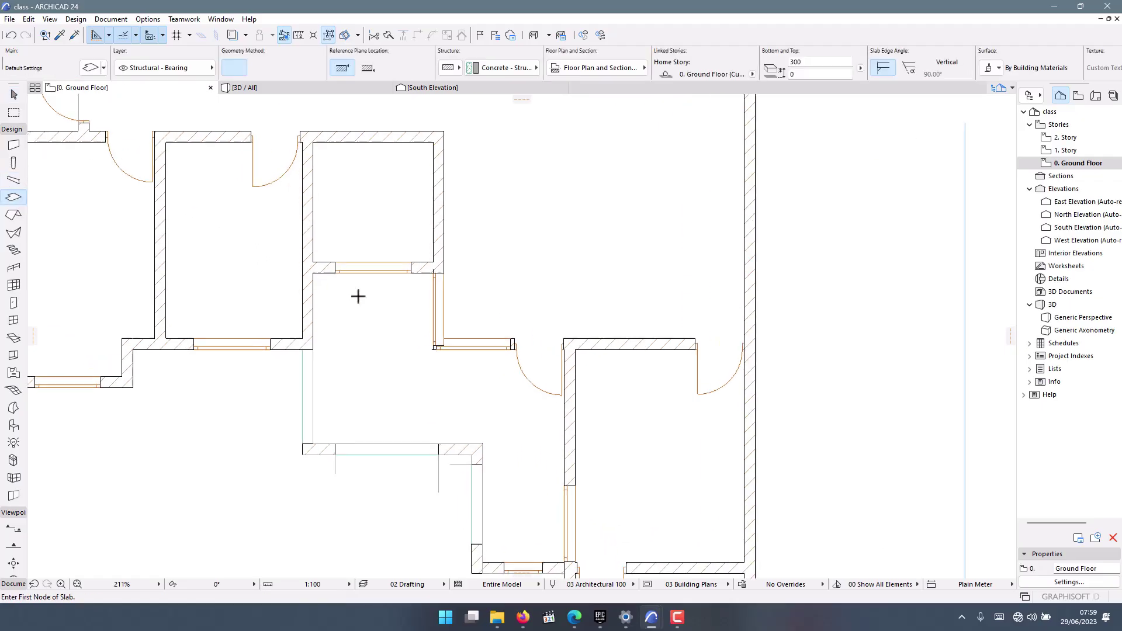
{"action": "left_click", "coordinate": [304, 264]}
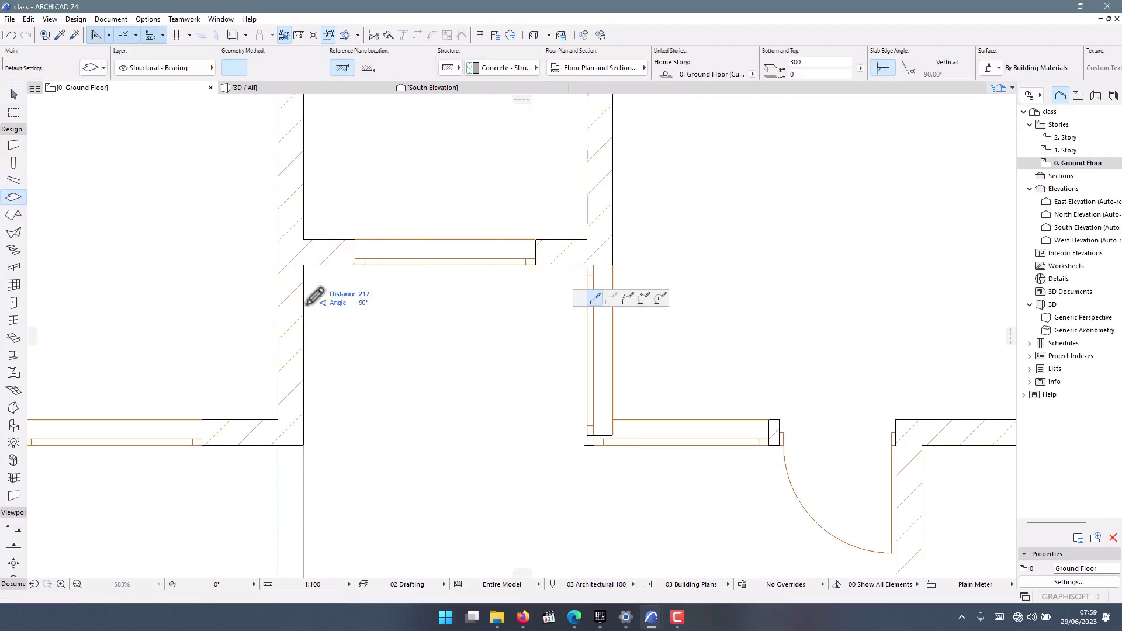
{"action": "scroll", "coordinate": [419, 253], "scroll_direction": "down", "scroll_amount": 3}
{"action": "scroll", "coordinate": [100, 208], "scroll_direction": "up", "scroll_amount": 2}
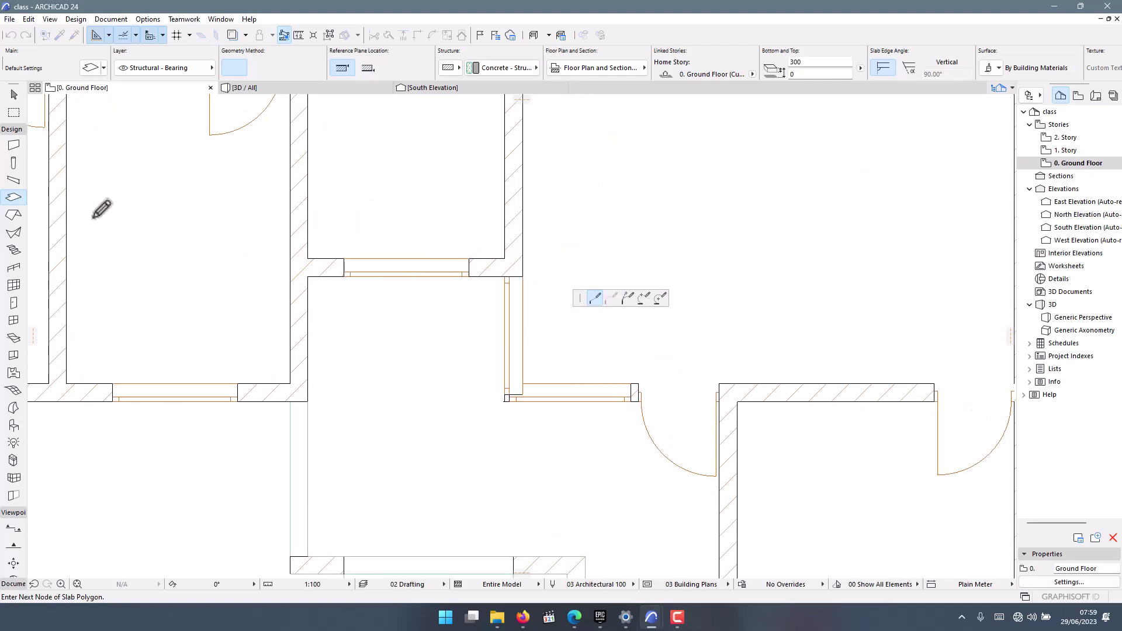
{"action": "scroll", "coordinate": [506, 286], "scroll_direction": "up", "scroll_amount": 2}
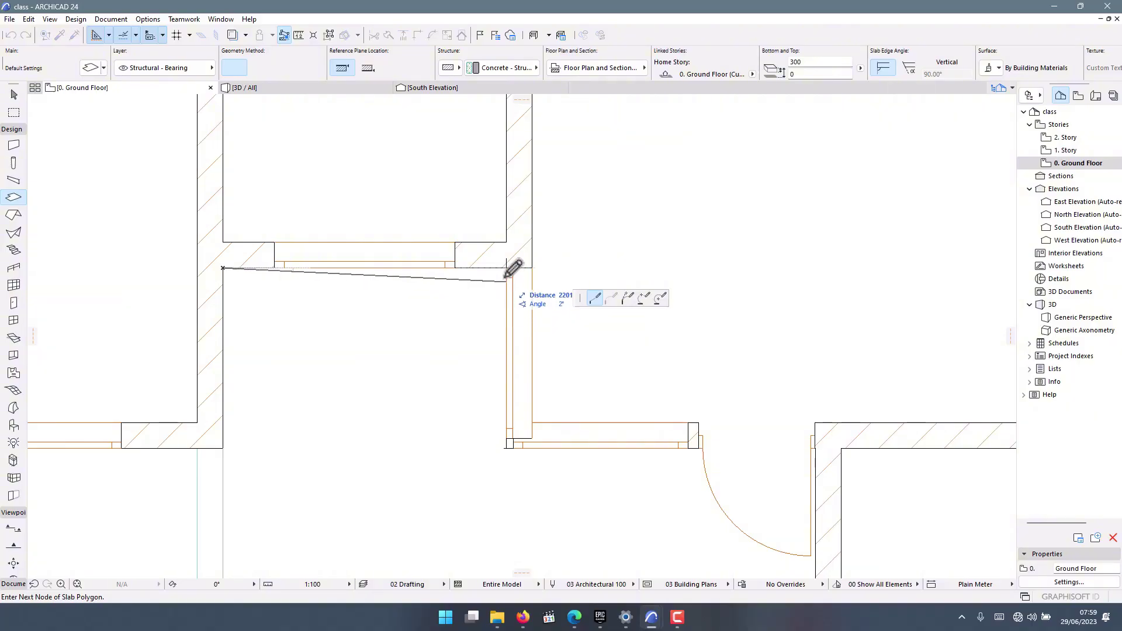
{"action": "scroll", "coordinate": [408, 293], "scroll_direction": "down", "scroll_amount": 2}
{"action": "scroll", "coordinate": [430, 330], "scroll_direction": "up", "scroll_amount": 5}
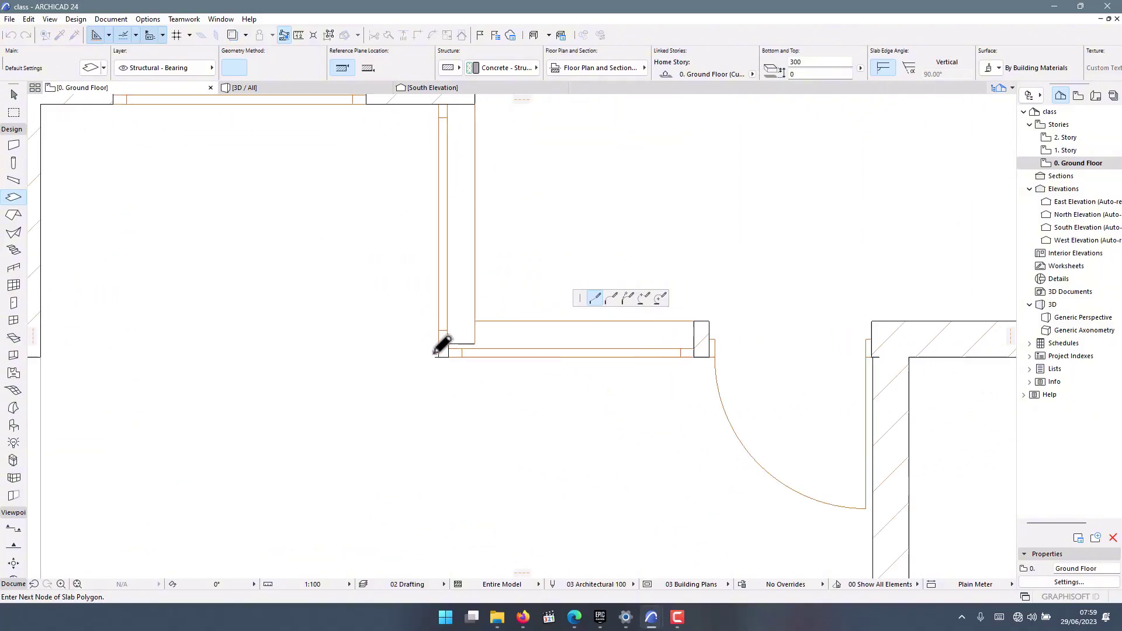
Continue the slab outline past the entrance door, along the adjoining room's wall and across the inner face of the small front window wall.
{"action": "scroll", "coordinate": [426, 354], "scroll_direction": "down", "scroll_amount": 4}
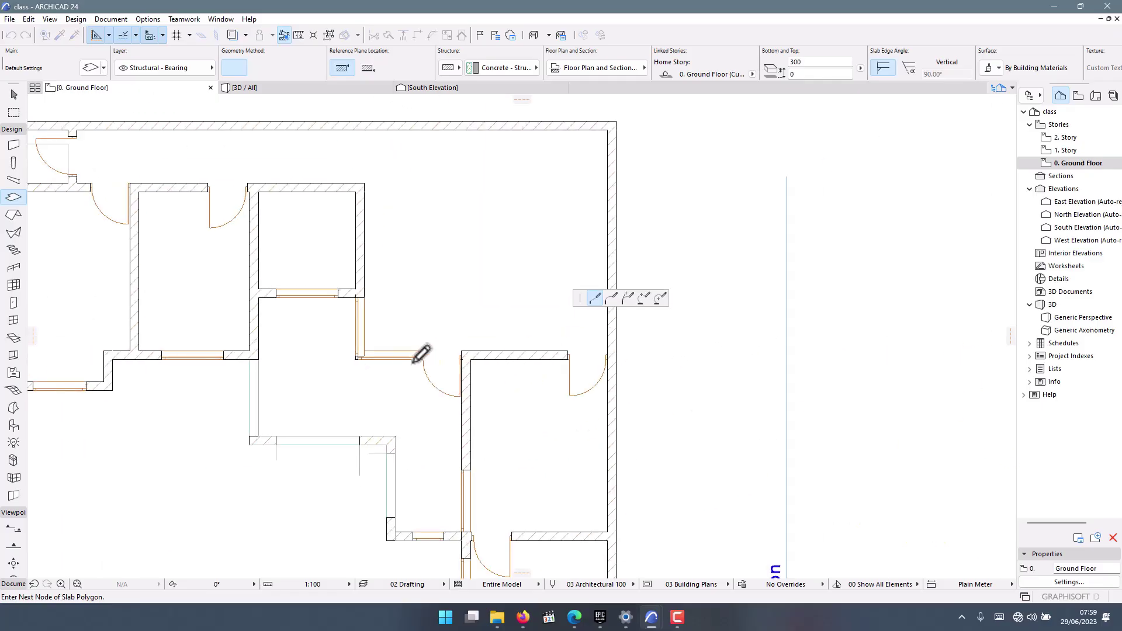
{"action": "scroll", "coordinate": [462, 355], "scroll_direction": "up", "scroll_amount": 6}
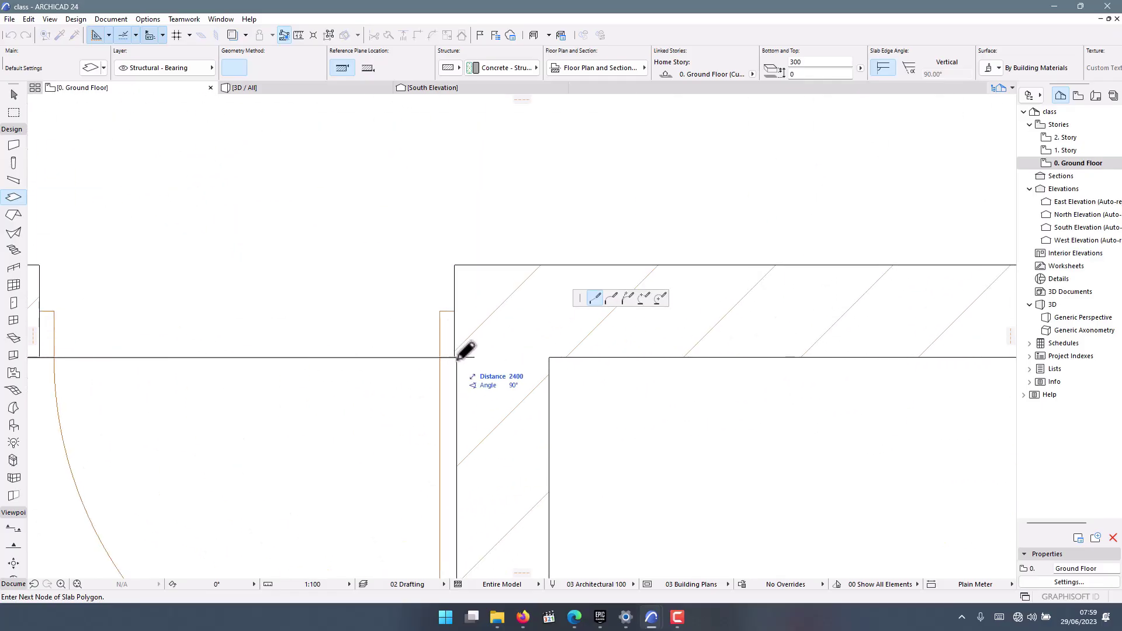
{"action": "scroll", "coordinate": [459, 354], "scroll_direction": "up", "scroll_amount": 3}
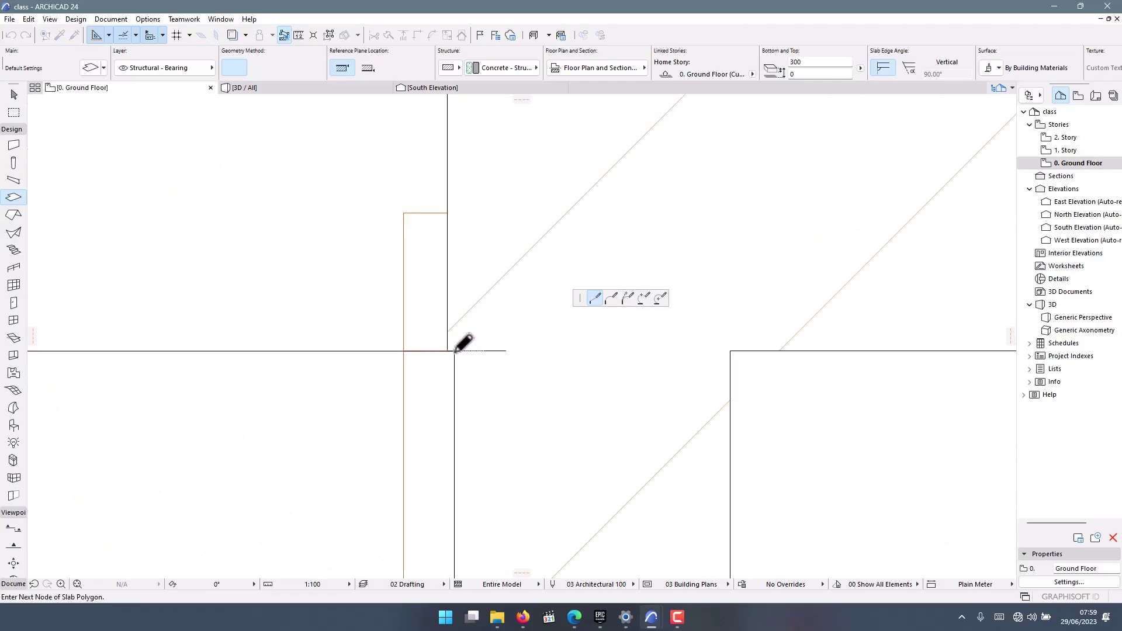
{"action": "scroll", "coordinate": [460, 355], "scroll_direction": "down", "scroll_amount": 5}
{"action": "scroll", "coordinate": [464, 378], "scroll_direction": "up", "scroll_amount": 5}
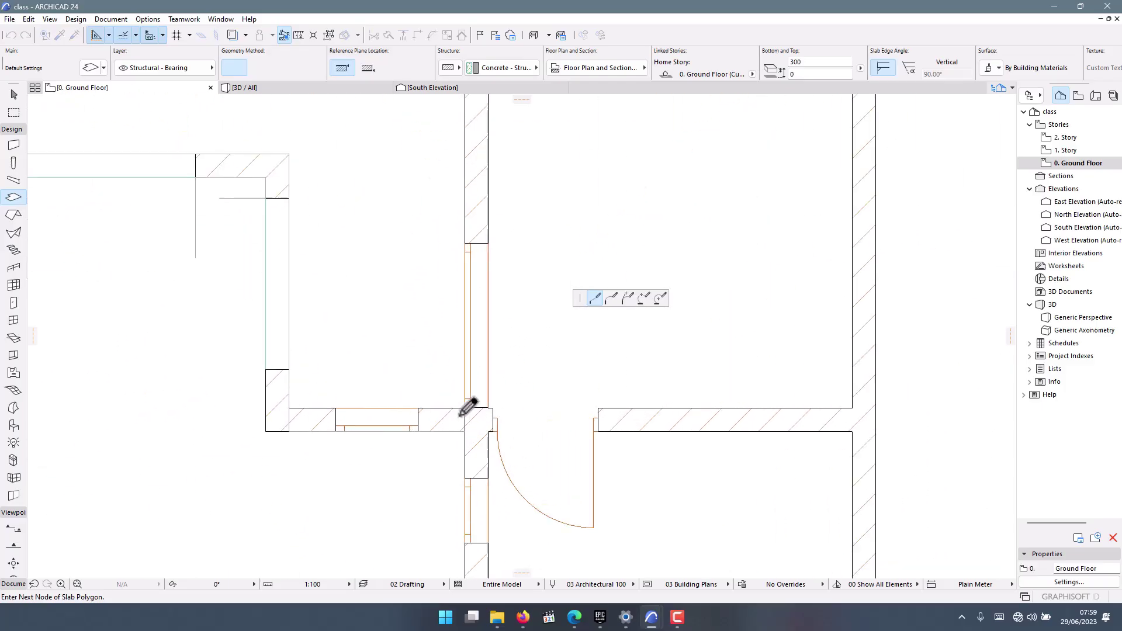
{"action": "left_click", "coordinate": [514, 374]}
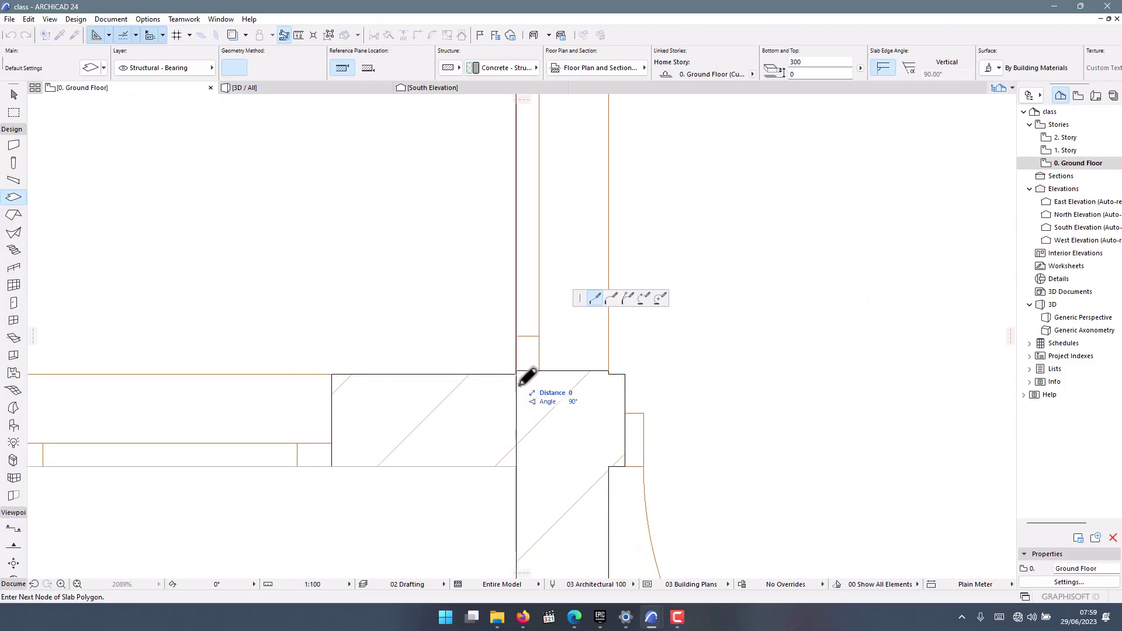
{"action": "scroll", "coordinate": [351, 365], "scroll_direction": "down", "scroll_amount": 3}
{"action": "scroll", "coordinate": [384, 405], "scroll_direction": "up", "scroll_amount": 3}
{"action": "left_click", "coordinate": [384, 411]}
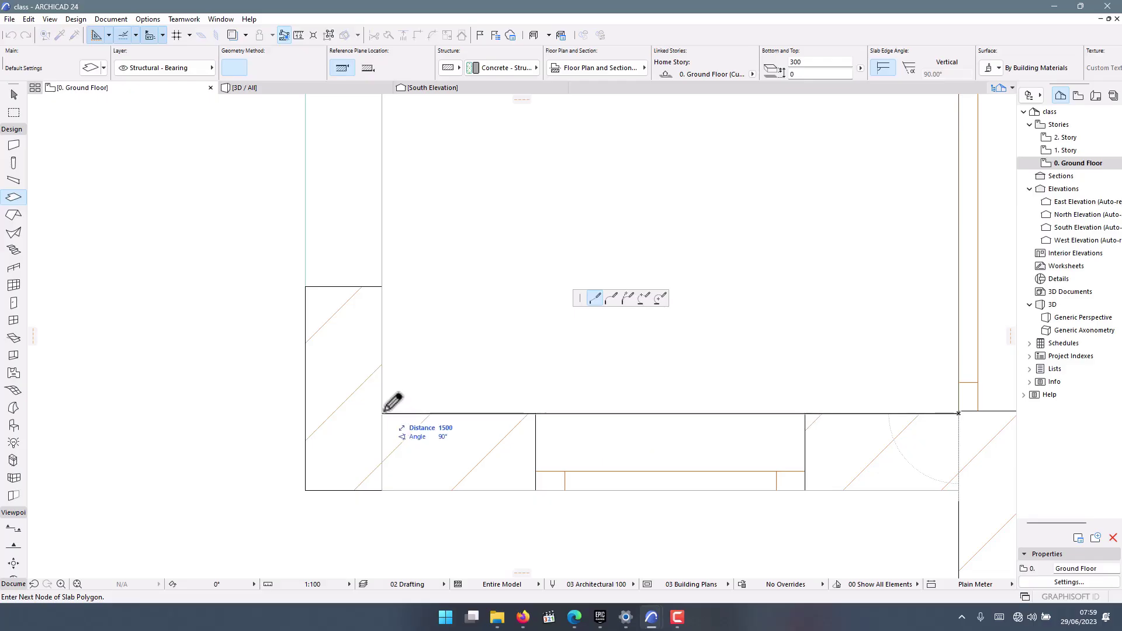
Trace the slab outline around the stepped wall corner and along the porch's front opening, and close it at the starting corner.
{"action": "scroll", "coordinate": [388, 403], "scroll_direction": "down", "scroll_amount": 6}
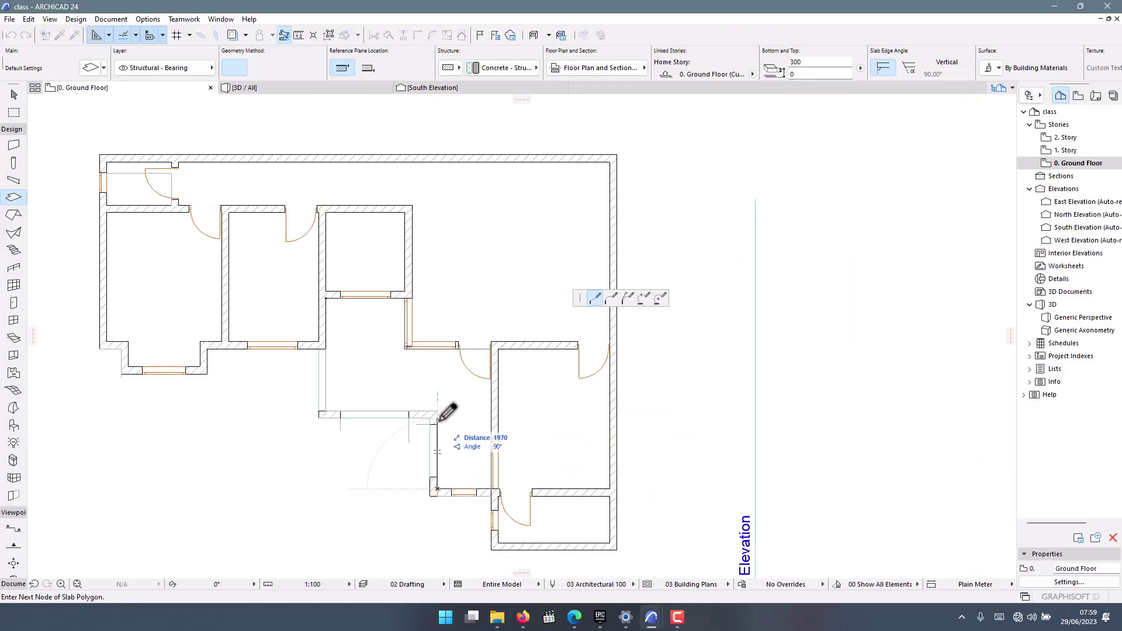
{"action": "scroll", "coordinate": [444, 406], "scroll_direction": "up", "scroll_amount": 6}
{"action": "left_click", "coordinate": [433, 359]}
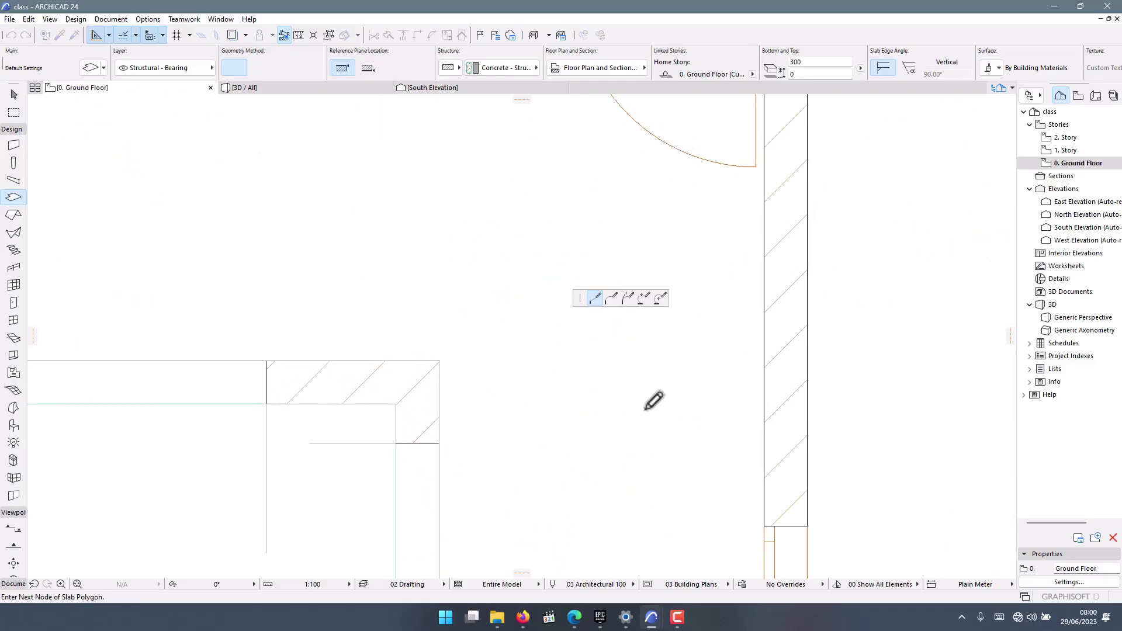
{"action": "scroll", "coordinate": [383, 370], "scroll_direction": "down", "scroll_amount": 5}
{"action": "scroll", "coordinate": [405, 391], "scroll_direction": "up", "scroll_amount": 6}
{"action": "left_click", "coordinate": [429, 404]}
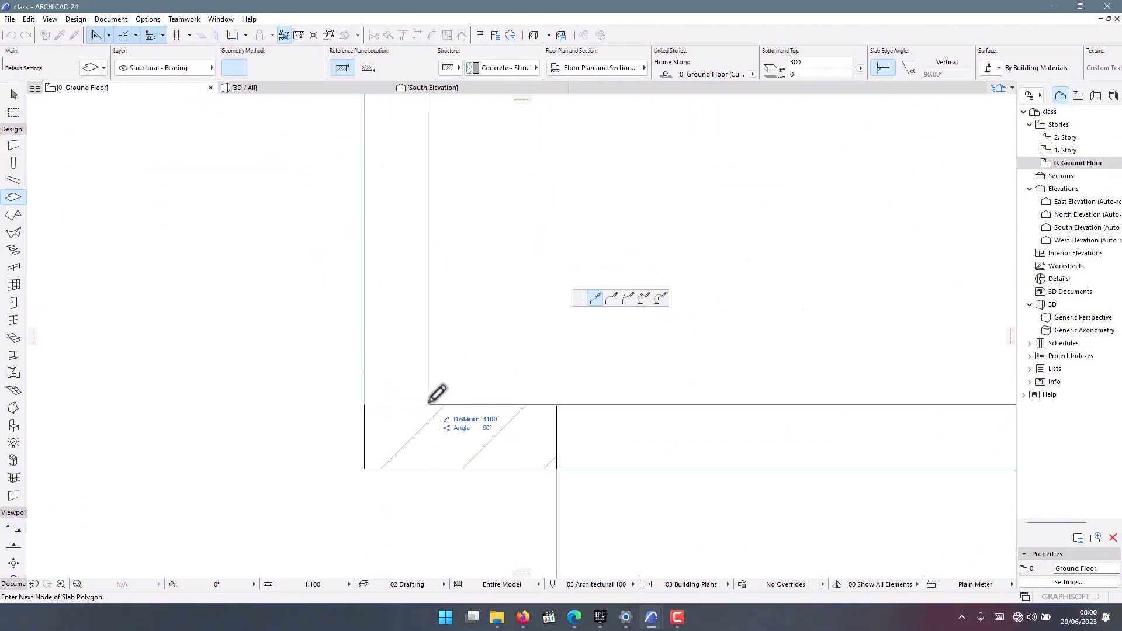
{"action": "scroll", "coordinate": [431, 409], "scroll_direction": "down", "scroll_amount": 3}
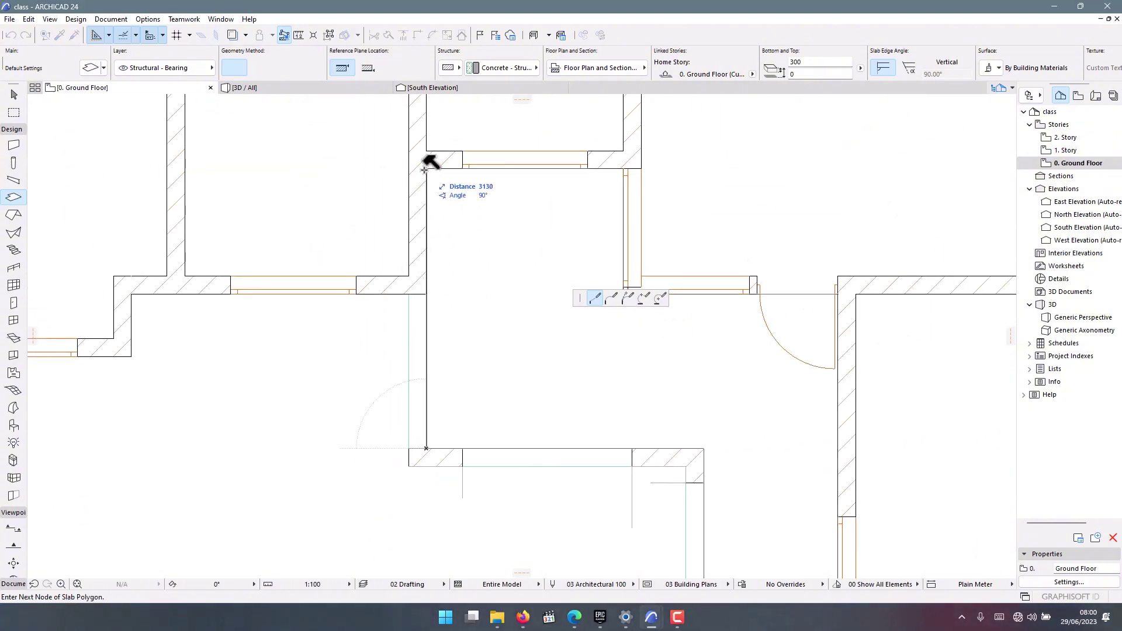
{"action": "left_click", "coordinate": [427, 169]}
{"action": "scroll", "coordinate": [327, 146], "scroll_direction": "down", "scroll_amount": 5}
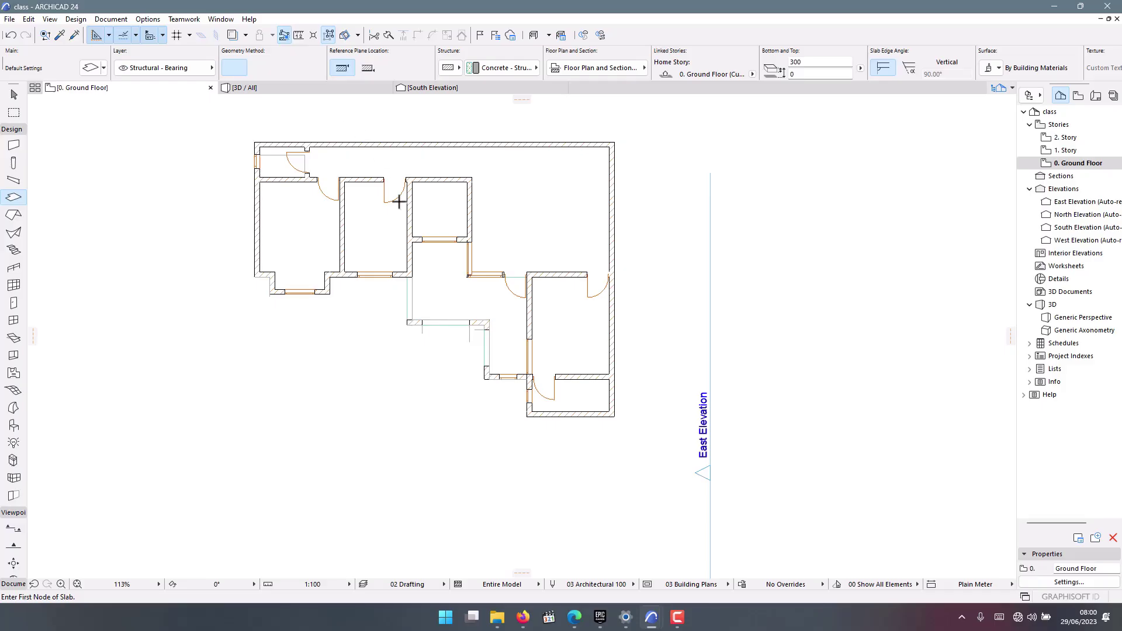
Select the new porch slab and open its selection settings.
{"action": "scroll", "coordinate": [426, 321], "scroll_direction": "up", "scroll_amount": 5}
{"action": "key", "text": "Escape"}
{"action": "left_click", "coordinate": [442, 305]}
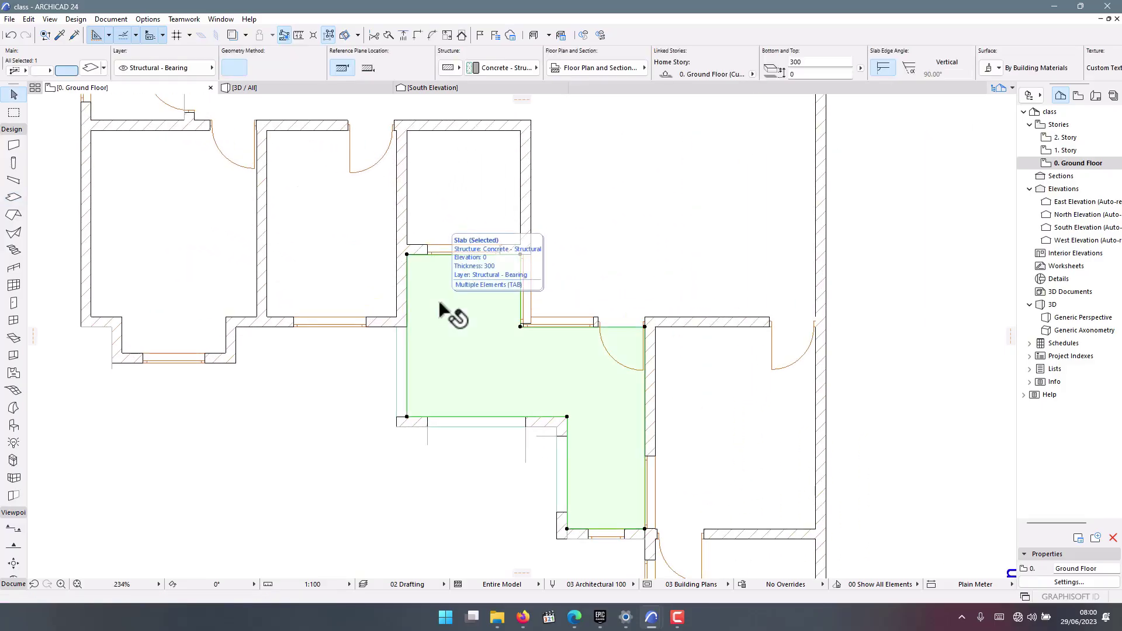
{"action": "double_click", "coordinate": [442, 310]}
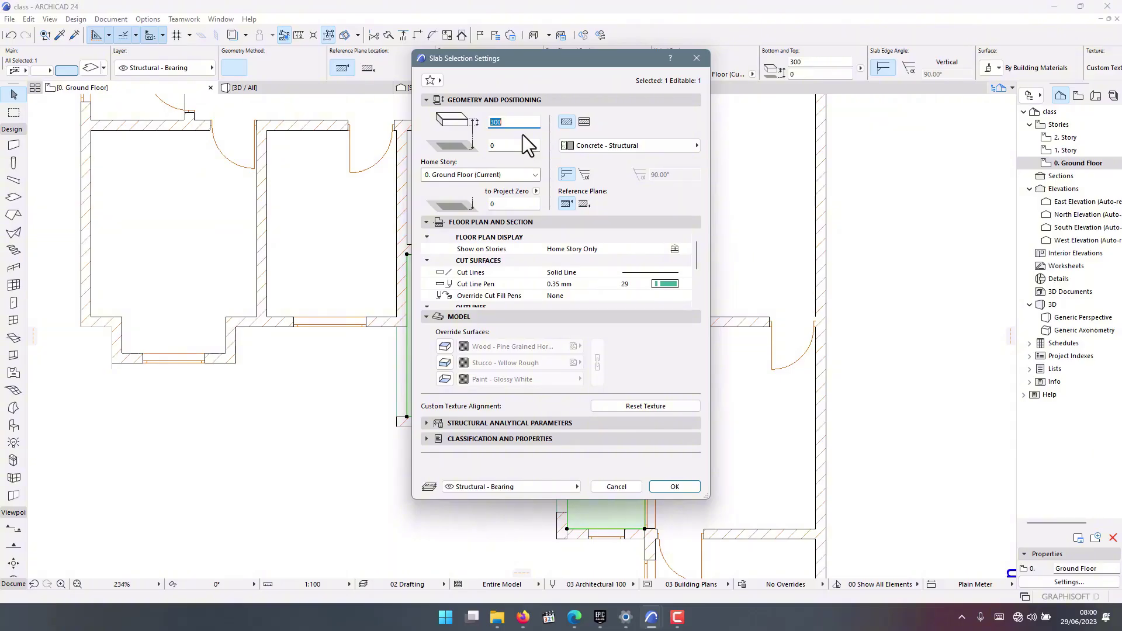
Switch to the kiamunyi project, examine the settings of the flat slab over the porch, and return to the class project.
{"action": "mouse_move", "coordinate": [651, 616]}
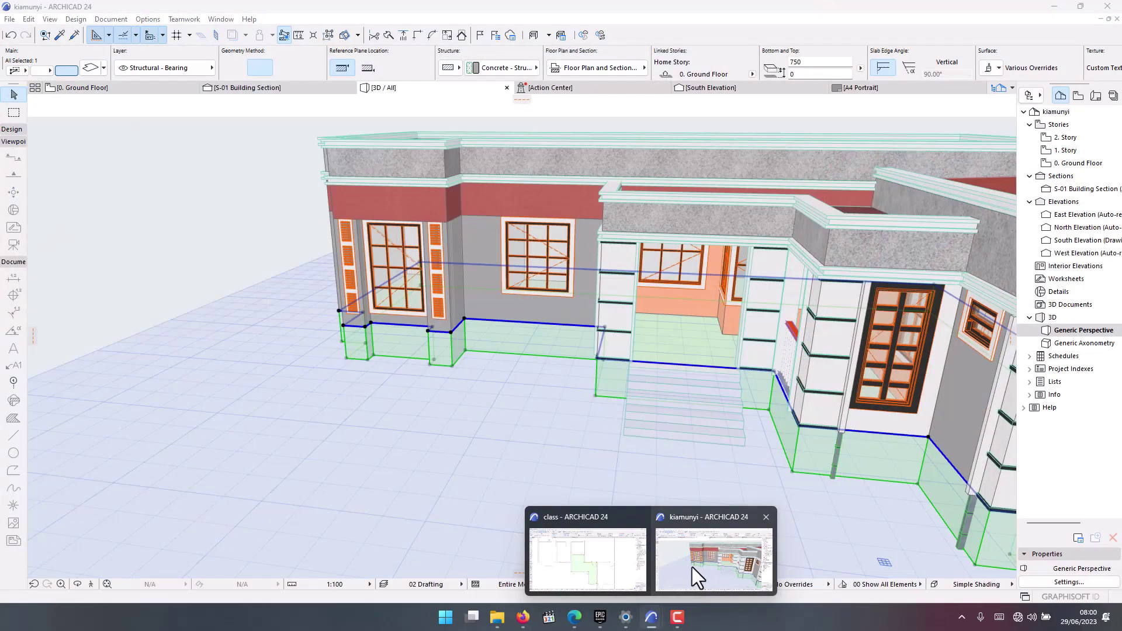
{"action": "left_click", "coordinate": [692, 567]}
{"action": "middle_click_drag", "start_coordinate": [484, 138], "coordinate": [514, 441], "text": "shift"}
{"action": "left_click", "coordinate": [643, 500]}
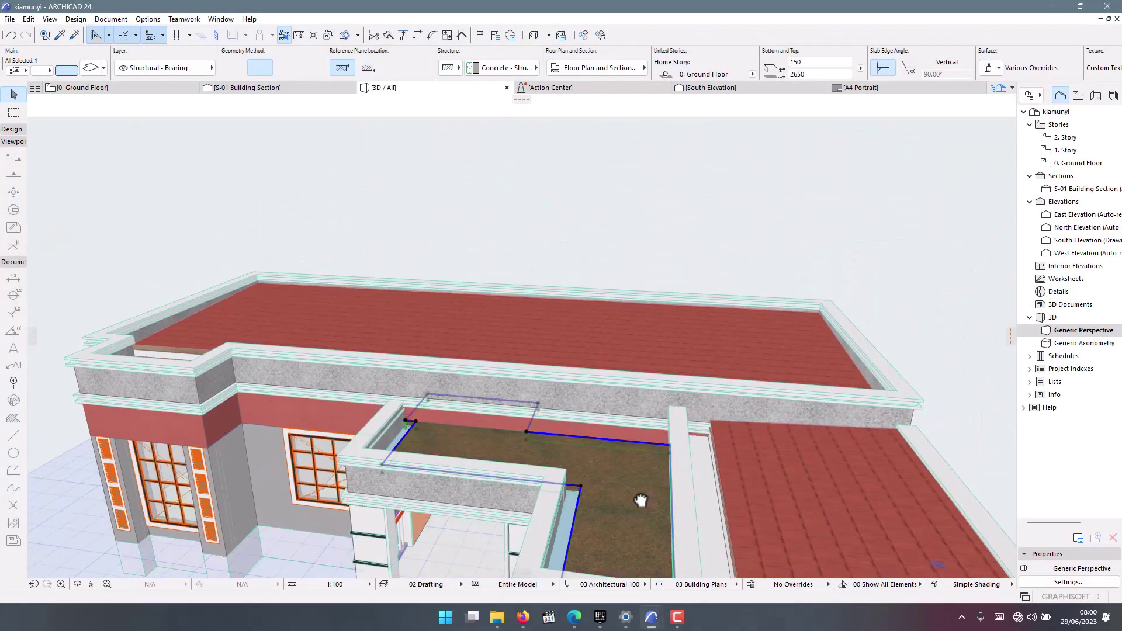
{"action": "double_click", "coordinate": [640, 500]}
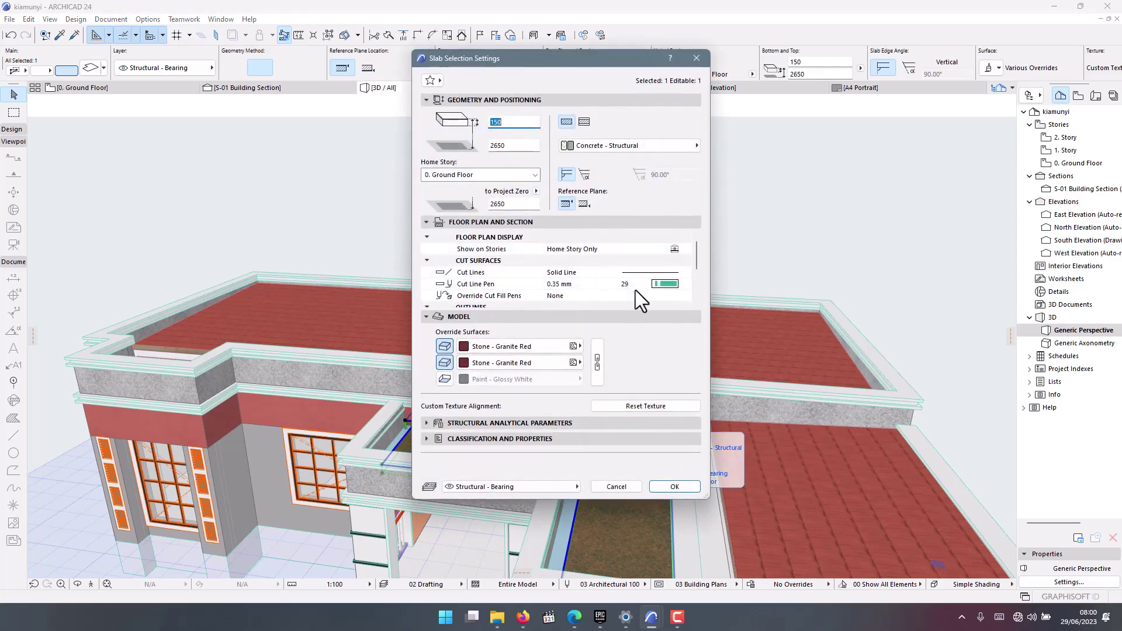
{"action": "left_click", "coordinate": [696, 57]}
{"action": "mouse_move", "coordinate": [651, 616]}
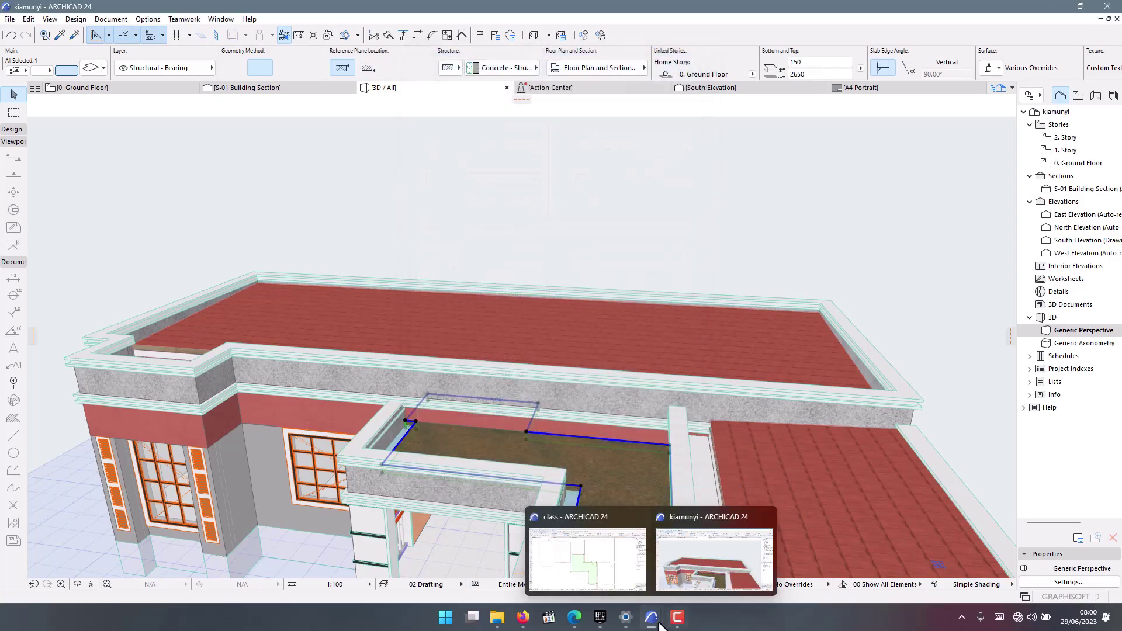
{"action": "left_click", "coordinate": [595, 574]}
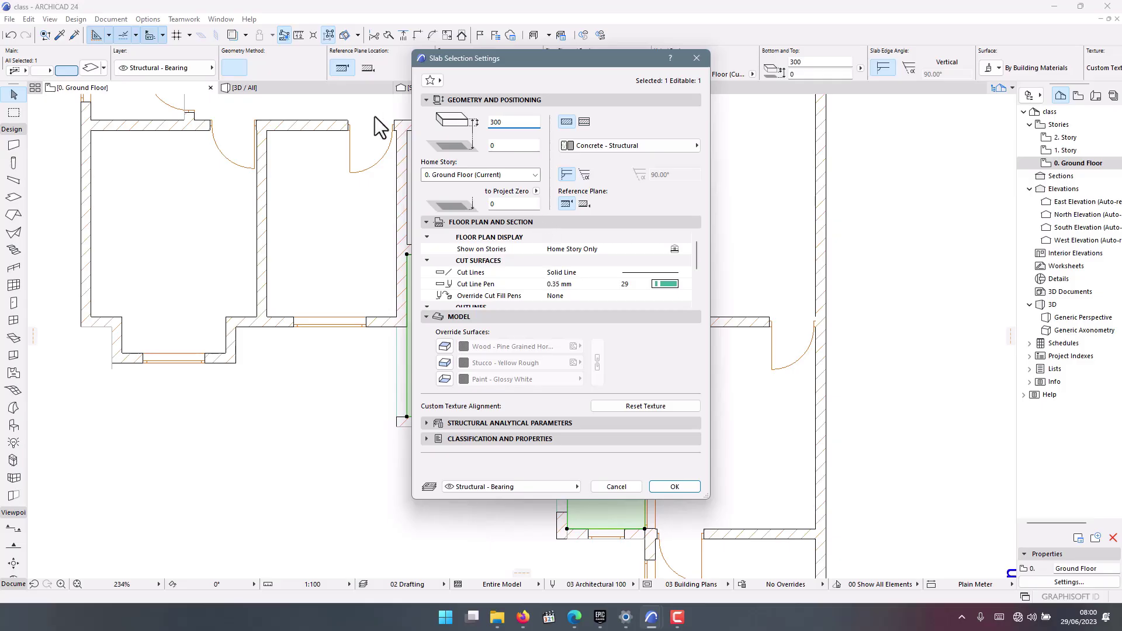
Set the porch slab's thickness to 150 and its elevation above the ground floor to 2650.
{"action": "left_click", "coordinate": [500, 146]}
{"action": "left_click", "coordinate": [509, 122]}
{"action": "type", "text": "150"}
{"action": "left_click", "coordinate": [496, 146]}
{"action": "type", "text": "265"}
{"action": "left_click", "coordinate": [672, 488]}
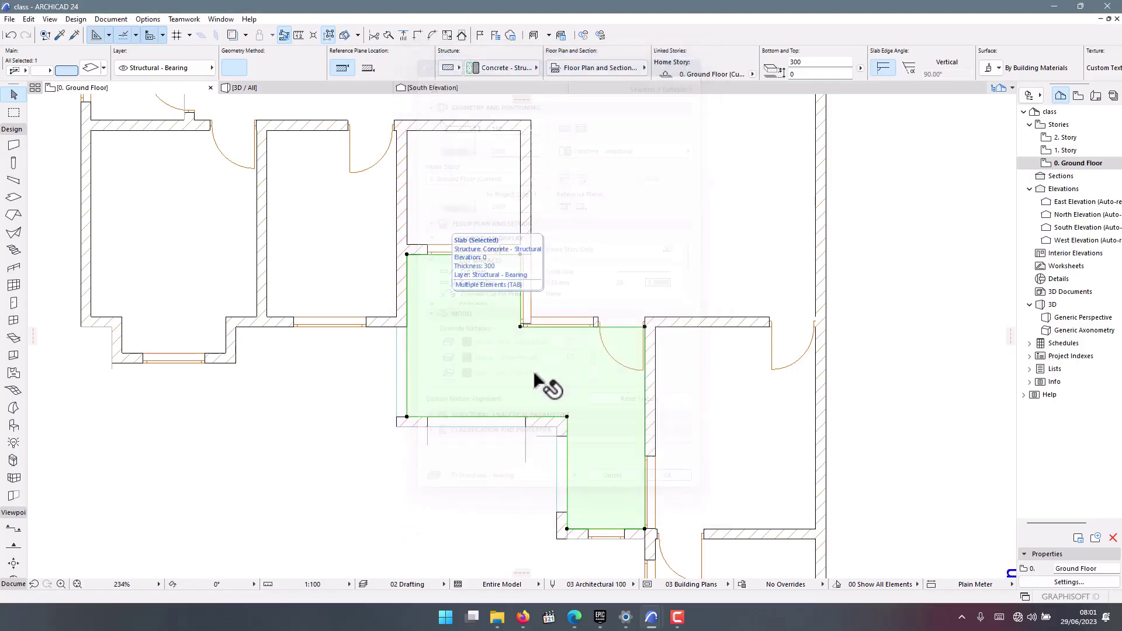
Examine the slab over the porch in the 3D view, return to the ground floor plan and clear the selection.
{"action": "left_click", "coordinate": [337, 88]}
{"action": "scroll", "coordinate": [440, 400], "scroll_direction": "up", "scroll_amount": 5}
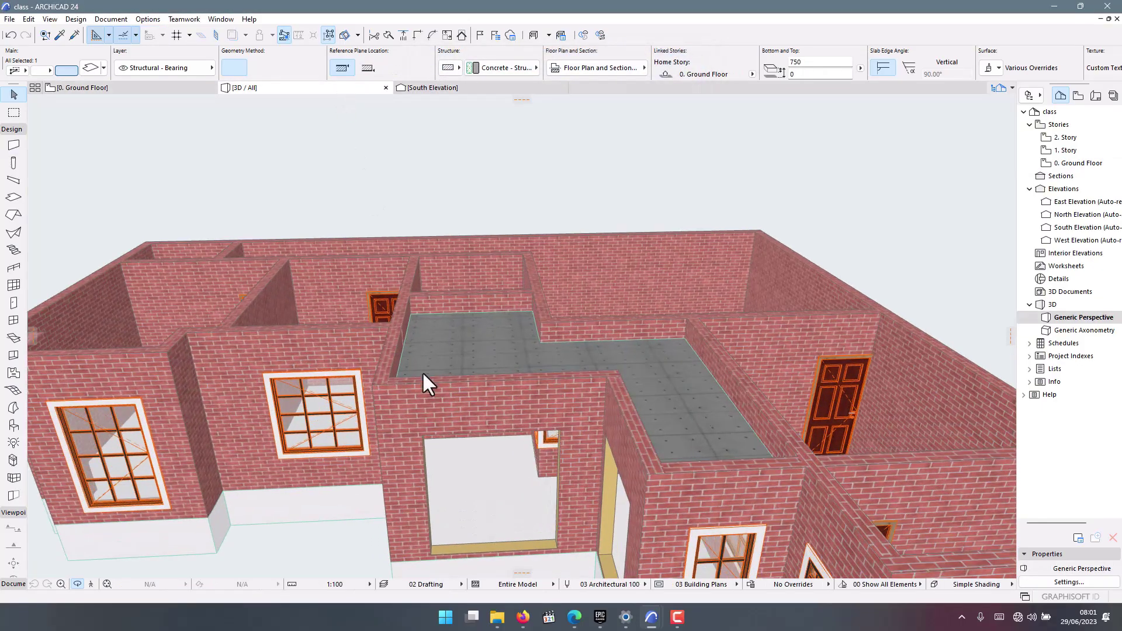
{"action": "middle_click_drag", "start_coordinate": [449, 427], "coordinate": [578, 427], "text": "shift"}
{"action": "left_click", "coordinate": [94, 88]}
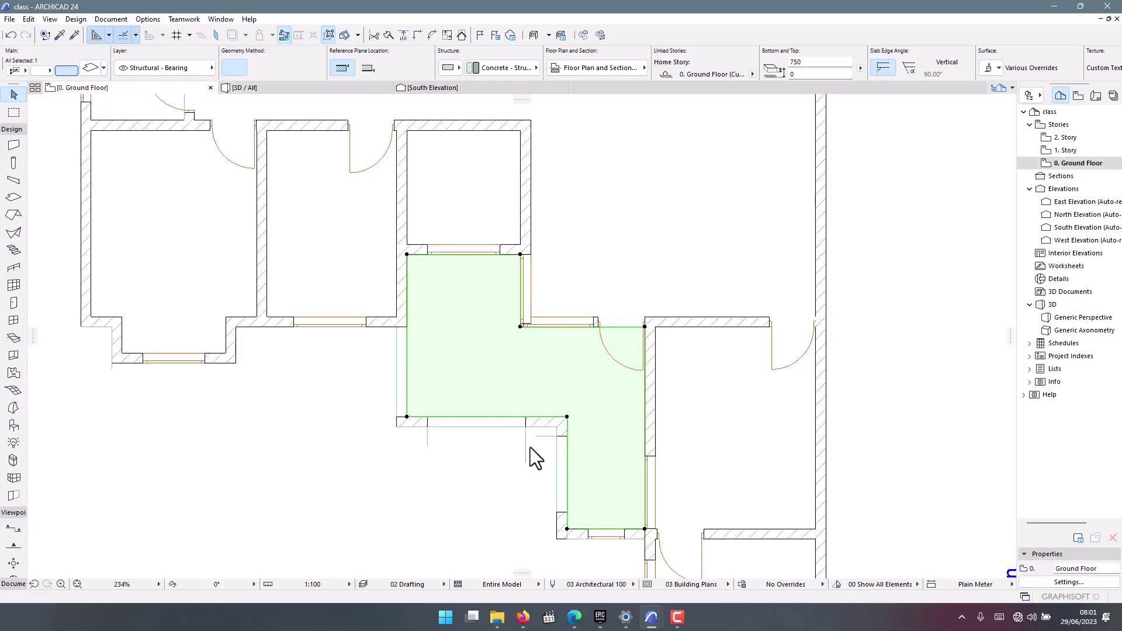
{"action": "scroll", "coordinate": [467, 448], "scroll_direction": "down", "scroll_amount": 8}
{"action": "scroll", "coordinate": [457, 485], "scroll_direction": "up", "scroll_amount": 1}
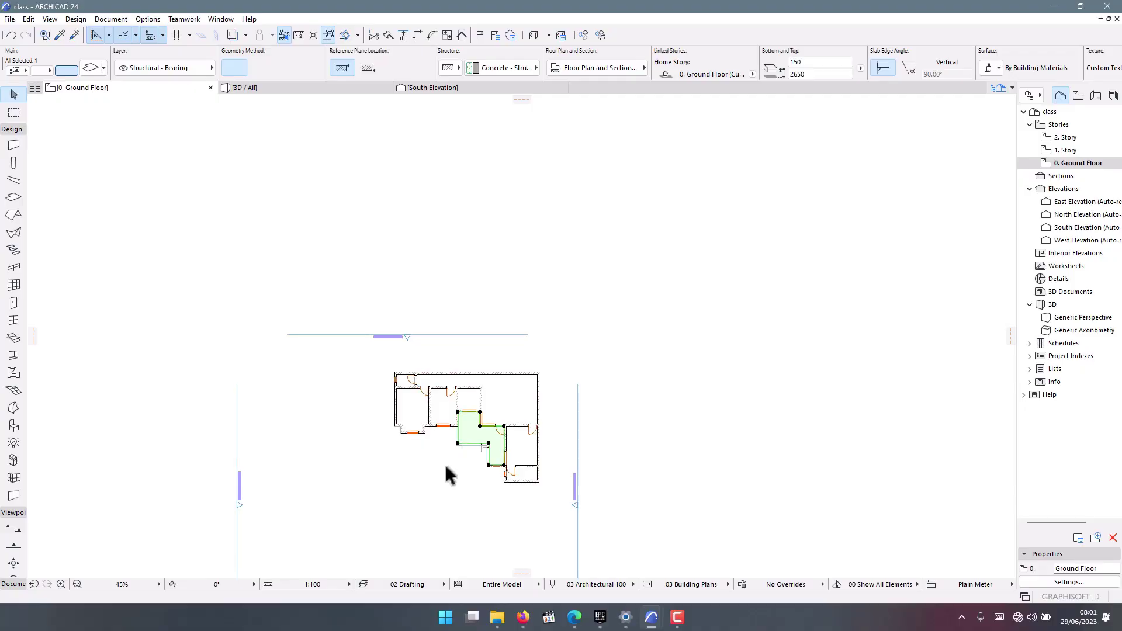
{"action": "scroll", "coordinate": [495, 469], "scroll_direction": "up", "scroll_amount": 3}
{"action": "scroll", "coordinate": [496, 469], "scroll_direction": "up", "scroll_amount": 4}
{"action": "key", "text": "Escape"}
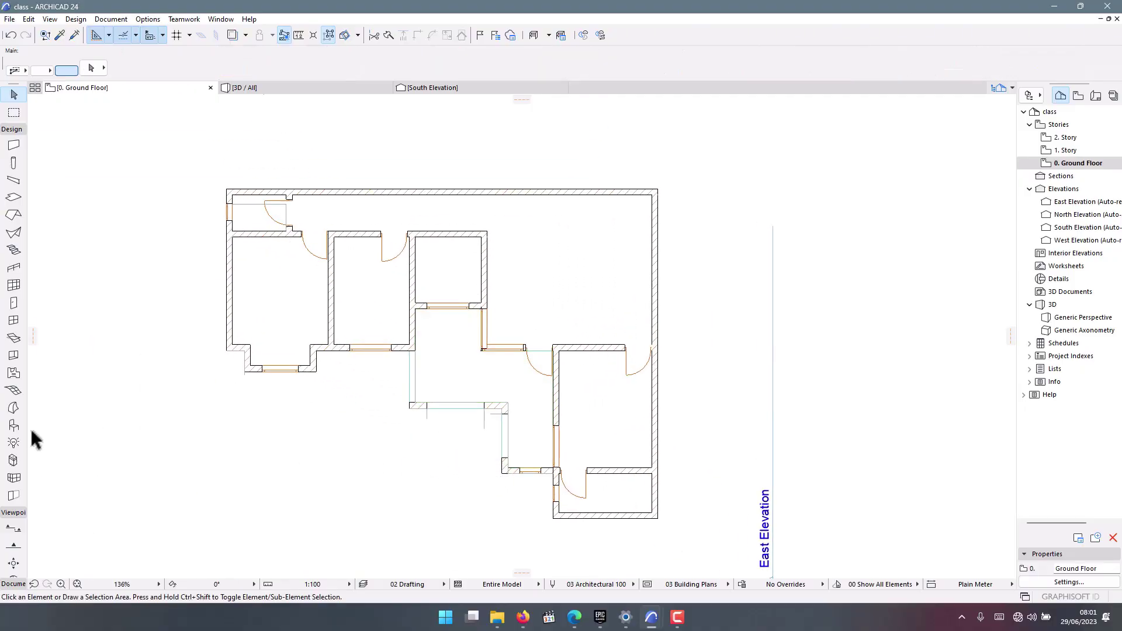
Draw a vertical building section line through the porch's front opening on the ground floor plan, looking west.
{"action": "left_click", "coordinate": [12, 131]}
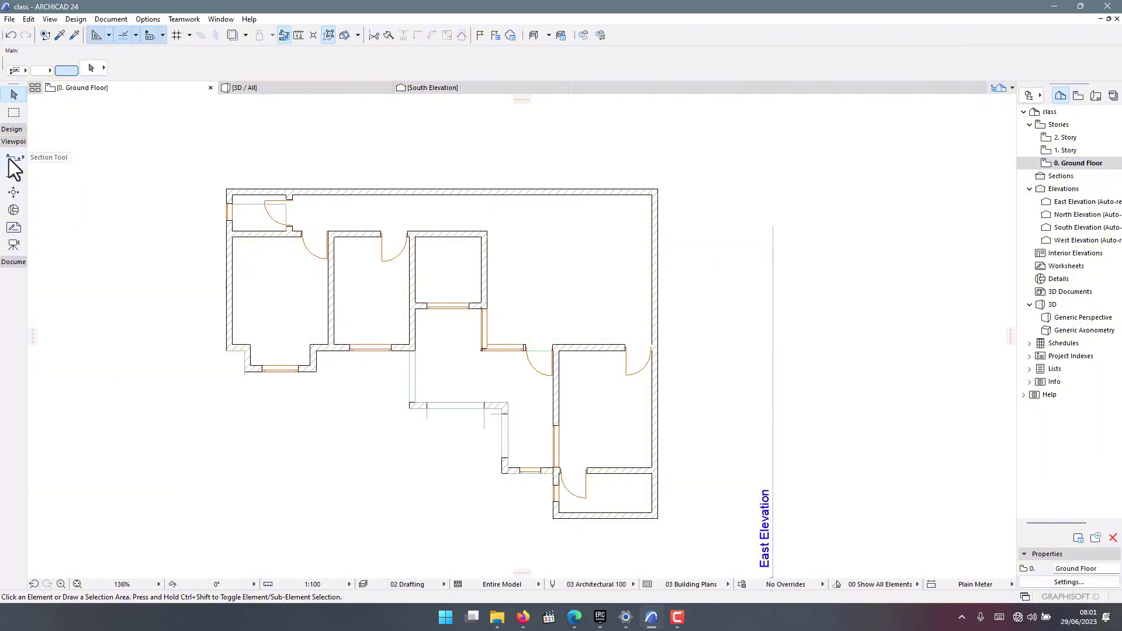
{"action": "left_click", "coordinate": [10, 161]}
{"action": "scroll", "coordinate": [459, 453], "scroll_direction": "up", "scroll_amount": 5}
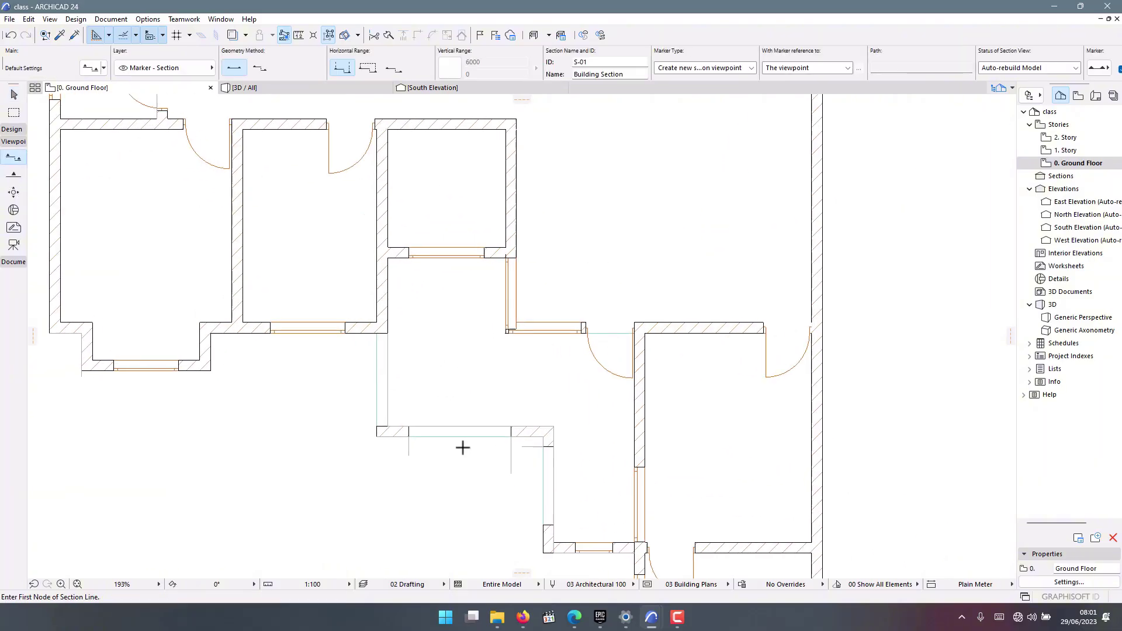
{"action": "left_click", "coordinate": [424, 220]}
{"action": "scroll", "coordinate": [477, 220], "scroll_direction": "down", "scroll_amount": 1}
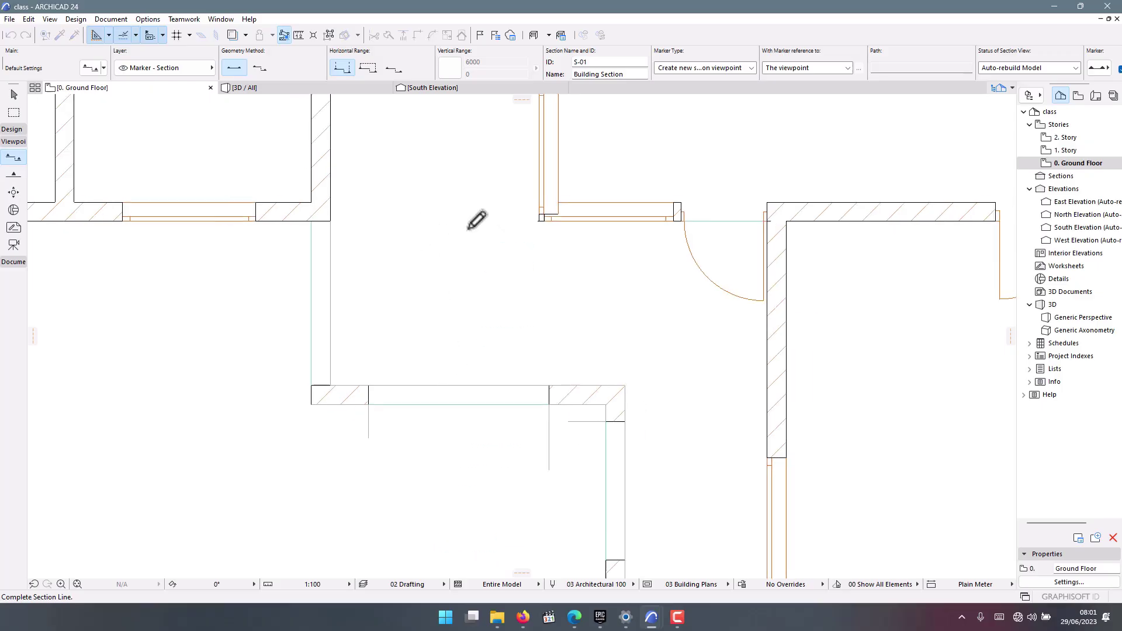
{"action": "scroll", "coordinate": [468, 227], "scroll_direction": "down", "scroll_amount": 2}
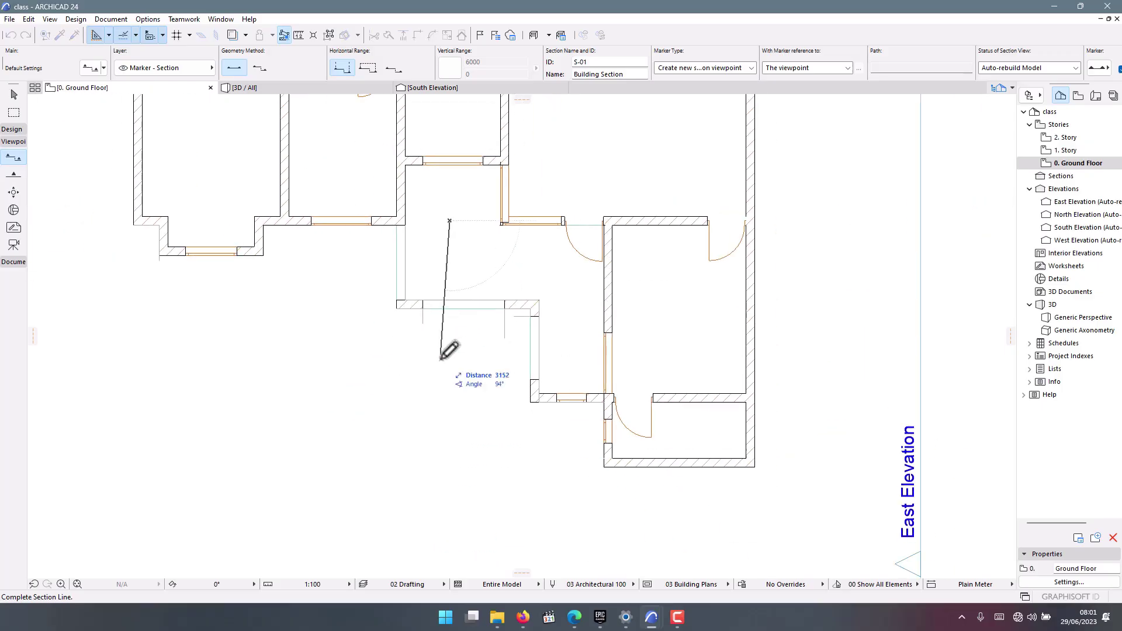
{"action": "left_click", "coordinate": [450, 388]}
{"action": "left_click", "coordinate": [431, 374]}
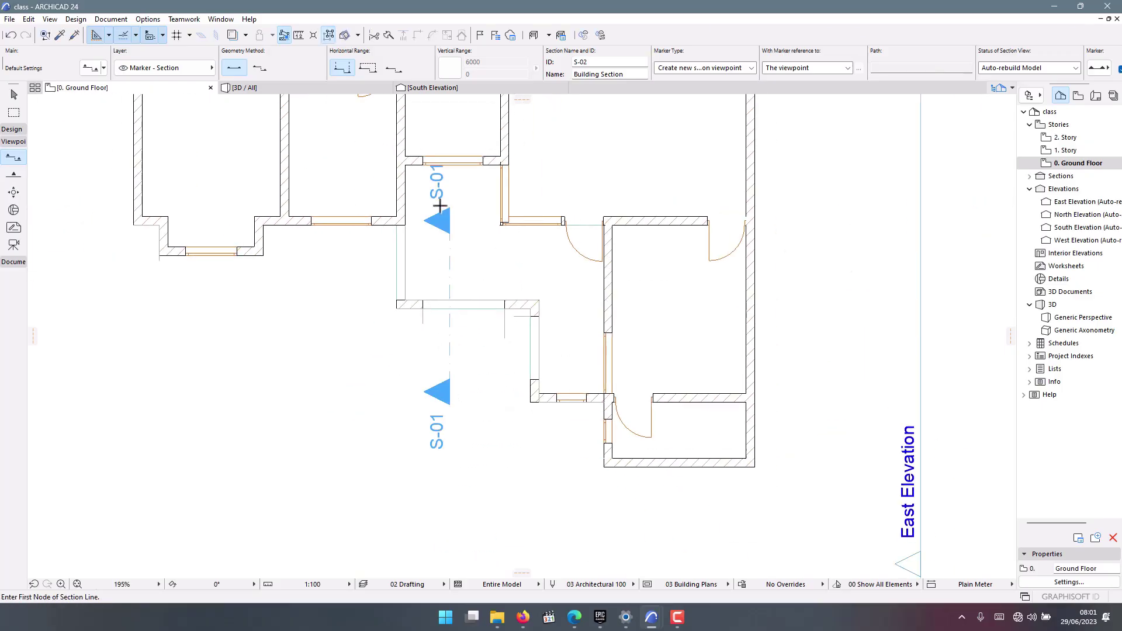
{"action": "left_click", "coordinate": [14, 94]}
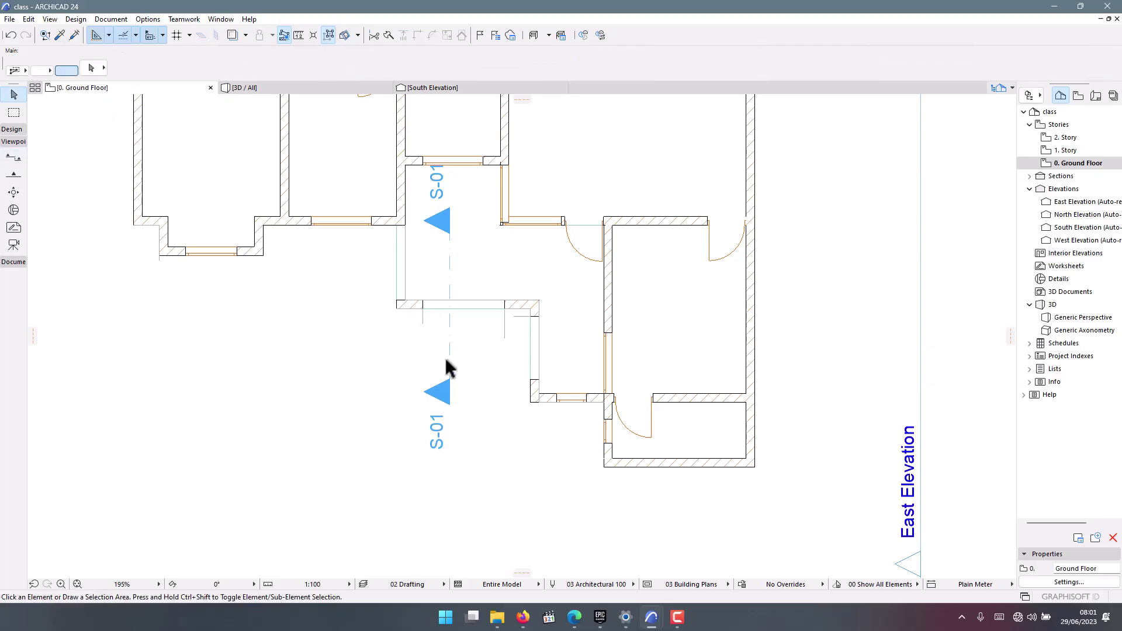
Open the building section through the porch in a new tab and bring the porch roof slab into view.
{"action": "left_click", "coordinate": [450, 362]}
{"action": "right_click", "coordinate": [450, 359]}
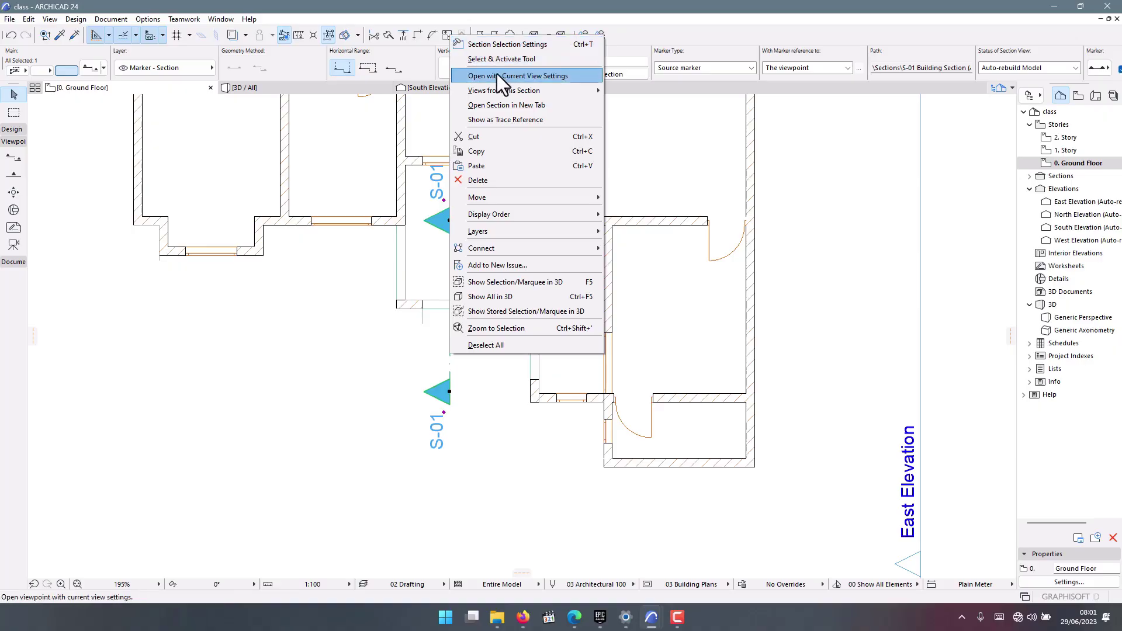
{"action": "left_click", "coordinate": [493, 105]}
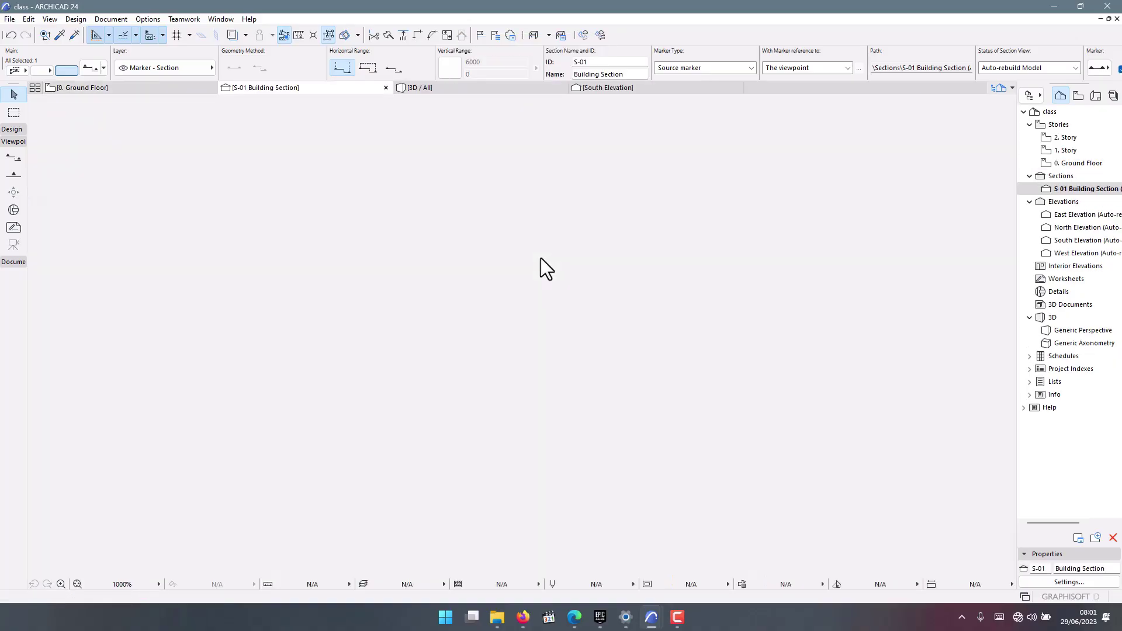
{"action": "scroll", "coordinate": [541, 257], "scroll_direction": "down", "scroll_amount": 3}
{"action": "scroll", "coordinate": [561, 316], "scroll_direction": "up", "scroll_amount": 6}
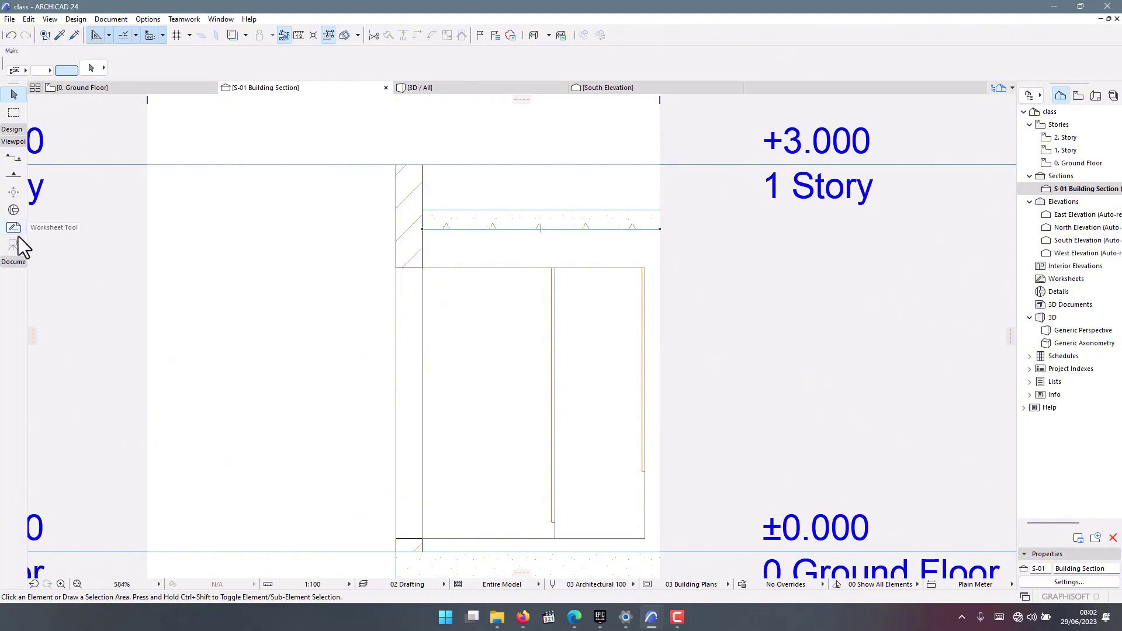
Add a vertical dimension chain in the section covering the floor slab, the height up to the porch roof slab and that slab's thickness.
{"action": "left_click", "coordinate": [11, 132]}
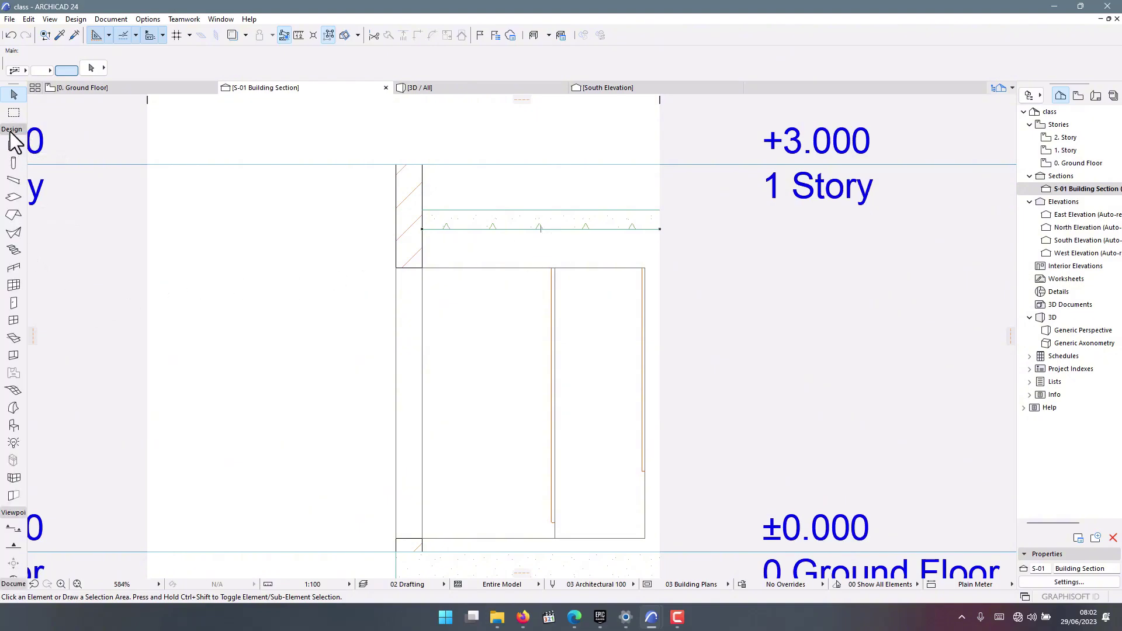
{"action": "left_click", "coordinate": [11, 131]}
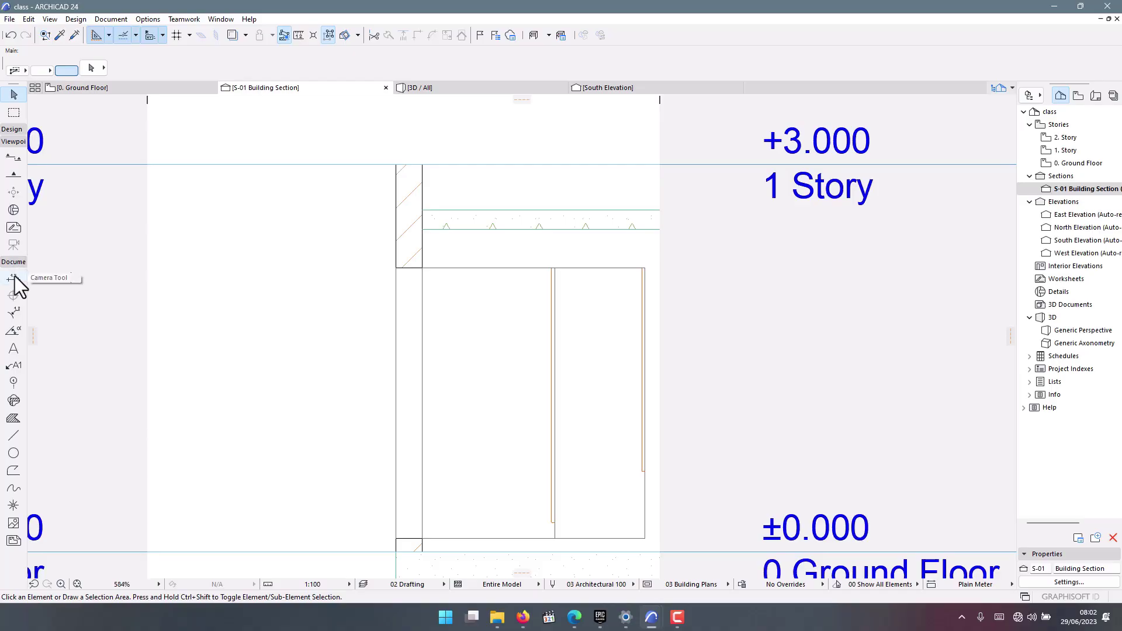
{"action": "left_click", "coordinate": [13, 277]}
{"action": "scroll", "coordinate": [448, 233], "scroll_direction": "down", "scroll_amount": 2}
{"action": "scroll", "coordinate": [475, 427], "scroll_direction": "up", "scroll_amount": 2}
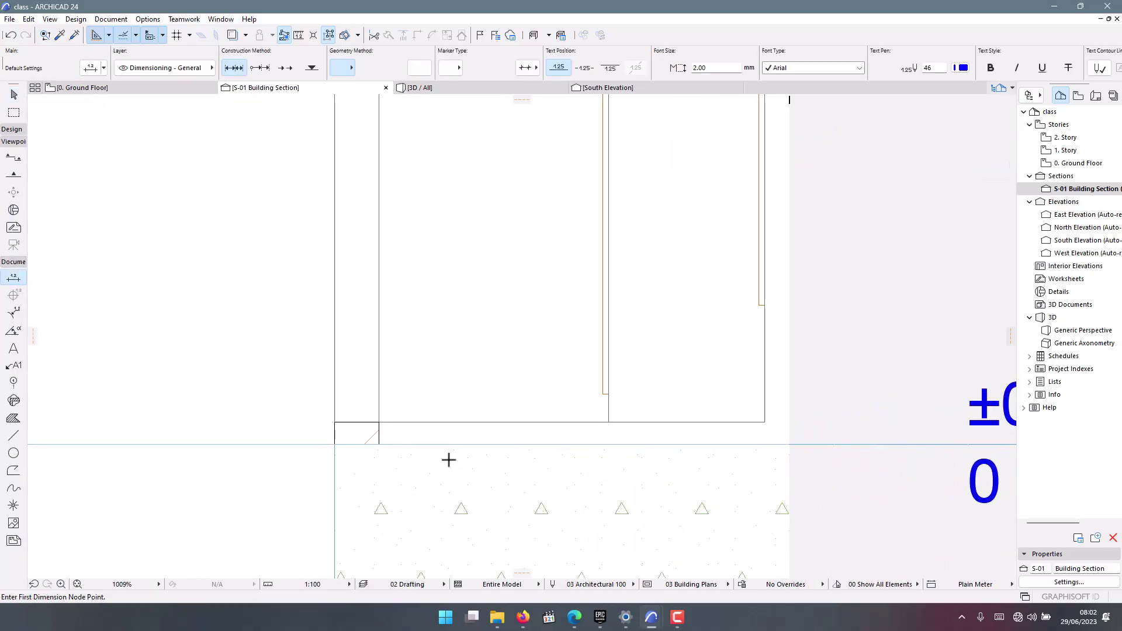
{"action": "left_click", "coordinate": [453, 447]}
{"action": "scroll", "coordinate": [466, 474], "scroll_direction": "down", "scroll_amount": 3}
{"action": "scroll", "coordinate": [463, 315], "scroll_direction": "up", "scroll_amount": 5}
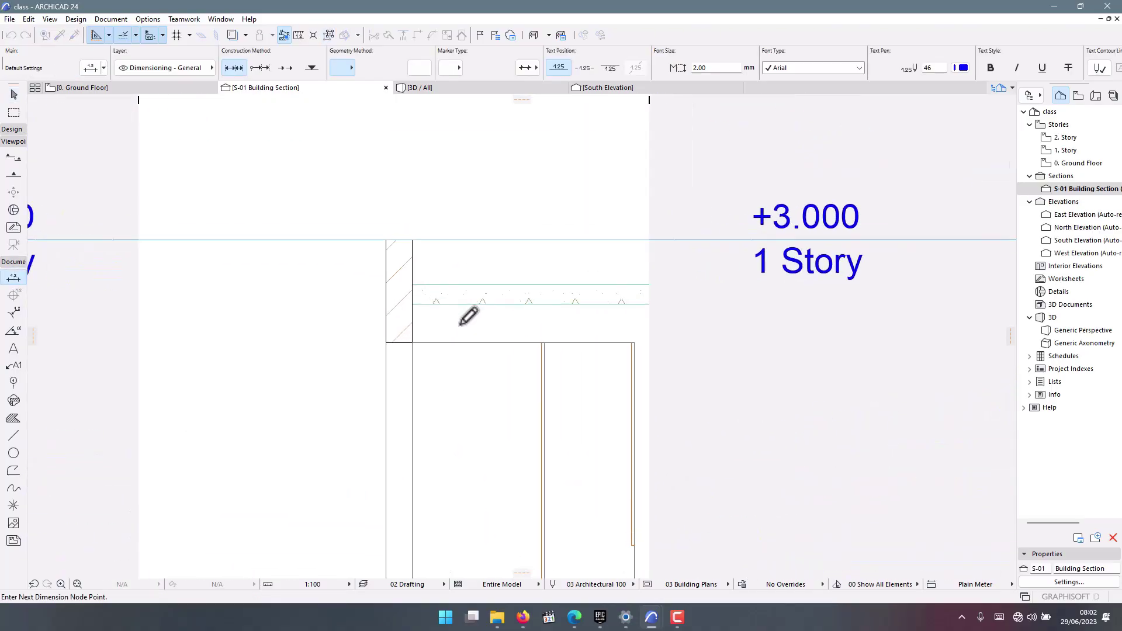
{"action": "scroll", "coordinate": [461, 257], "scroll_direction": "down", "scroll_amount": 4}
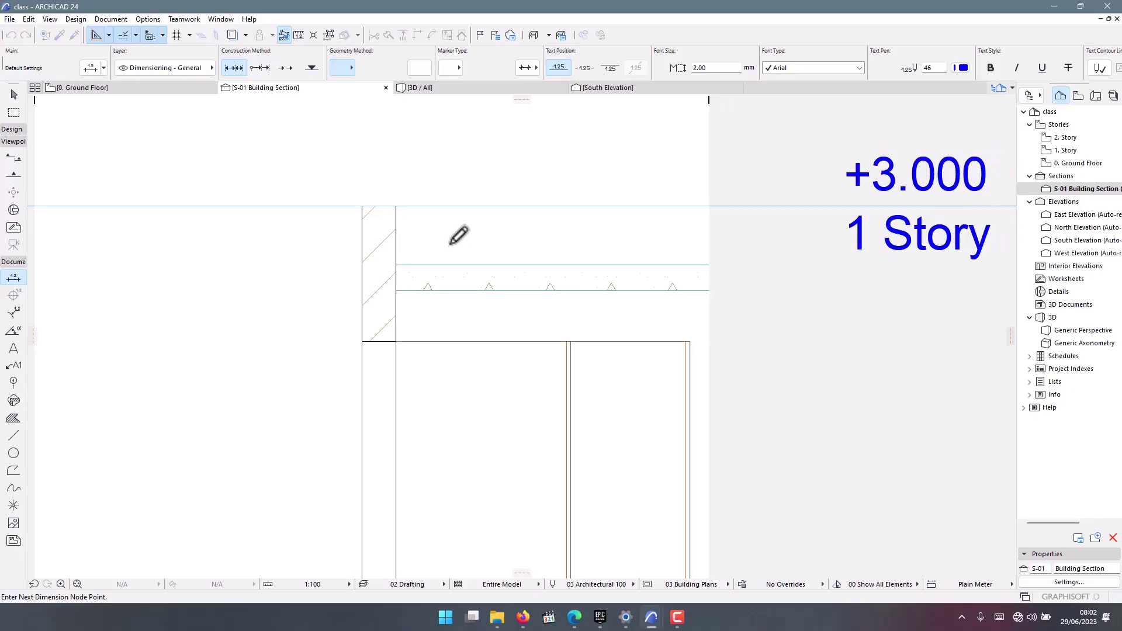
{"action": "right_click", "coordinate": [452, 219]}
{"action": "left_click", "coordinate": [471, 296]}
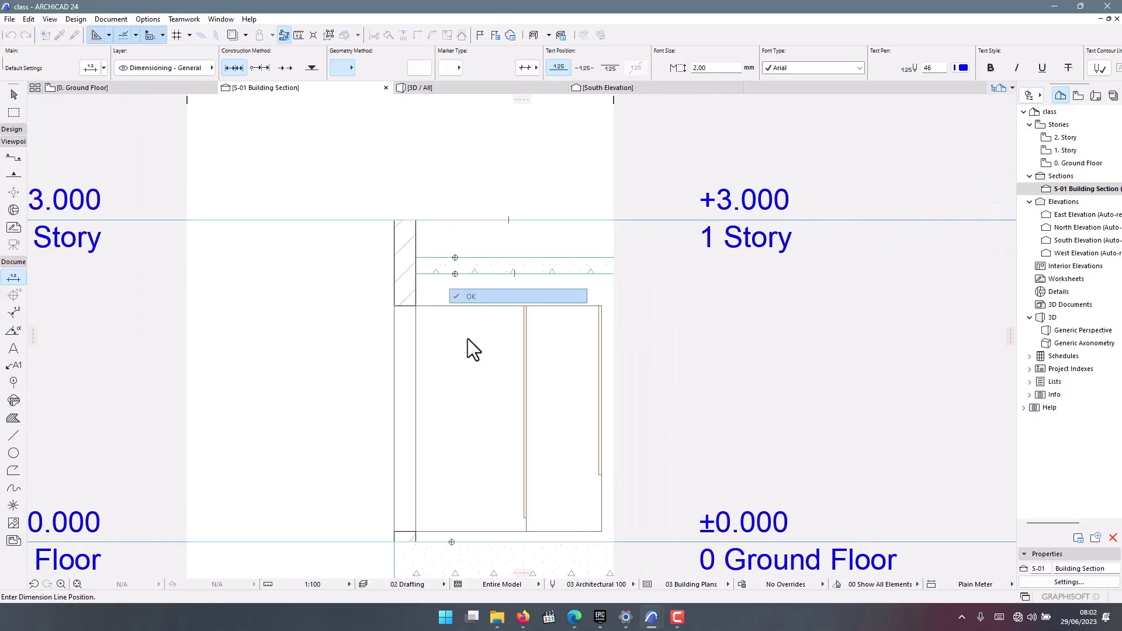
{"action": "left_click", "coordinate": [465, 363]}
{"action": "scroll", "coordinate": [457, 328], "scroll_direction": "up", "scroll_amount": 1}
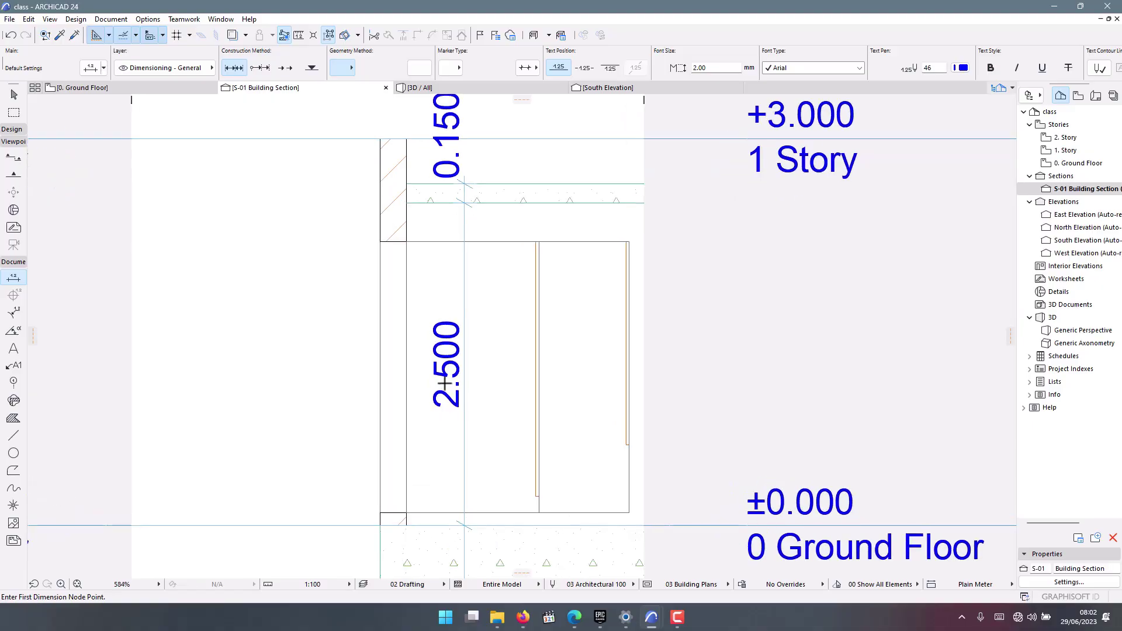
Examine the section's vertical dimensions and the position of the porch roof slab relative to the opening head and the front wall.
{"action": "scroll", "coordinate": [404, 229], "scroll_direction": "down", "scroll_amount": 1}
{"action": "scroll", "coordinate": [424, 214], "scroll_direction": "up", "scroll_amount": 4}
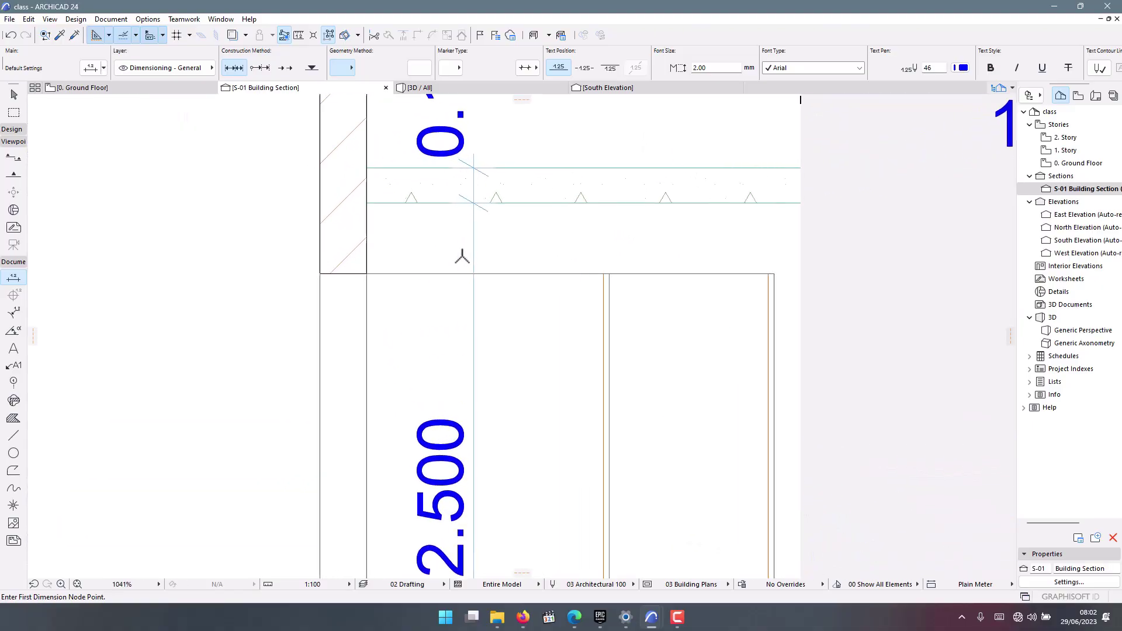
{"action": "scroll", "coordinate": [354, 257], "scroll_direction": "down", "scroll_amount": 4}
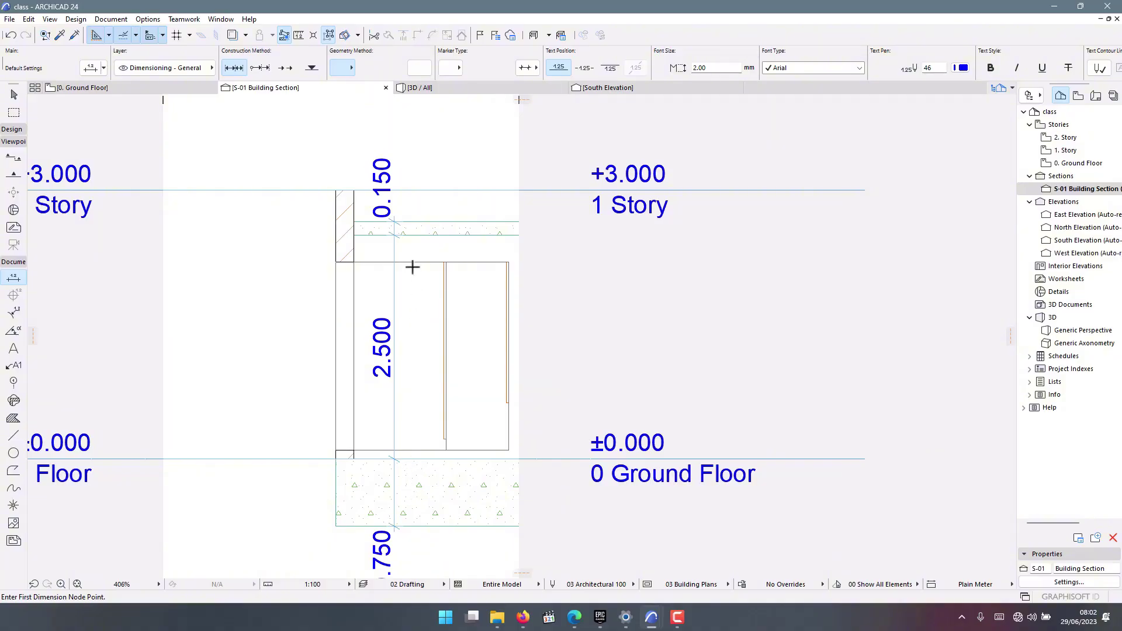
{"action": "scroll", "coordinate": [405, 261], "scroll_direction": "up", "scroll_amount": 3}
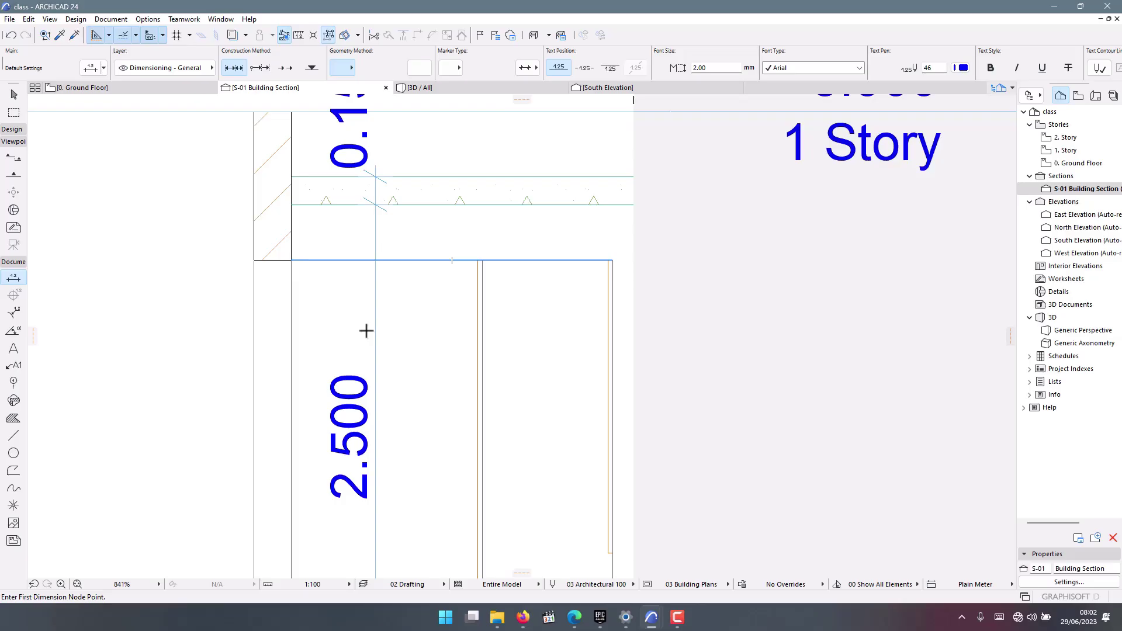
{"action": "scroll", "coordinate": [366, 331], "scroll_direction": "down", "scroll_amount": 2}
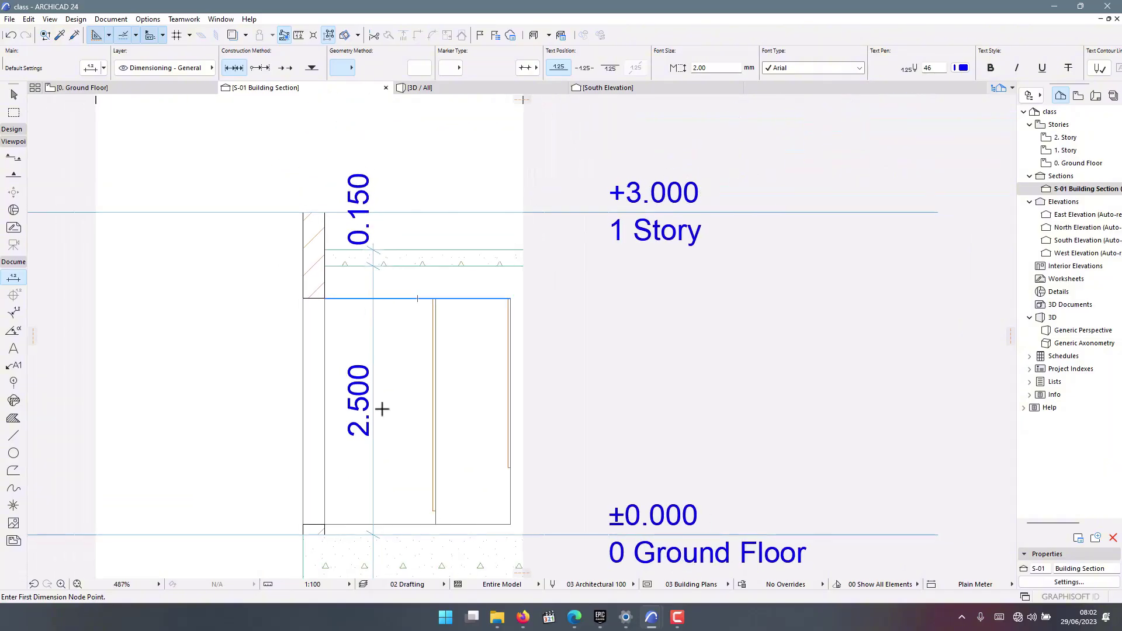
{"action": "scroll", "coordinate": [371, 395], "scroll_direction": "up", "scroll_amount": 2}
{"action": "scroll", "coordinate": [434, 338], "scroll_direction": "down", "scroll_amount": 2}
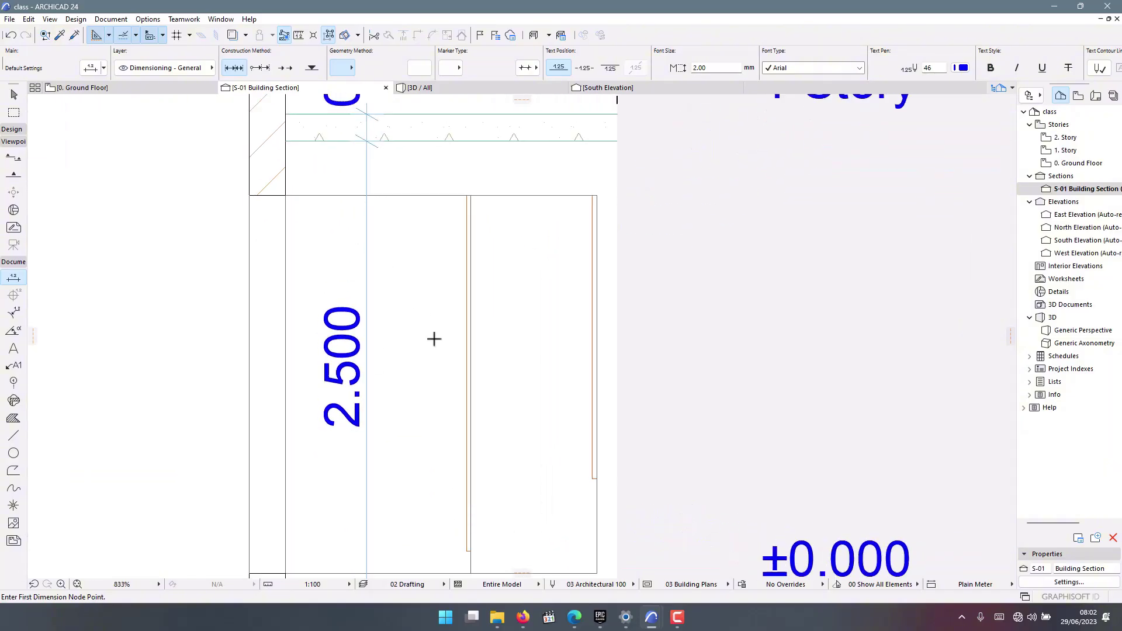
{"action": "scroll", "coordinate": [405, 282], "scroll_direction": "up", "scroll_amount": 2}
{"action": "scroll", "coordinate": [405, 283], "scroll_direction": "up", "scroll_amount": 2}
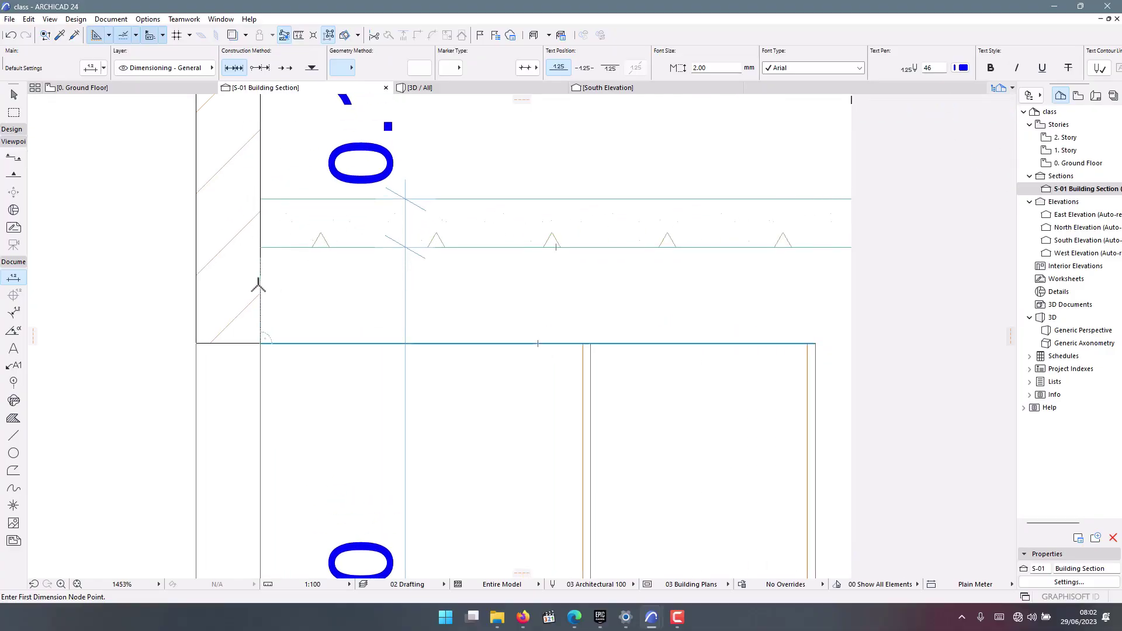
{"action": "scroll", "coordinate": [347, 333], "scroll_direction": "down", "scroll_amount": 2}
{"action": "scroll", "coordinate": [349, 331], "scroll_direction": "down", "scroll_amount": 4}
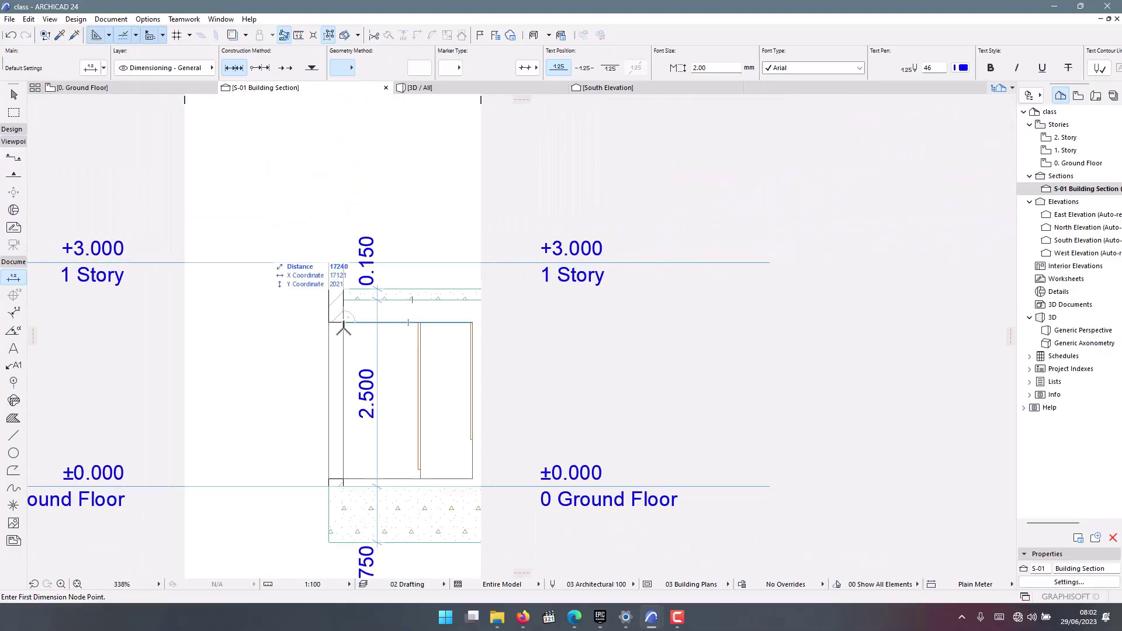
{"action": "scroll", "coordinate": [385, 280], "scroll_direction": "up", "scroll_amount": 2}
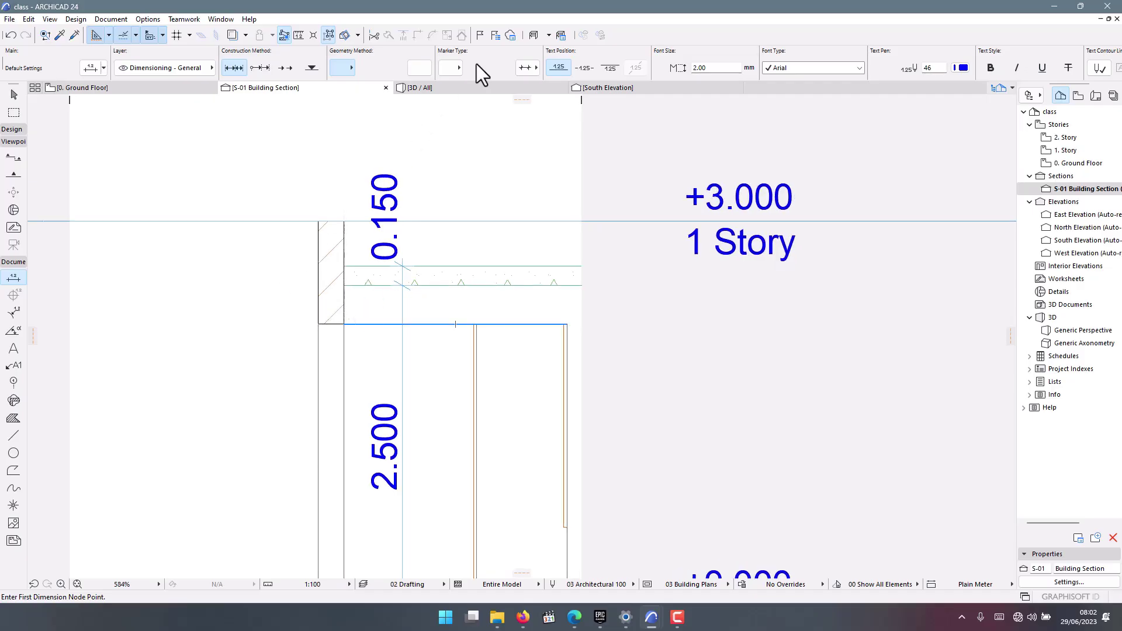
Examine the porch openings and the walls around them from the front in the 3D view.
{"action": "mouse_move", "coordinate": [476, 88]}
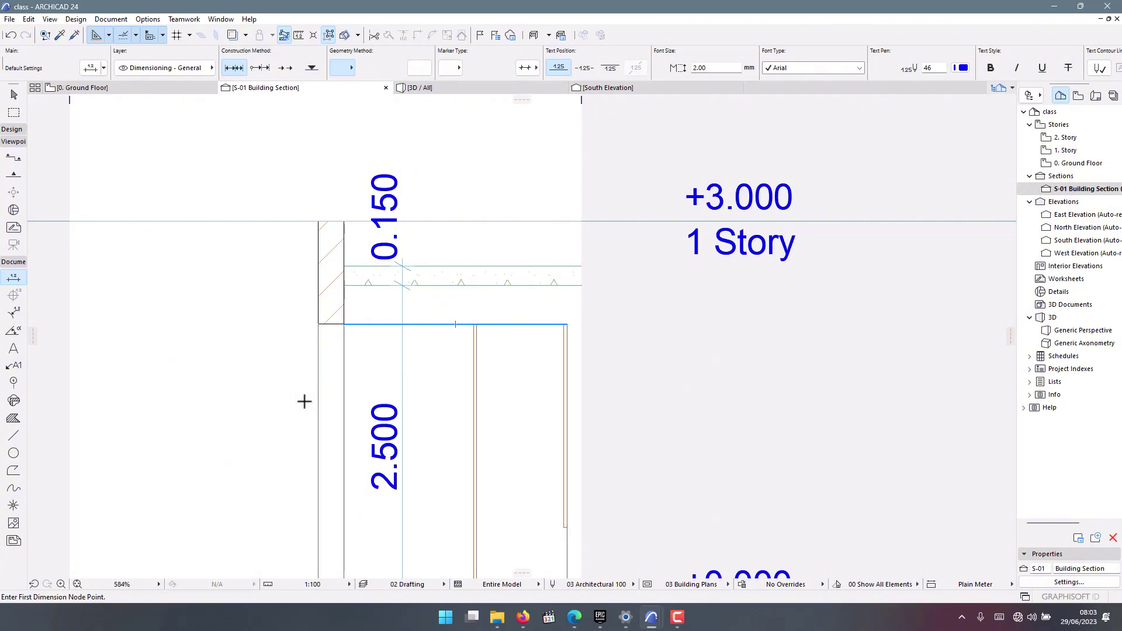
{"action": "mouse_move", "coordinate": [437, 85]}
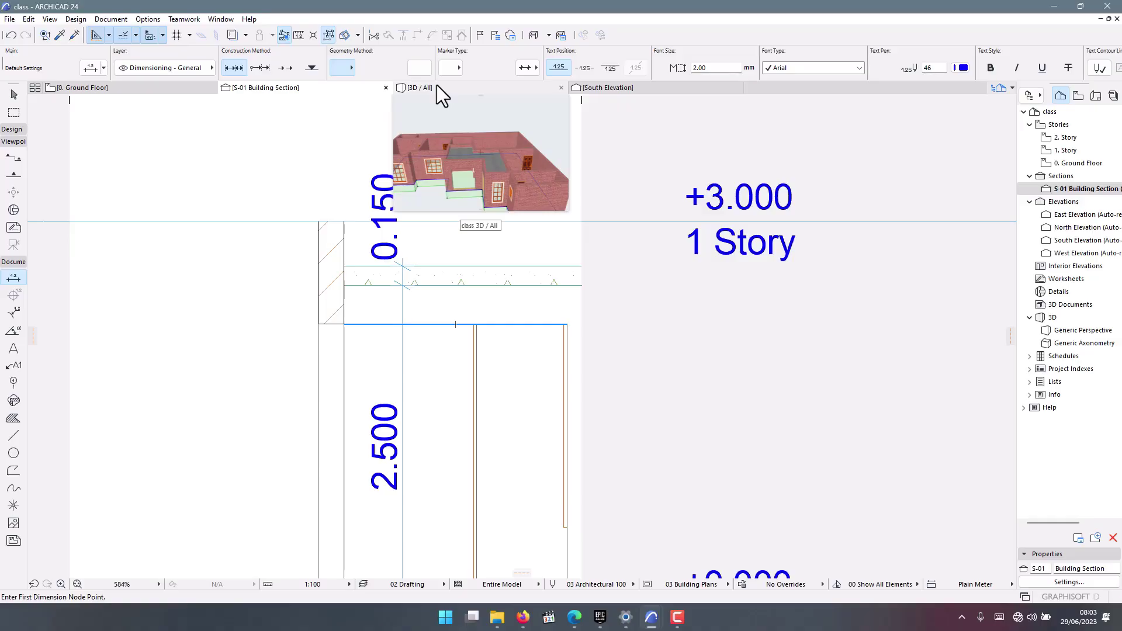
{"action": "left_click", "coordinate": [436, 85]}
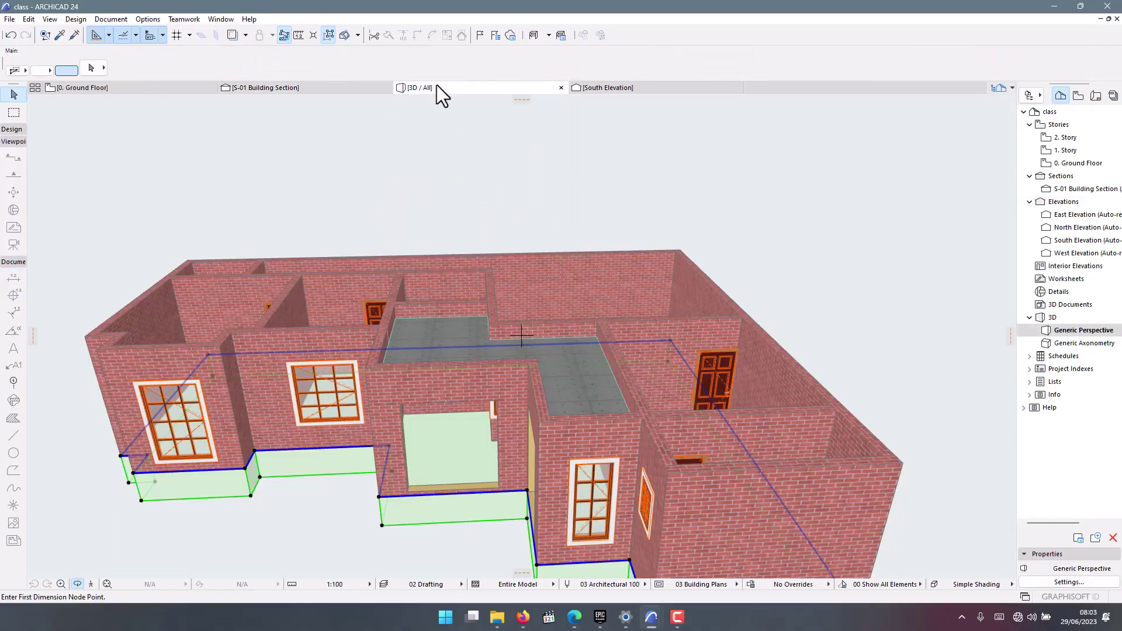
{"action": "scroll", "coordinate": [509, 393], "scroll_direction": "up", "scroll_amount": 5}
{"action": "scroll", "coordinate": [510, 393], "scroll_direction": "down", "scroll_amount": 5}
{"action": "middle_click_drag", "start_coordinate": [523, 363], "coordinate": [401, 381], "text": "shift"}
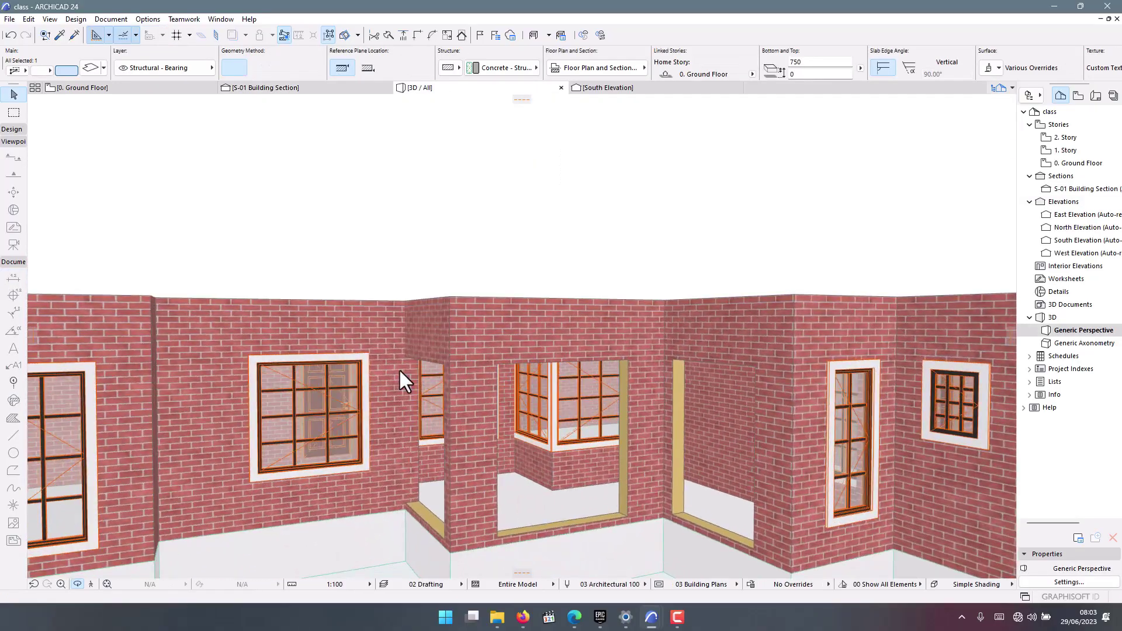
Delete the porch section marker from the ground floor plan together with its viewpoint.
{"action": "left_click", "coordinate": [87, 88]}
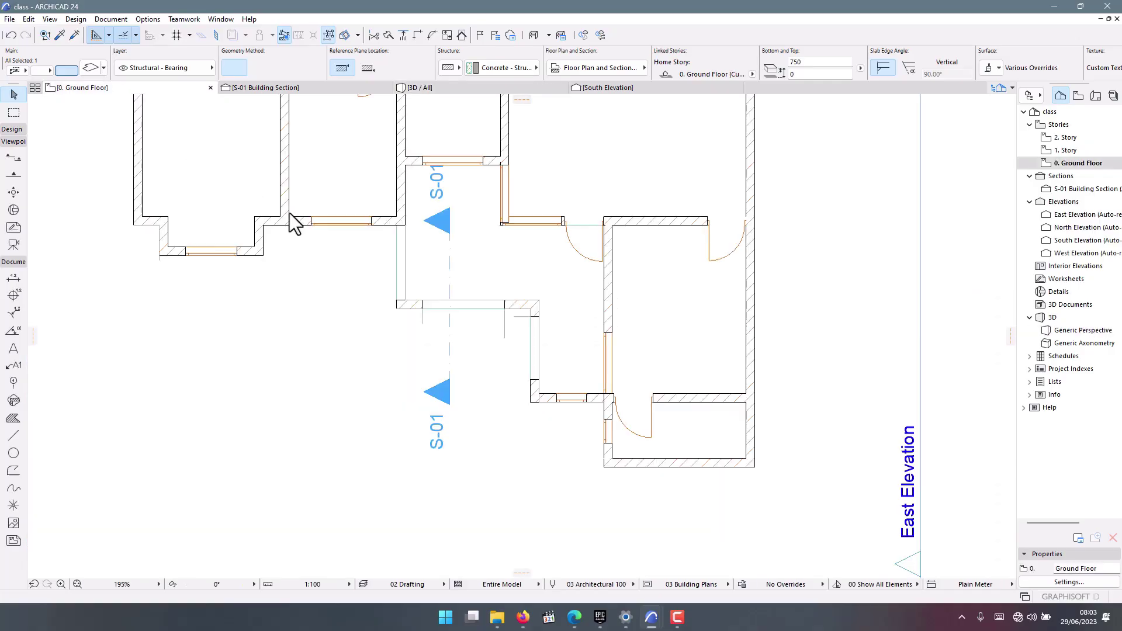
{"action": "left_click", "coordinate": [449, 378]}
{"action": "key", "text": "Delete"}
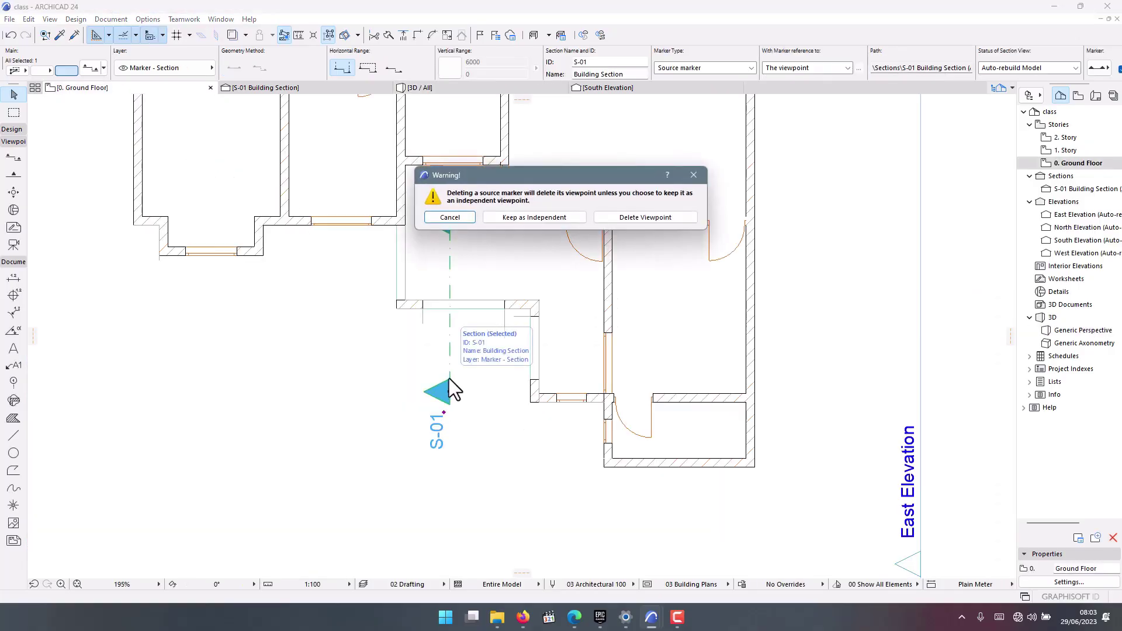
{"action": "left_click", "coordinate": [626, 220]}
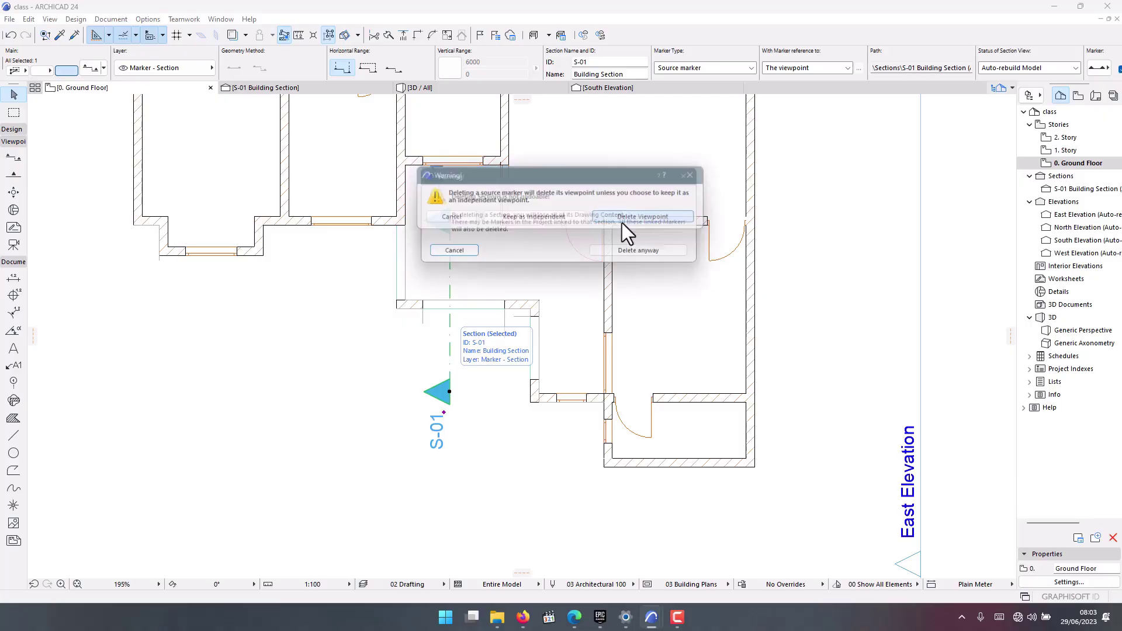
{"action": "left_click", "coordinate": [640, 255]}
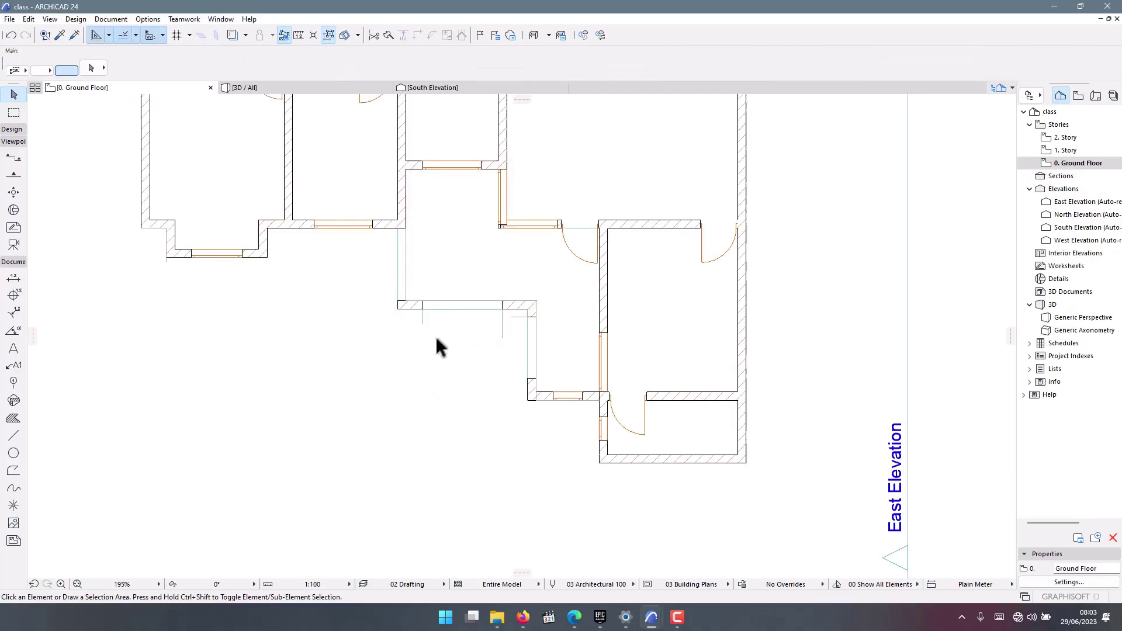
Start a wall at the window bay's outer front corner on the ground floor plan with its reference line on the Outside Face.
{"action": "scroll", "coordinate": [435, 334], "scroll_direction": "down", "scroll_amount": 5}
{"action": "scroll", "coordinate": [314, 201], "scroll_direction": "up", "scroll_amount": 4}
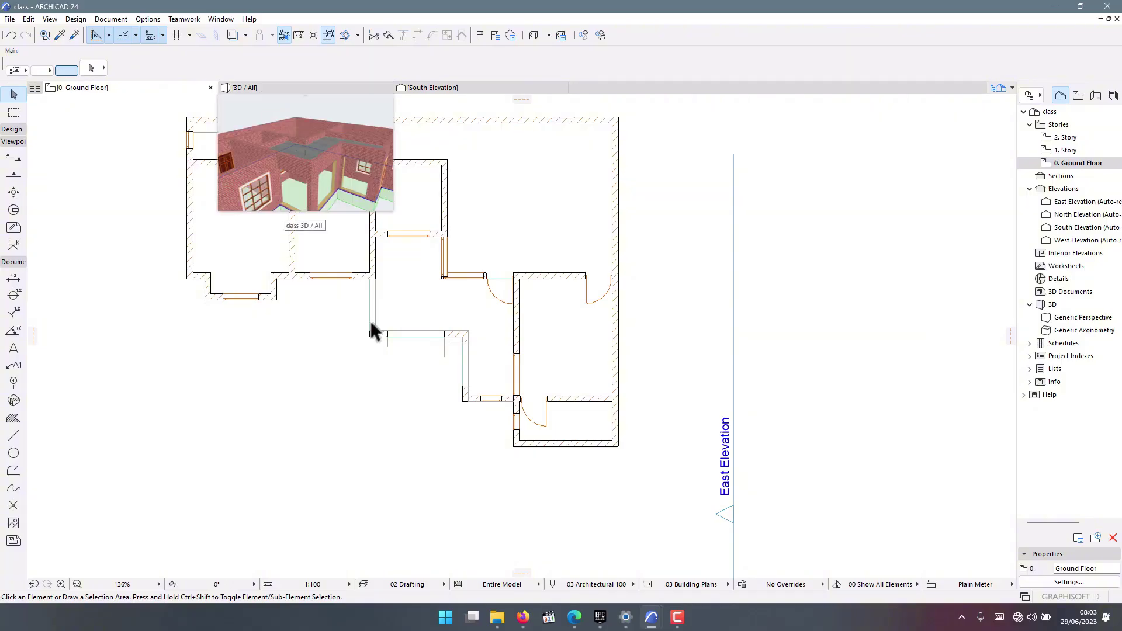
{"action": "scroll", "coordinate": [642, 409], "scroll_direction": "down", "scroll_amount": 4}
{"action": "scroll", "coordinate": [529, 353], "scroll_direction": "up", "scroll_amount": 1}
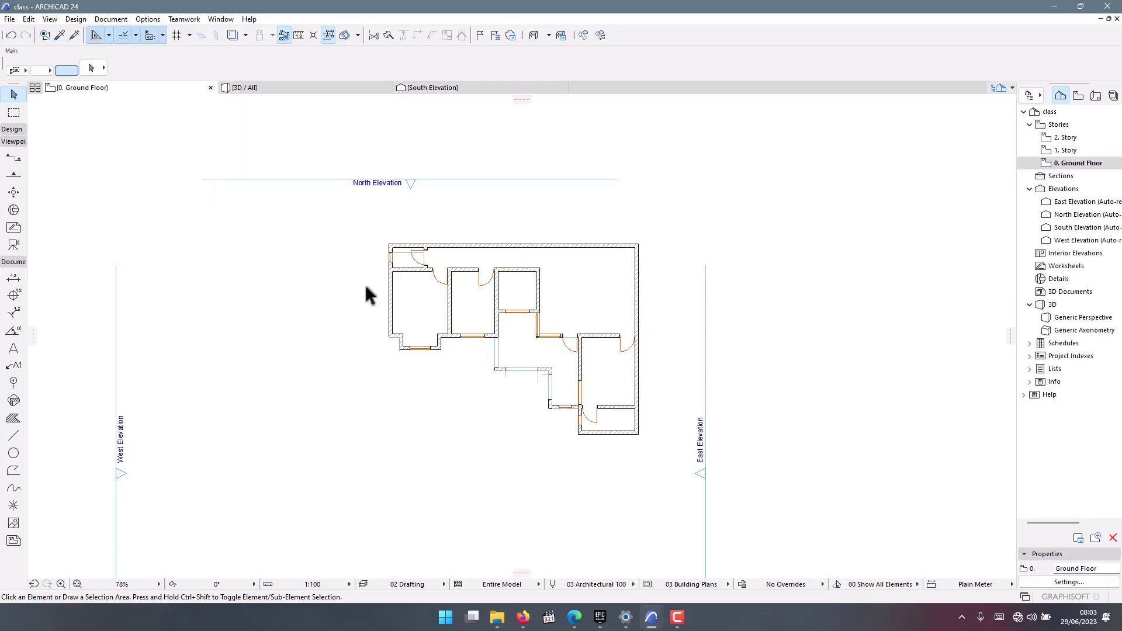
{"action": "scroll", "coordinate": [405, 358], "scroll_direction": "up", "scroll_amount": 5}
{"action": "scroll", "coordinate": [400, 400], "scroll_direction": "up", "scroll_amount": 1}
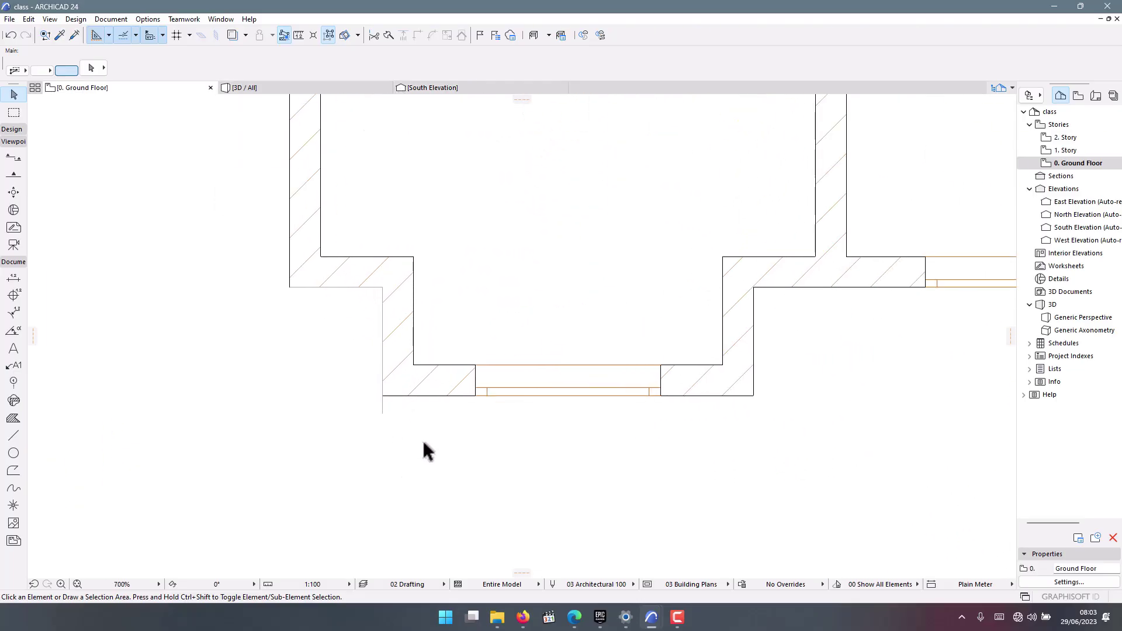
{"action": "scroll", "coordinate": [423, 410], "scroll_direction": "down", "scroll_amount": 3}
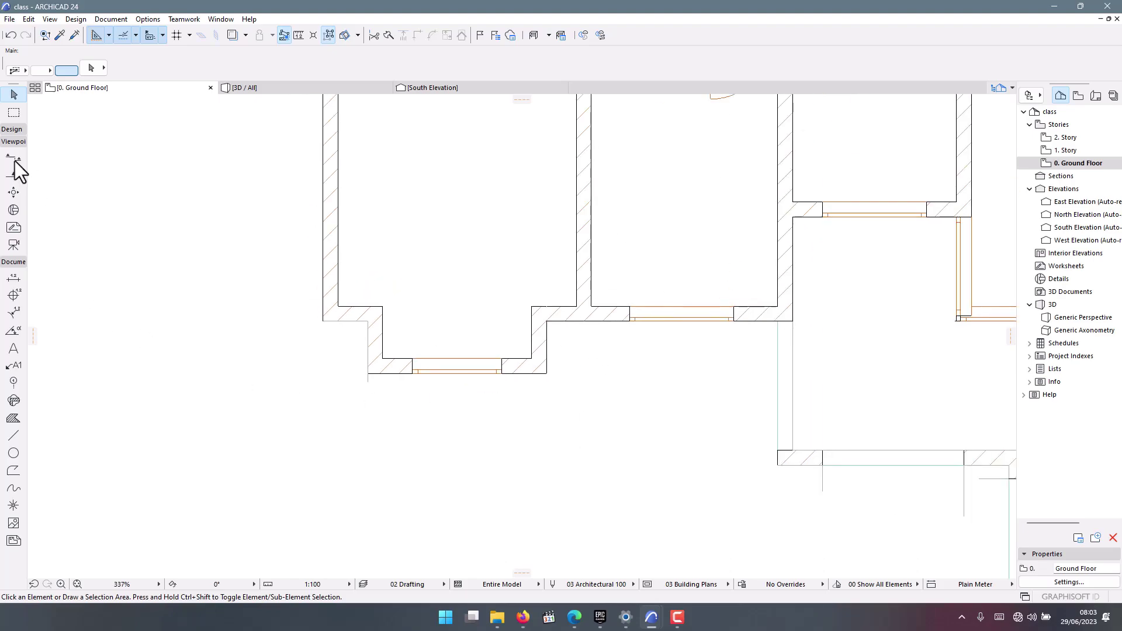
{"action": "left_click", "coordinate": [11, 129]}
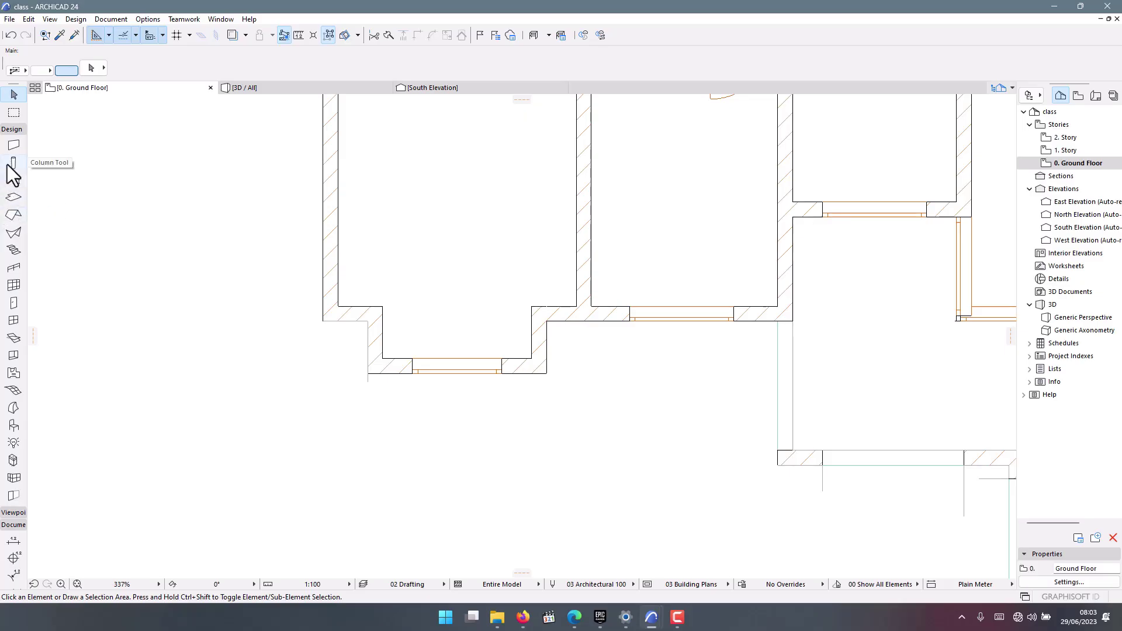
{"action": "left_click", "coordinate": [13, 146]}
{"action": "scroll", "coordinate": [363, 409], "scroll_direction": "up", "scroll_amount": 6}
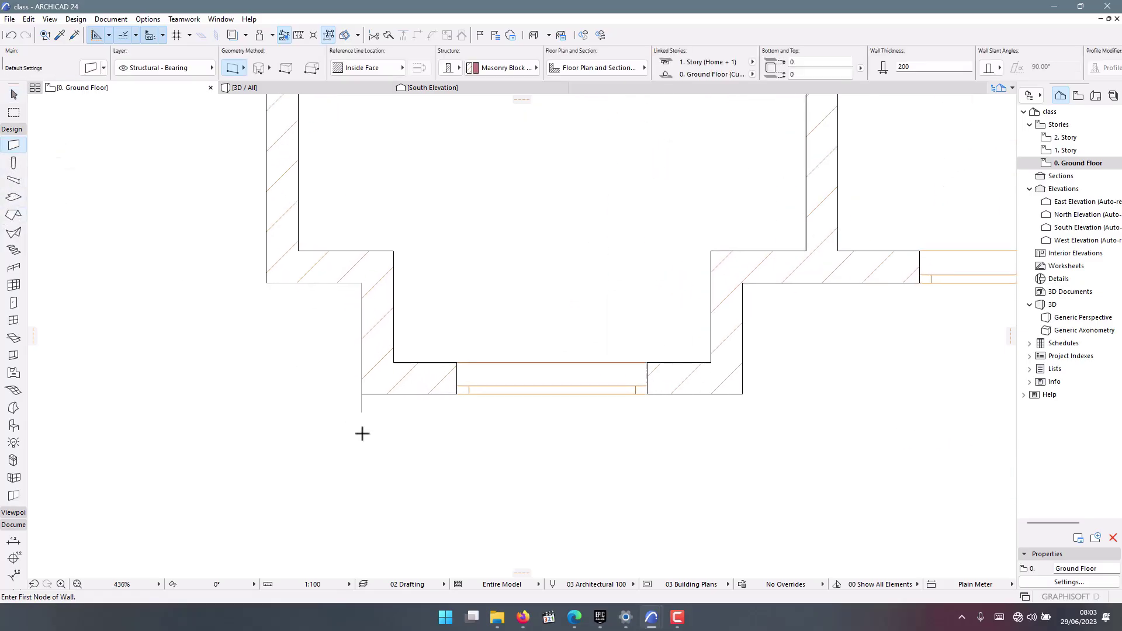
{"action": "left_click", "coordinate": [358, 336]}
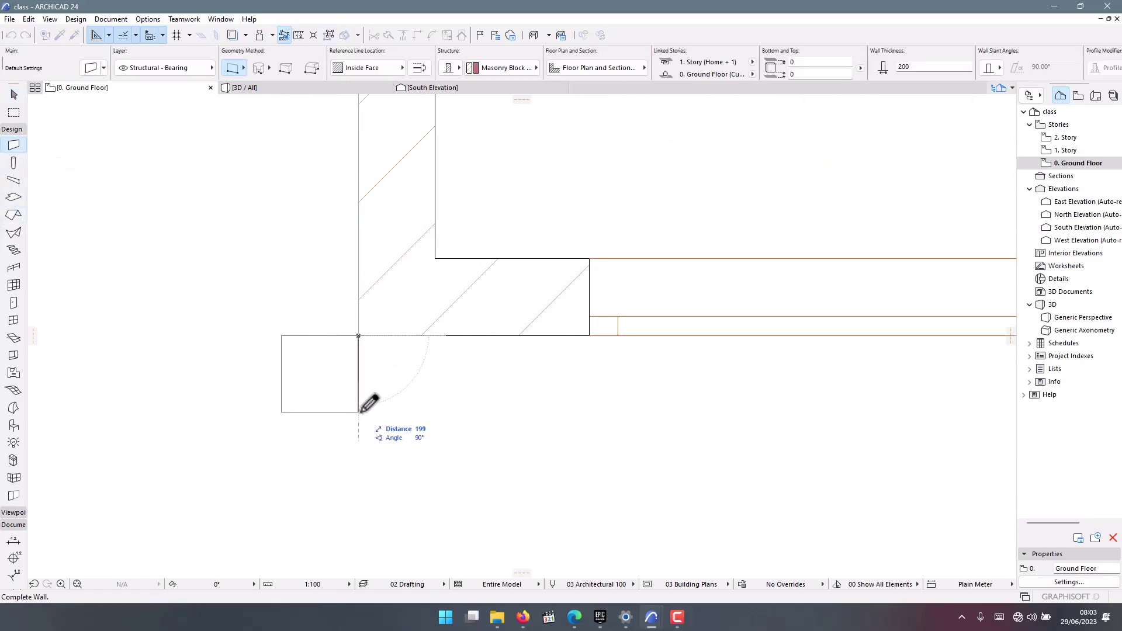
{"action": "scroll", "coordinate": [510, 281], "scroll_direction": "down", "scroll_amount": 3}
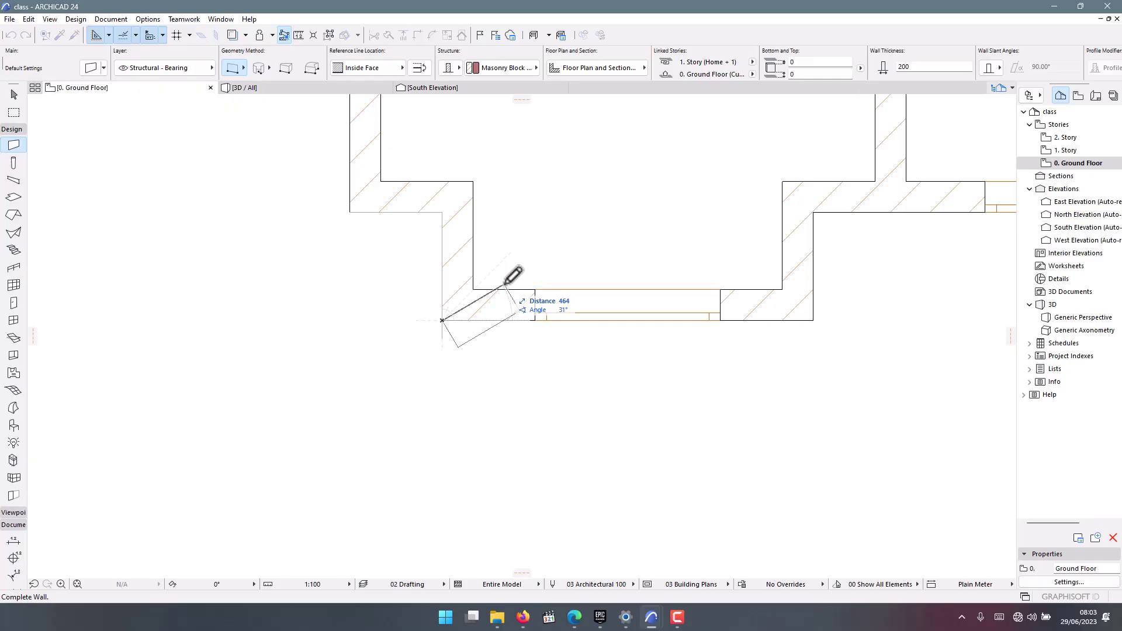
{"action": "scroll", "coordinate": [334, 314], "scroll_direction": "up", "scroll_amount": 3}
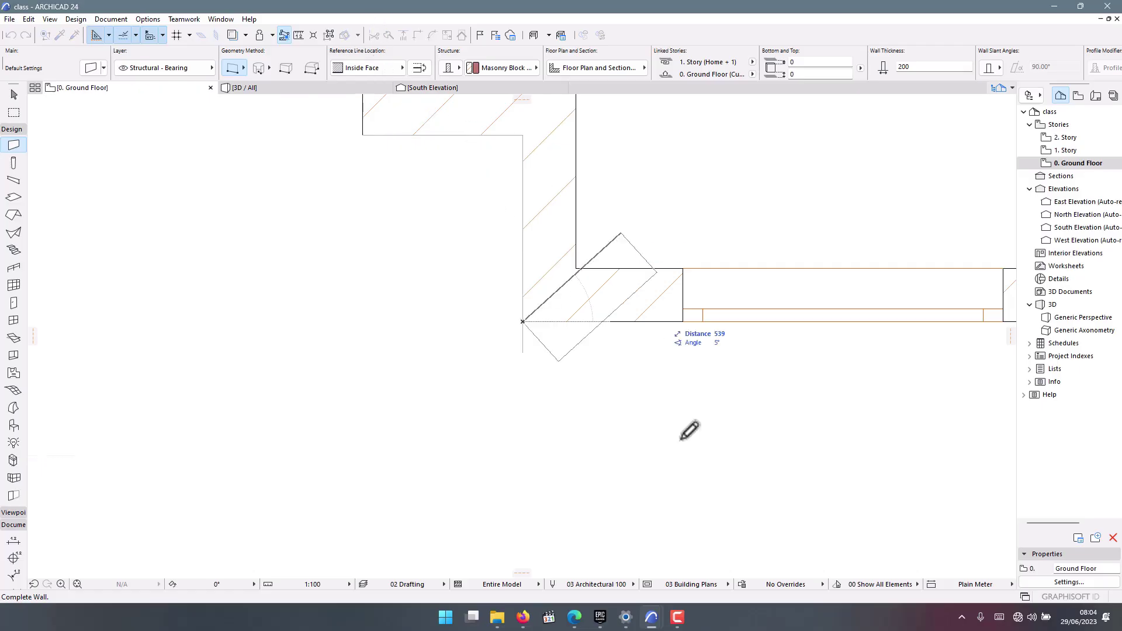
{"action": "left_click", "coordinate": [385, 71]}
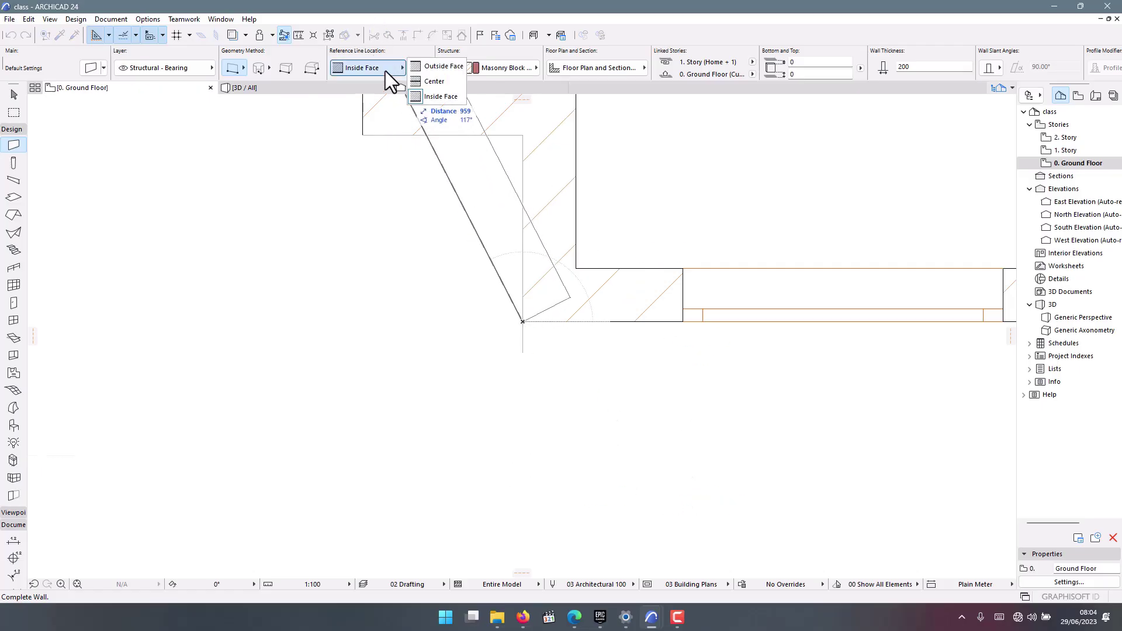
{"action": "left_click", "coordinate": [436, 72]}
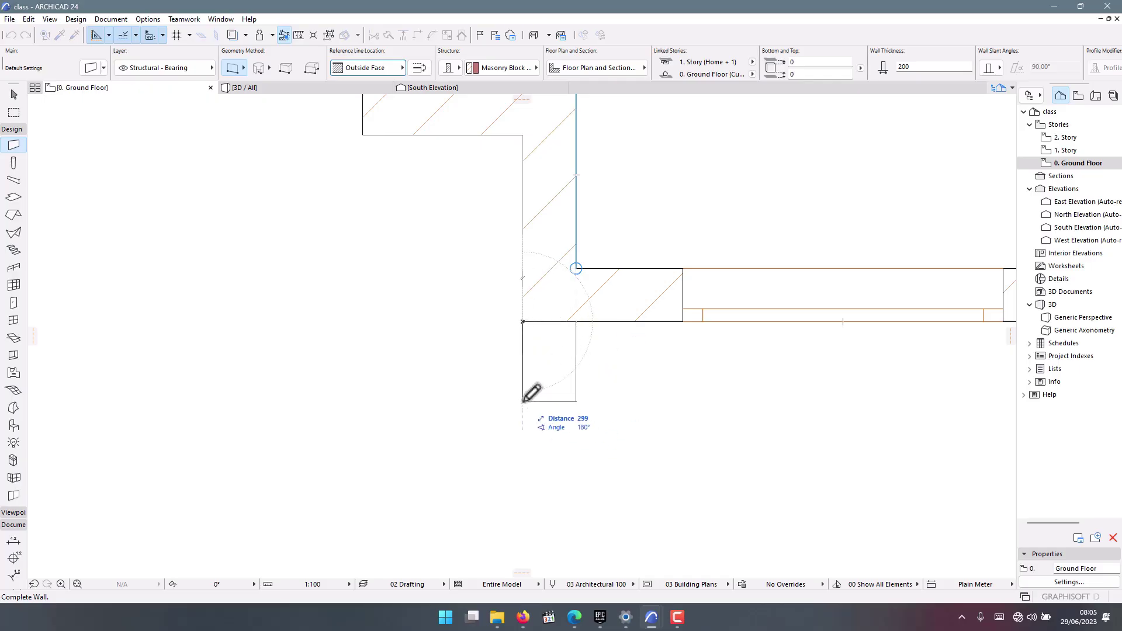
Try to draw a single 300 mm wall segment straight outward from the bay's front corner.
{"action": "type", "text": "3"}
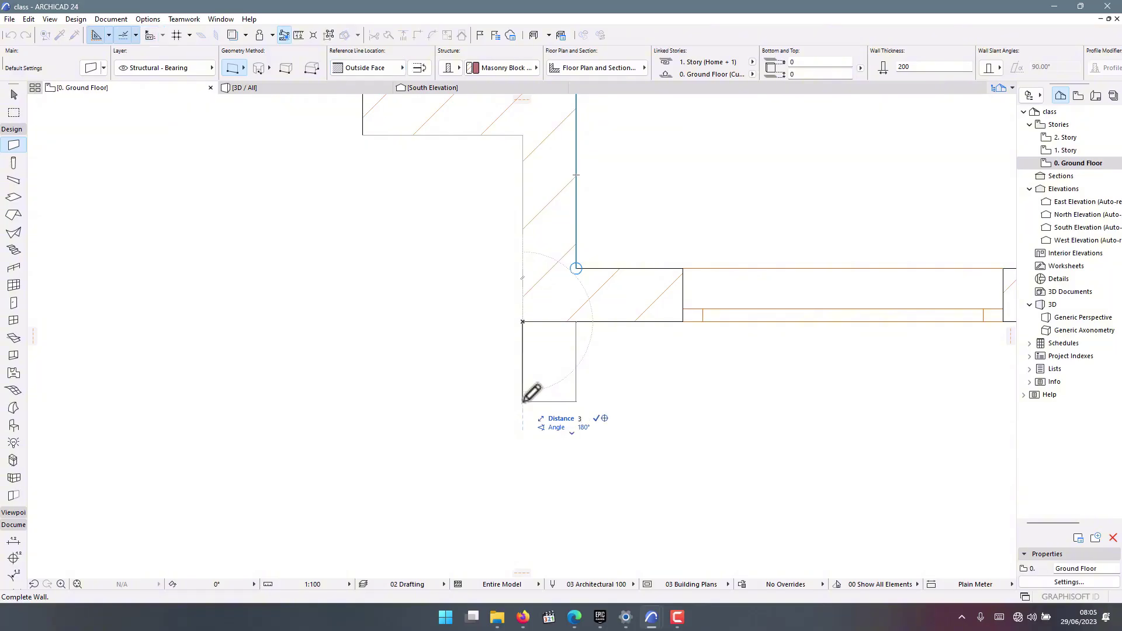
{"action": "type", "text": "00"}
{"action": "key", "text": "Return"}
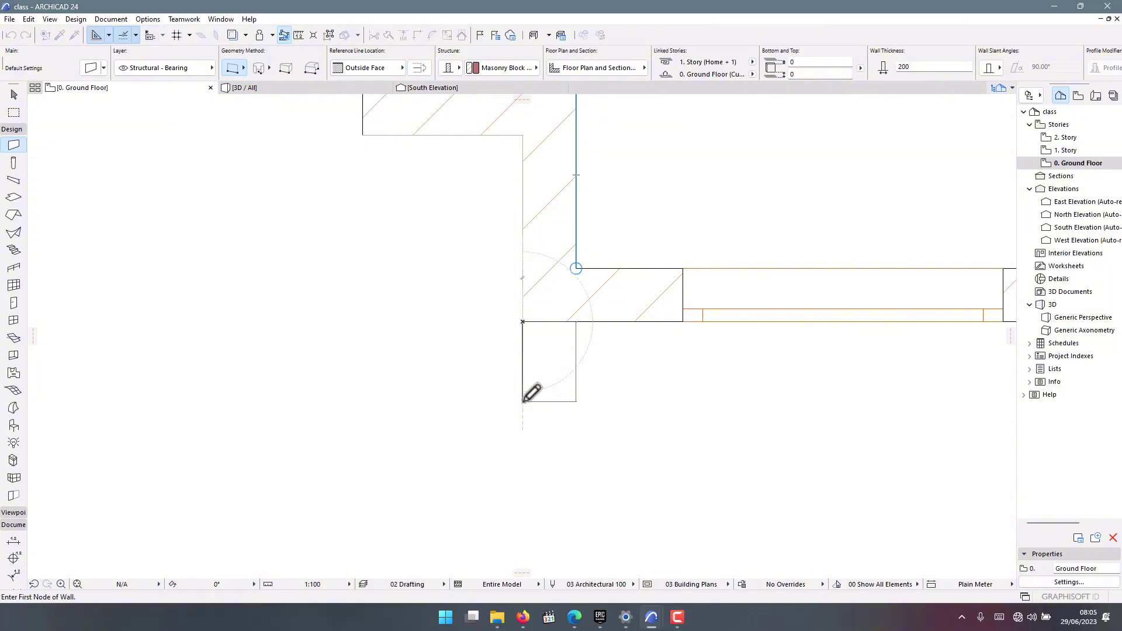
{"action": "key", "text": "ctrl+z"}
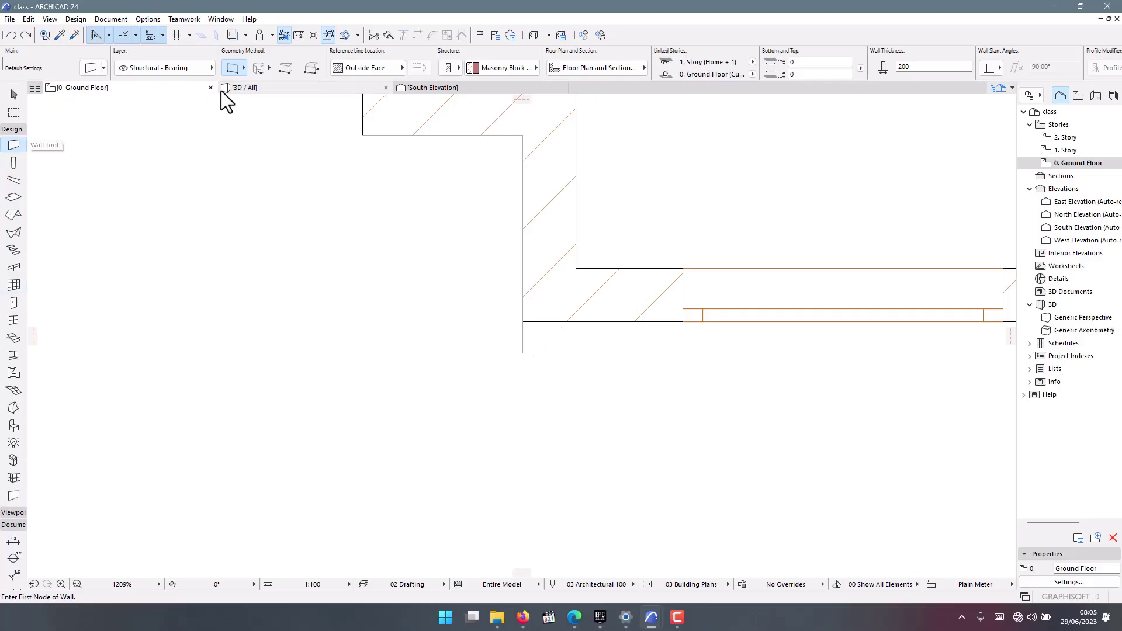
Draw a chained wall from the bay's front corner, 300 mm outward and 500 mm along the front, returning to the bay wall beside the window.
{"action": "left_click", "coordinate": [244, 68]}
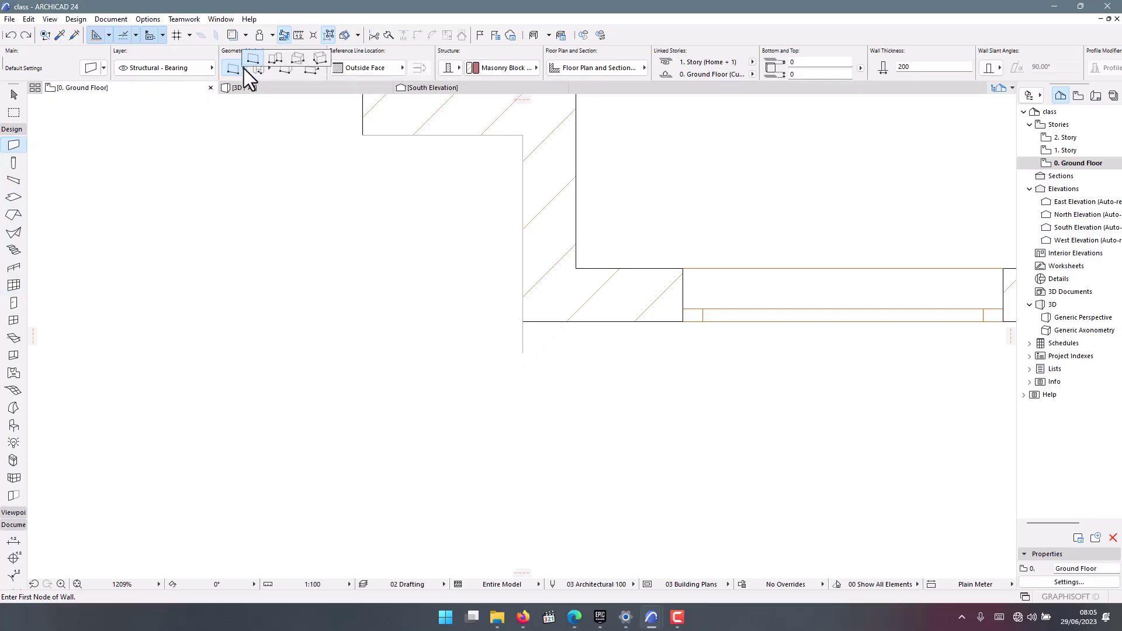
{"action": "left_click", "coordinate": [274, 58]}
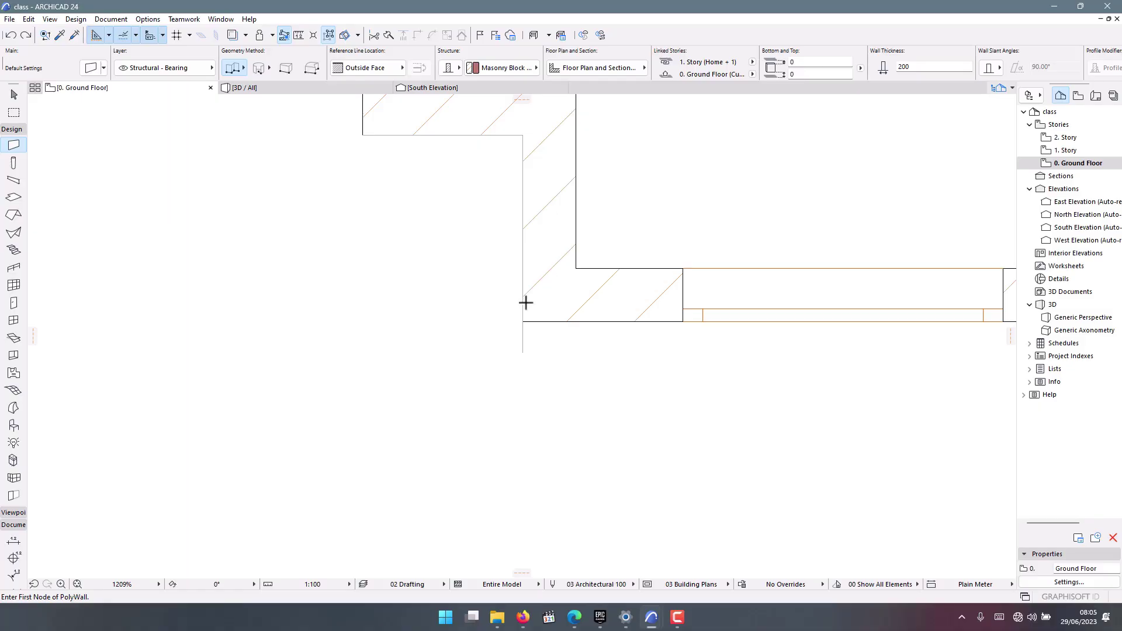
{"action": "left_click", "coordinate": [523, 321]}
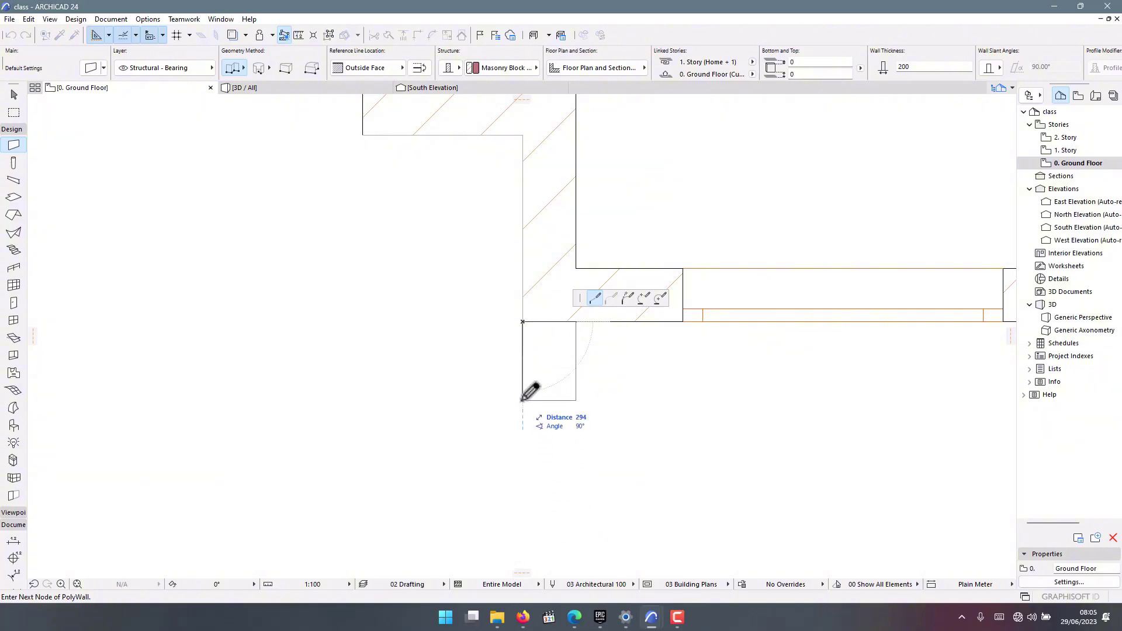
{"action": "type", "text": "300"}
{"action": "key", "text": "Return"}
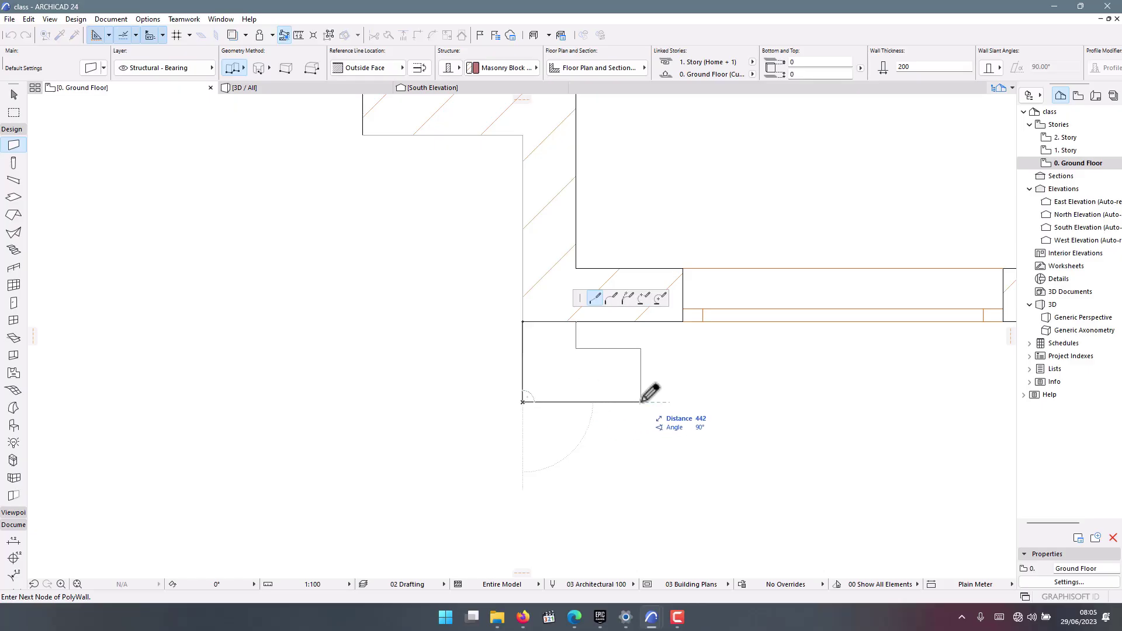
{"action": "type", "text": "500"}
{"action": "key", "text": "Return"}
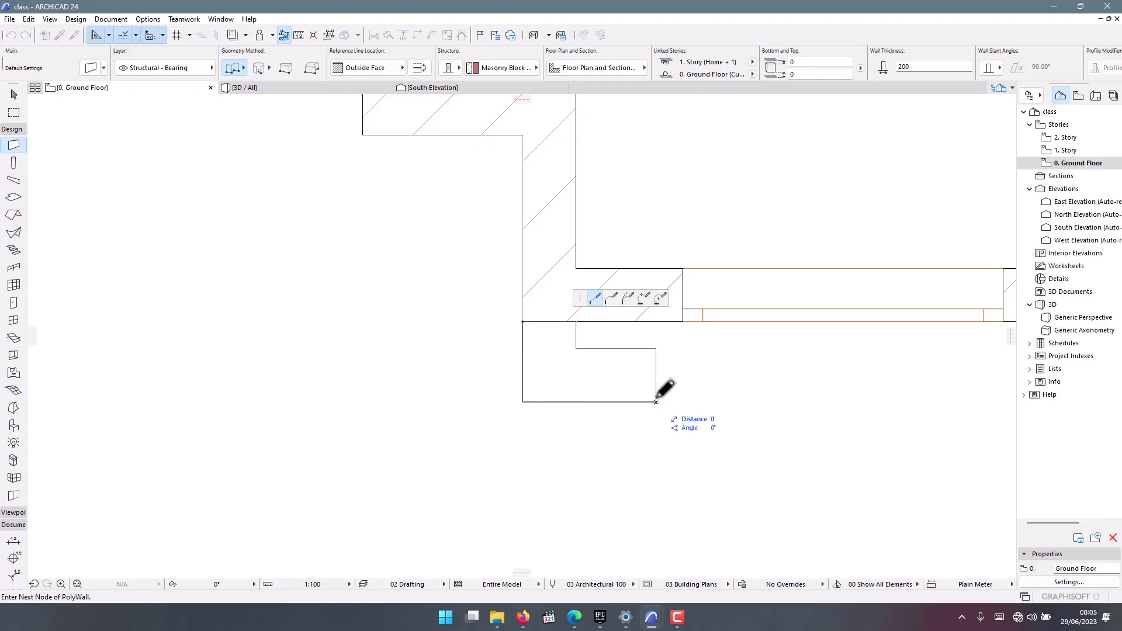
{"action": "double_click", "coordinate": [660, 316]}
{"action": "scroll", "coordinate": [533, 381], "scroll_direction": "down", "scroll_amount": 3}
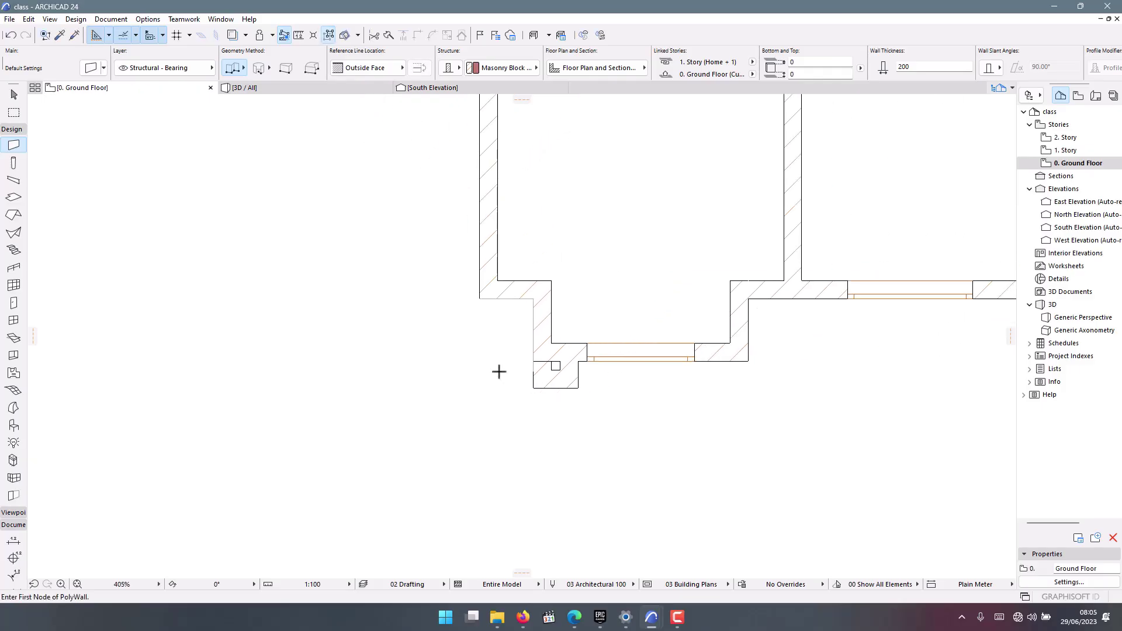
{"action": "scroll", "coordinate": [538, 373], "scroll_direction": "up", "scroll_amount": 1}
{"action": "scroll", "coordinate": [594, 350], "scroll_direction": "up", "scroll_amount": 2}
{"action": "key", "text": "Escape"}
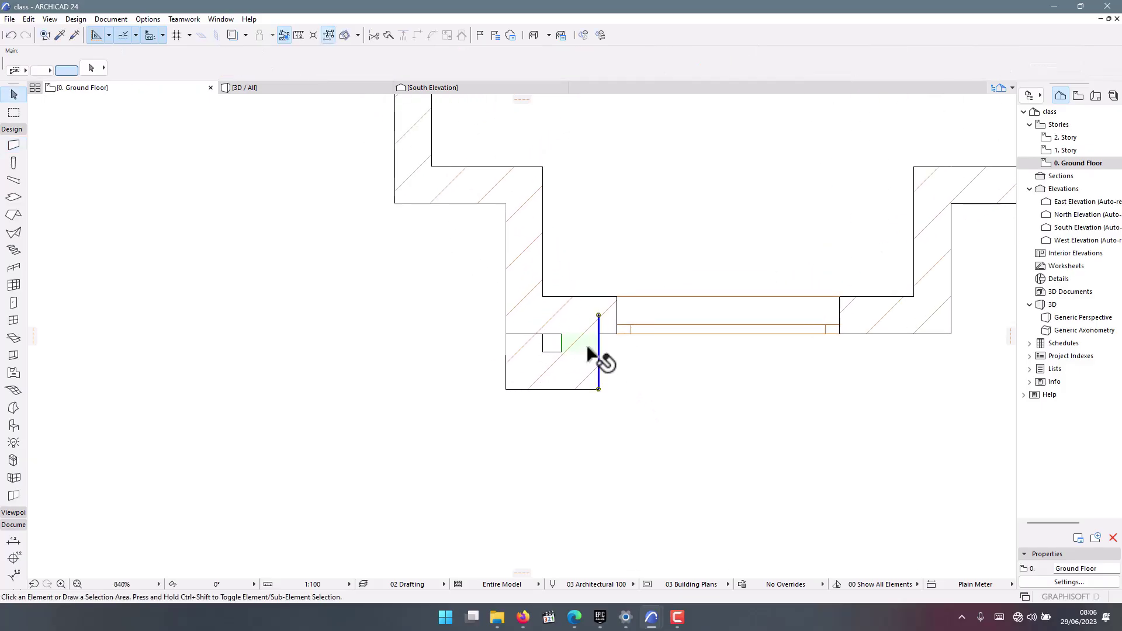
Enable group selection for the three new pier walls and set their top offset from 1. Story to -800 mm.
{"action": "left_click", "coordinate": [588, 347]}
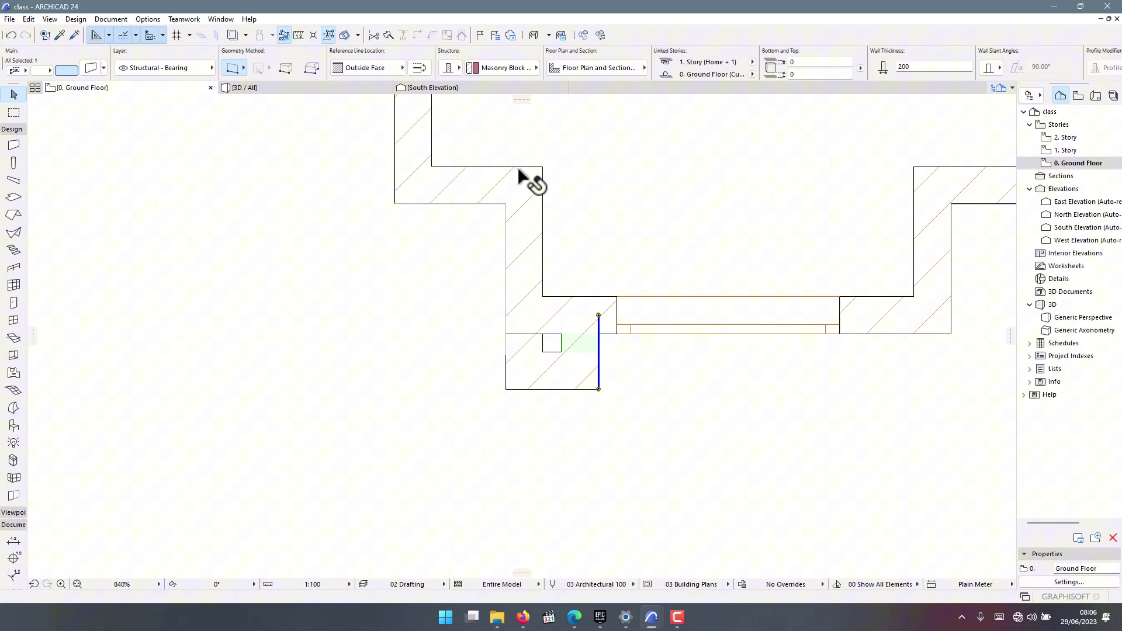
{"action": "left_click", "coordinate": [330, 33]}
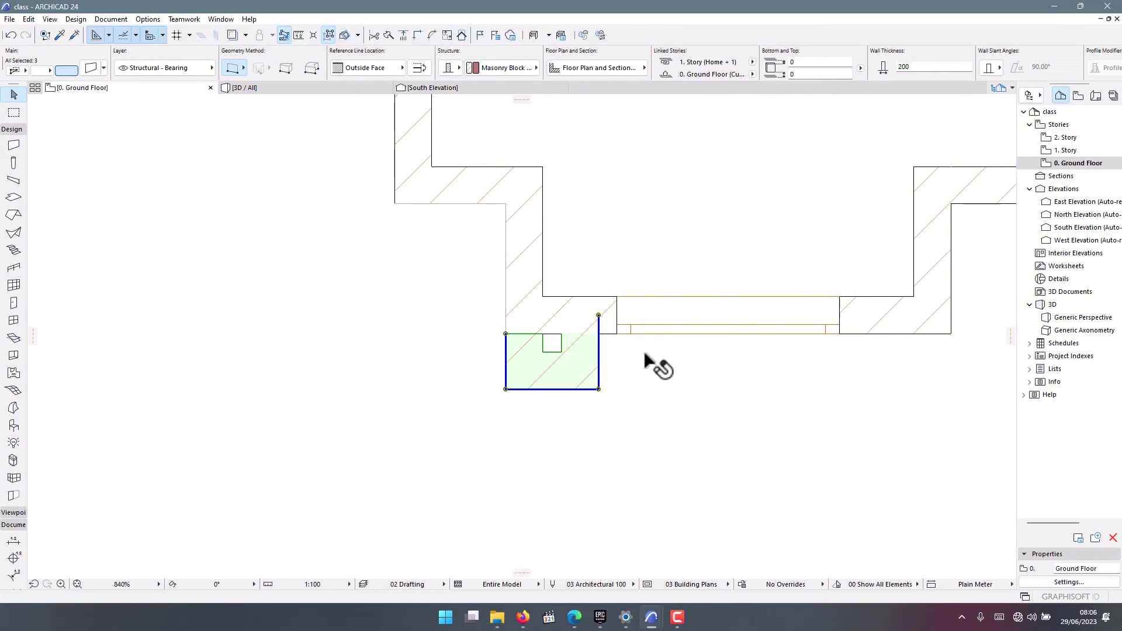
{"action": "double_click", "coordinate": [533, 361]}
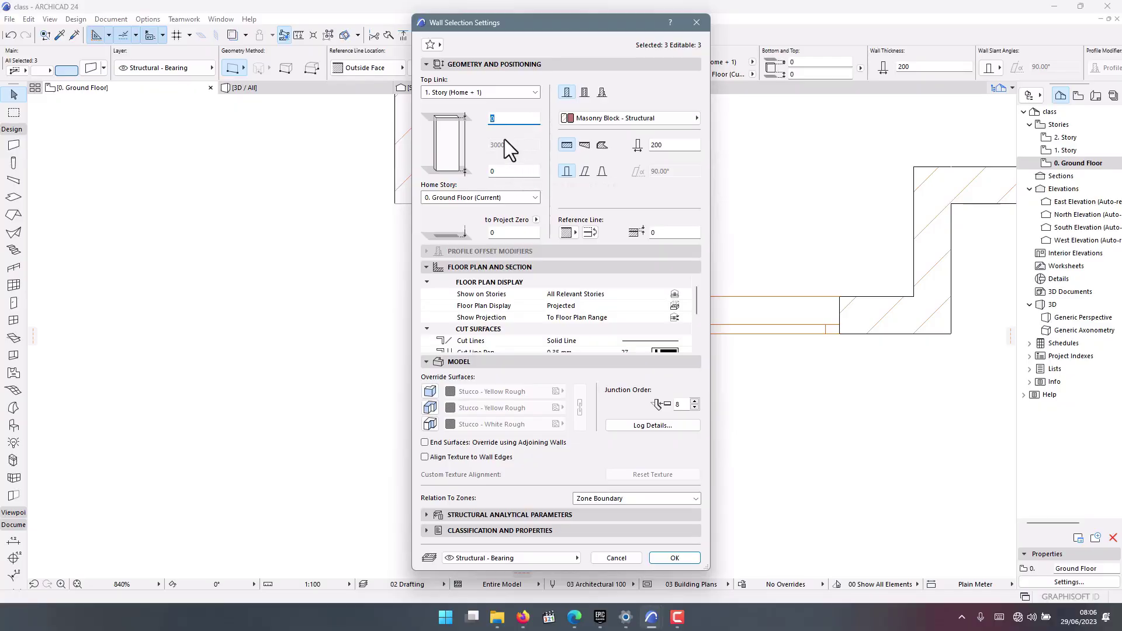
{"action": "type", "text": "-6"}
{"action": "left_click", "coordinate": [655, 558]}
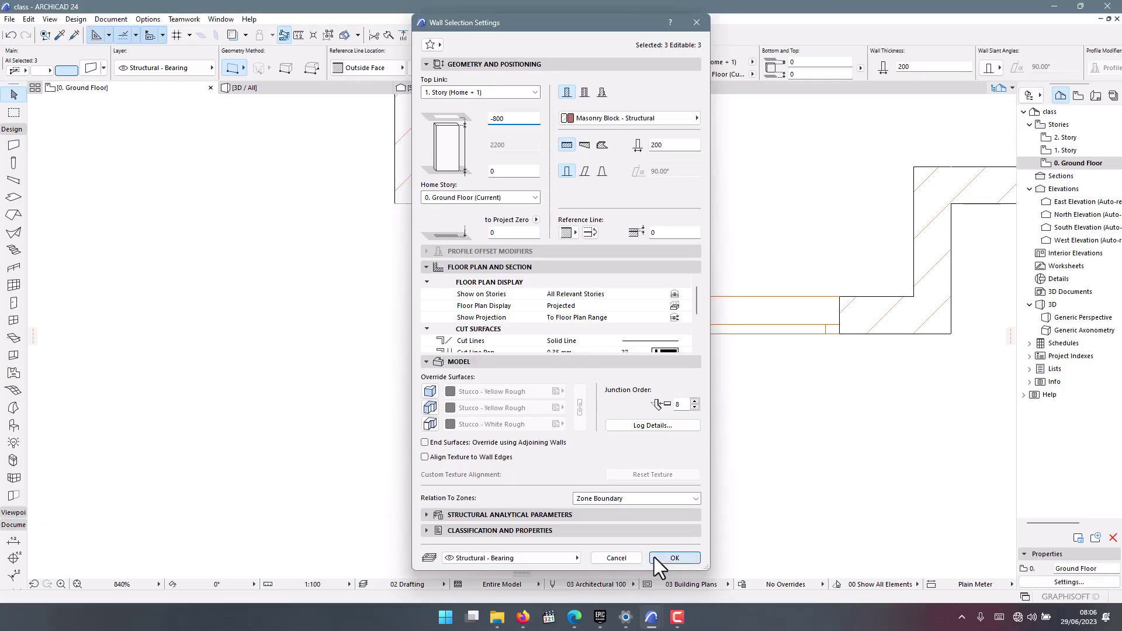
Examine in the 3D view how the new pier's top and base meet the bay wall and the window frame.
{"action": "left_click", "coordinate": [328, 89]}
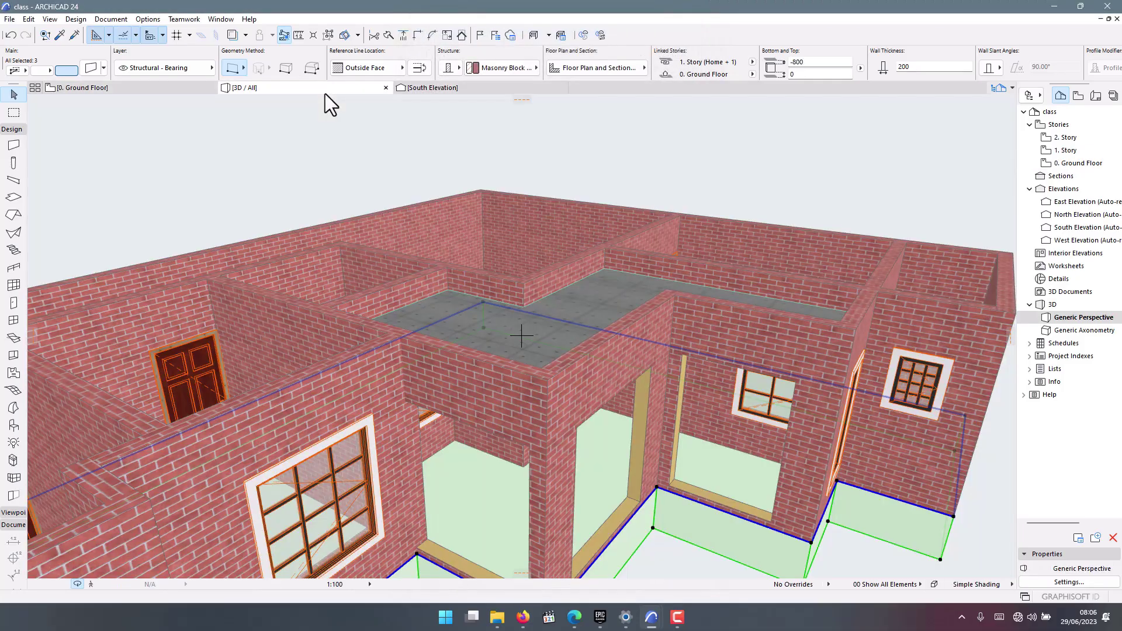
{"action": "left_click", "coordinate": [416, 296]}
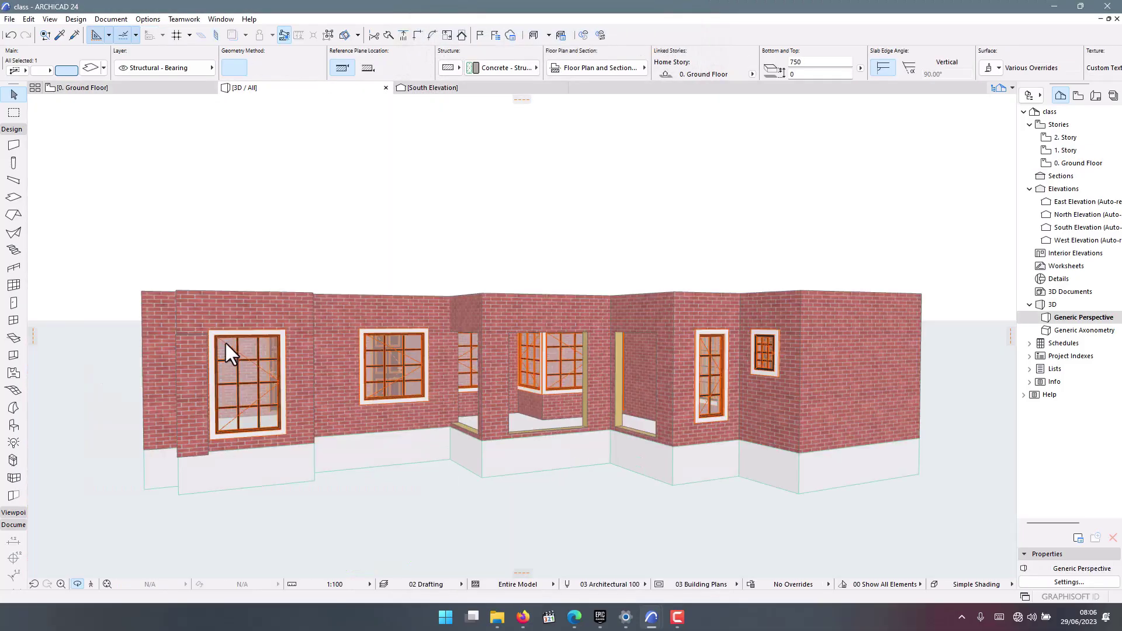
{"action": "left_click_drag", "start_coordinate": [158, 314], "coordinate": [250, 312]}
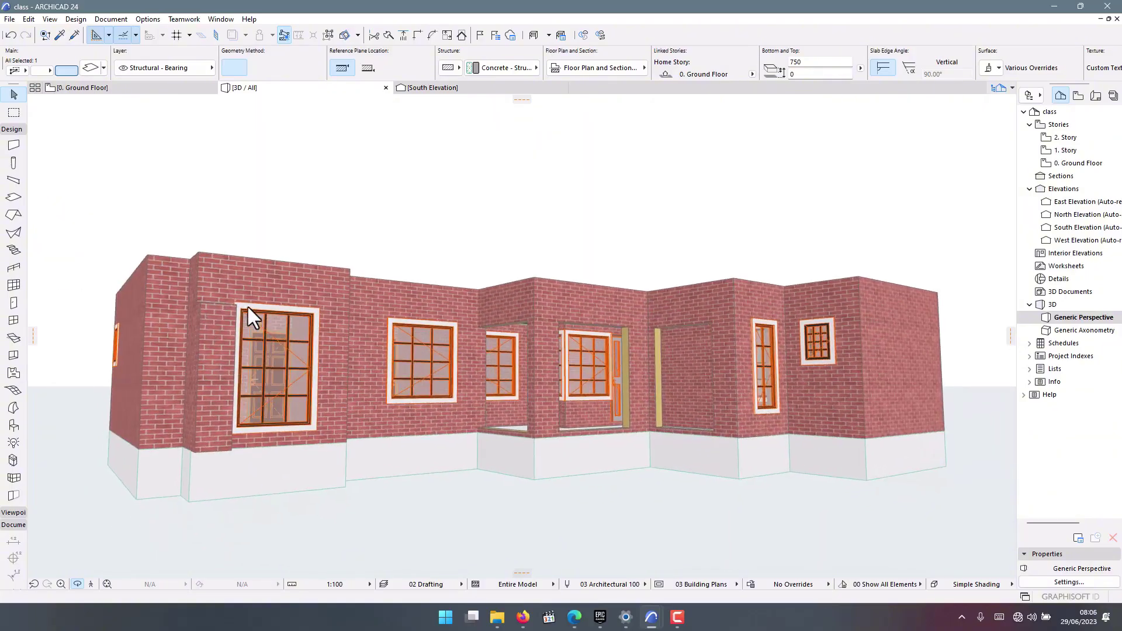
{"action": "scroll", "coordinate": [250, 310], "scroll_direction": "up", "scroll_amount": 3}
{"action": "left_click_drag", "start_coordinate": [180, 310], "coordinate": [321, 325]}
{"action": "scroll", "coordinate": [316, 325], "scroll_direction": "up", "scroll_amount": 4}
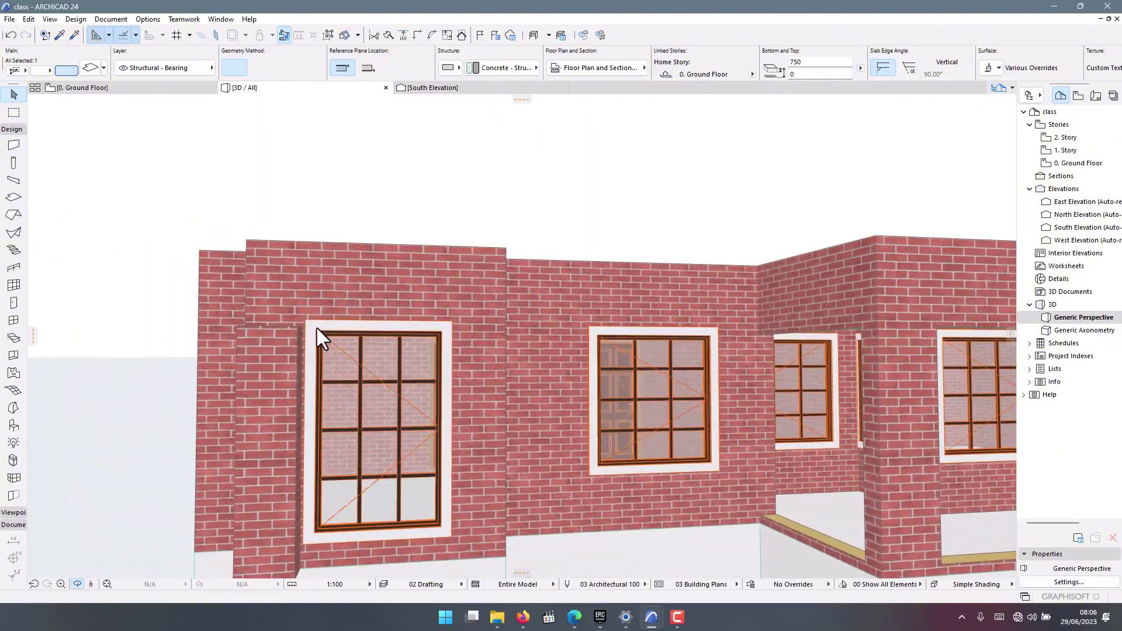
{"action": "scroll", "coordinate": [421, 236], "scroll_direction": "down", "scroll_amount": 3}
{"action": "left_click_drag", "start_coordinate": [421, 236], "coordinate": [335, 293]}
{"action": "scroll", "coordinate": [456, 468], "scroll_direction": "up", "scroll_amount": 2}
{"action": "scroll", "coordinate": [526, 456], "scroll_direction": "up", "scroll_amount": 2}
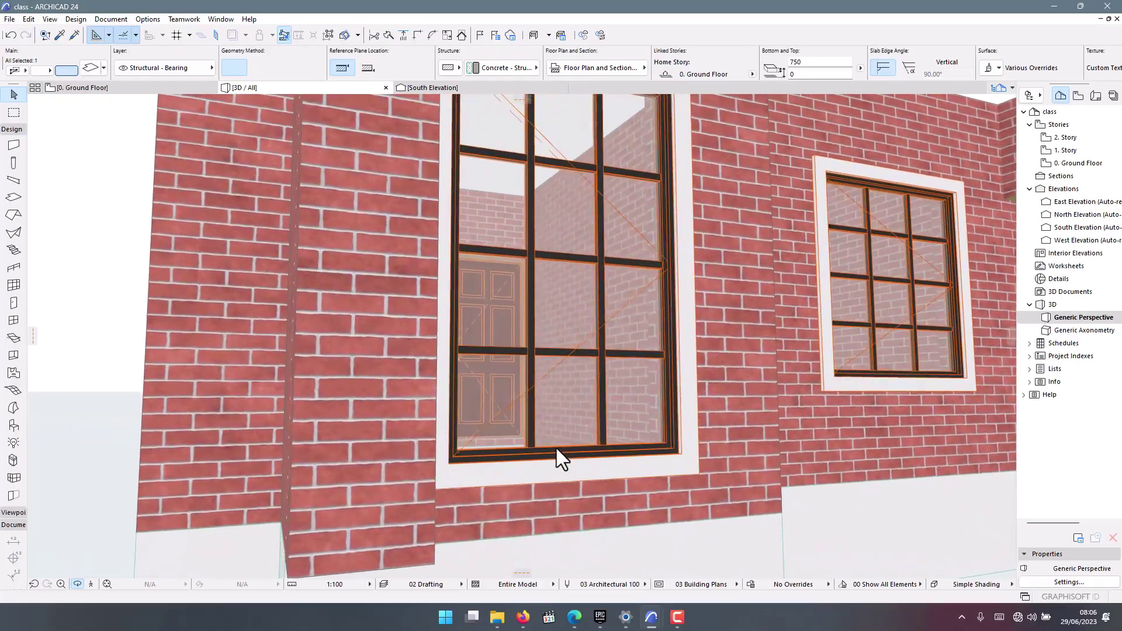
{"action": "left_click_drag", "start_coordinate": [559, 459], "coordinate": [349, 327]}
{"action": "scroll", "coordinate": [356, 292], "scroll_direction": "down", "scroll_amount": 3}
{"action": "left_click_drag", "start_coordinate": [366, 258], "coordinate": [374, 216]}
{"action": "scroll", "coordinate": [349, 243], "scroll_direction": "up", "scroll_amount": 2}
{"action": "scroll", "coordinate": [349, 243], "scroll_direction": "up", "scroll_amount": 2}
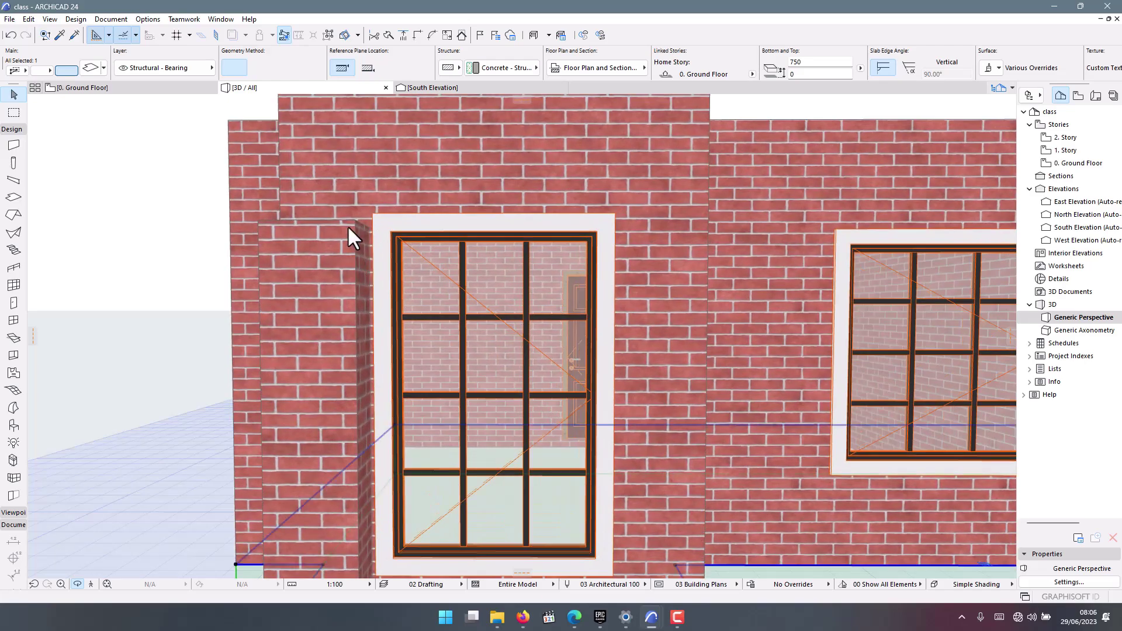
Set the top offset of the three pier walls beside the bay window to -750 mm.
{"action": "left_click", "coordinate": [349, 227]}
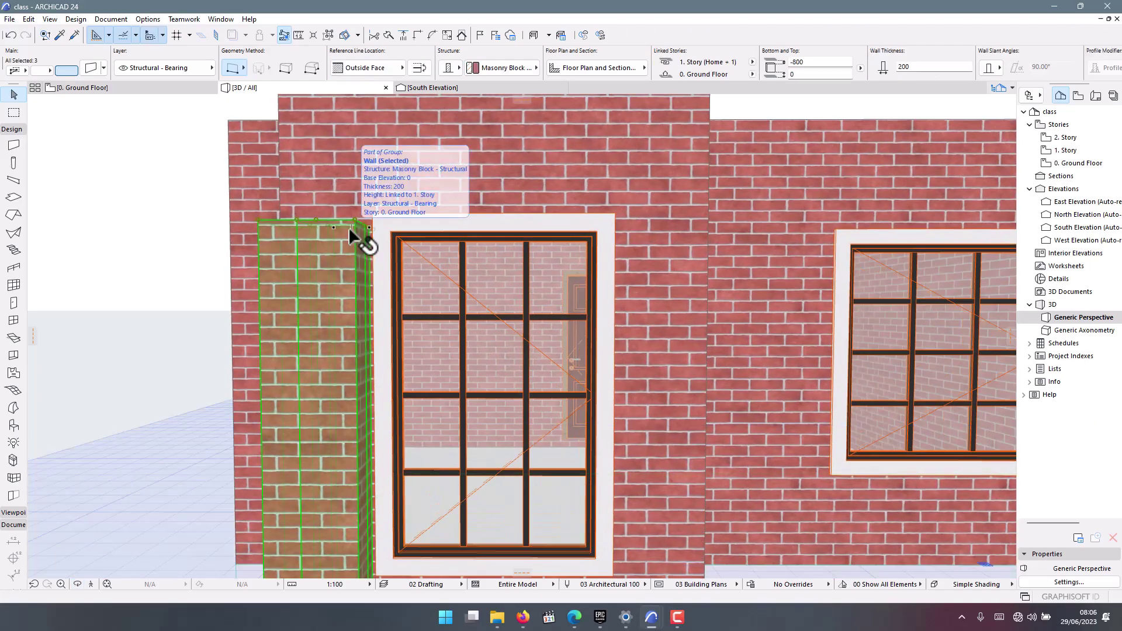
{"action": "double_click", "coordinate": [348, 227]}
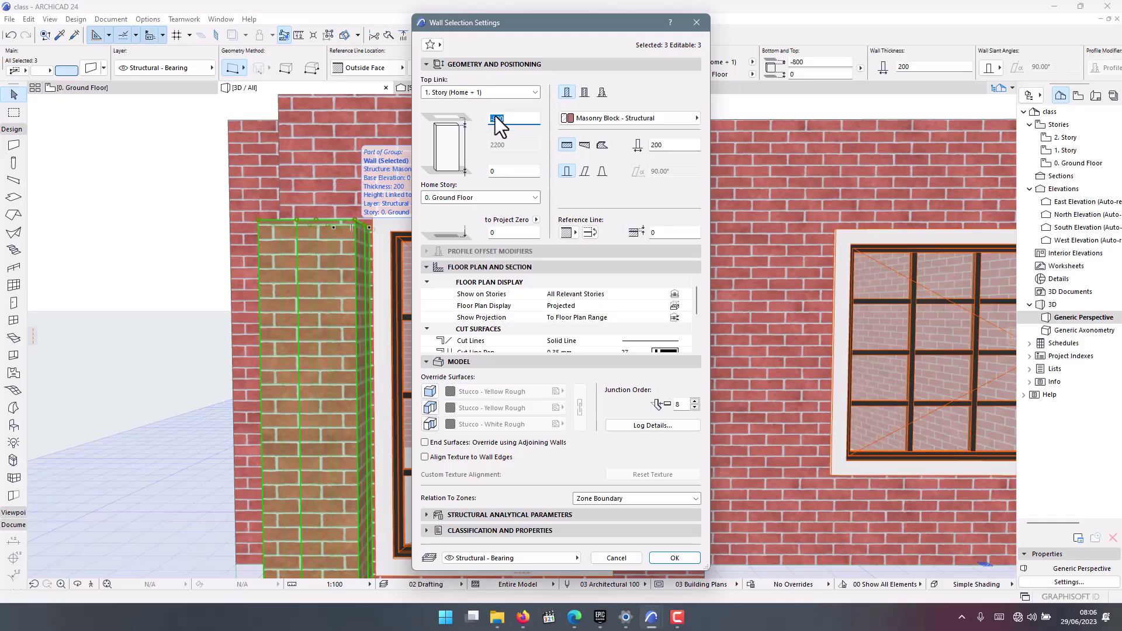
{"action": "left_click_drag", "start_coordinate": [504, 119], "coordinate": [497, 120]}
{"action": "left_click_drag", "start_coordinate": [498, 120], "coordinate": [496, 115]}
{"action": "left_click", "coordinate": [666, 559]}
Set the top offset of the three pier walls beside the bay window to -725 mm.
{"action": "scroll", "coordinate": [360, 213], "scroll_direction": "up", "scroll_amount": 2}
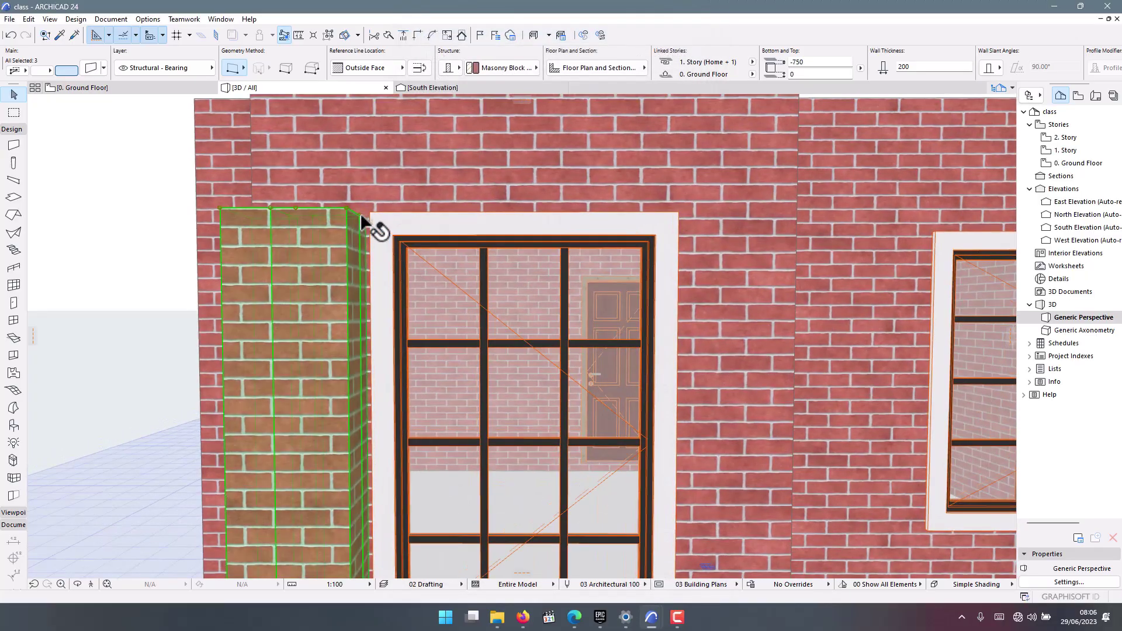
{"action": "double_click", "coordinate": [362, 223]}
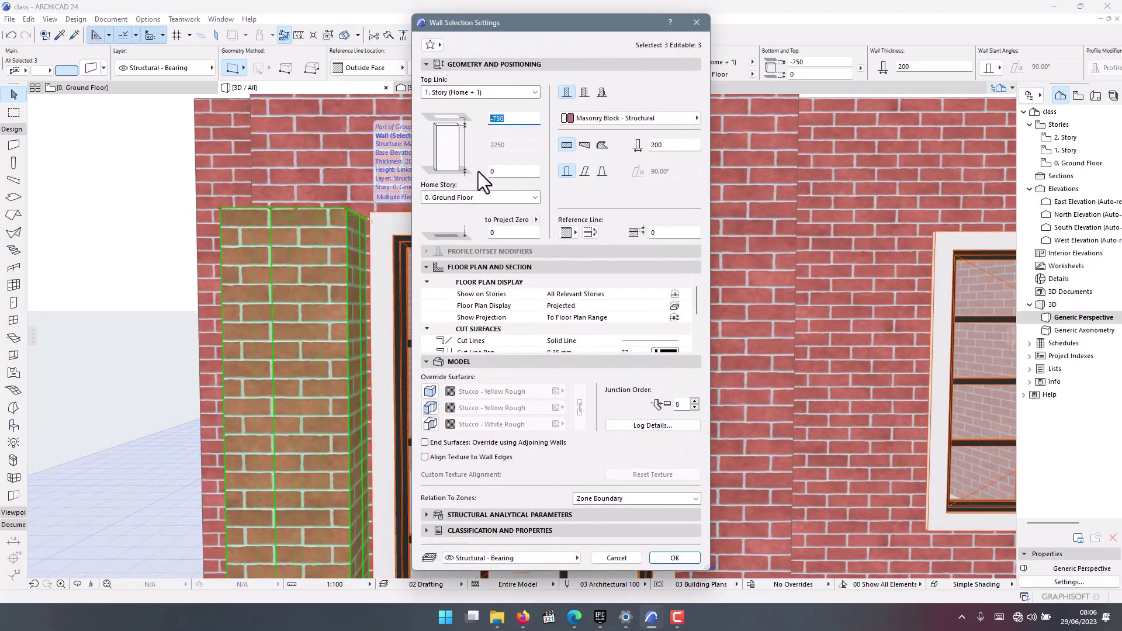
{"action": "left_click_drag", "start_coordinate": [506, 122], "coordinate": [499, 117]}
{"action": "type", "text": "25"}
{"action": "left_click", "coordinate": [657, 557]}
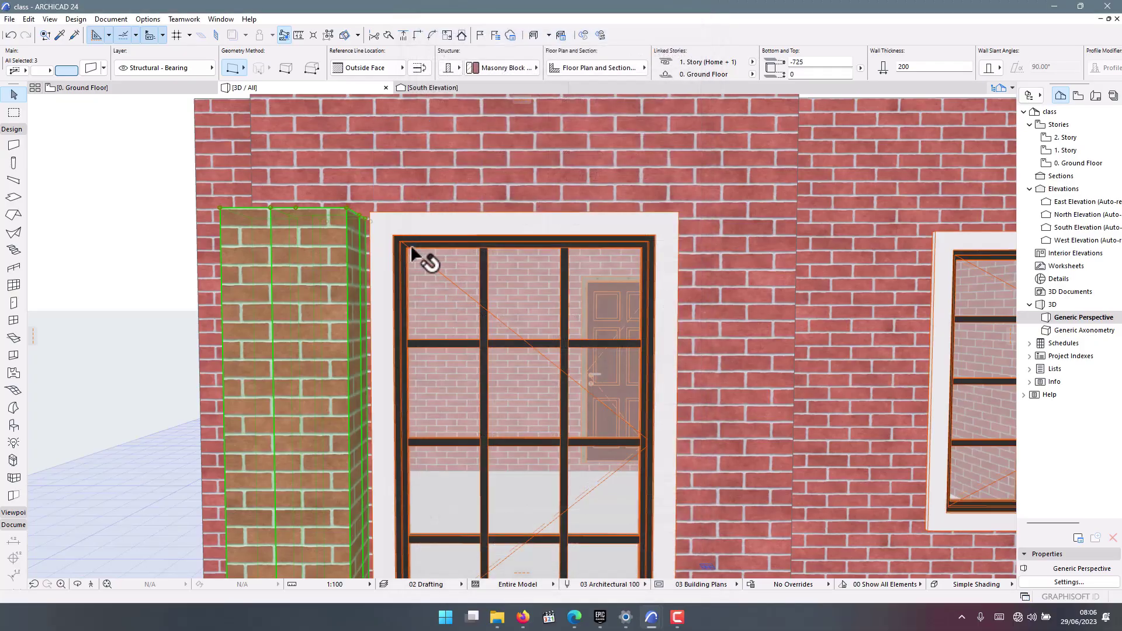
{"action": "scroll", "coordinate": [384, 222], "scroll_direction": "up", "scroll_amount": 3}
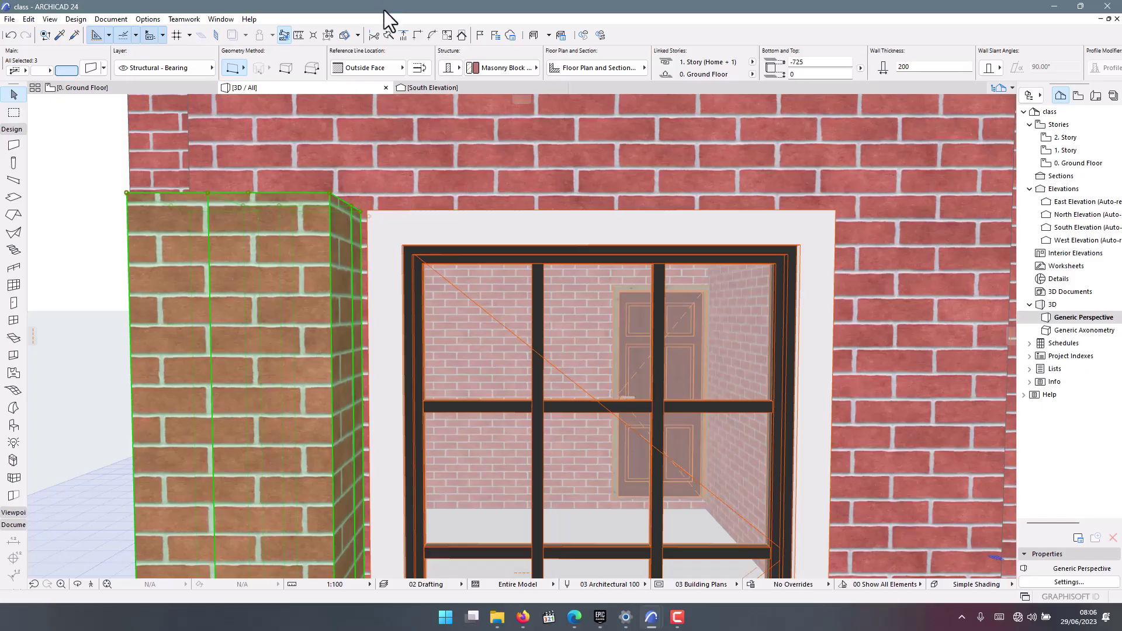
Create a new surface named Paint - Glossy White C 04 by duplicating Paint - Glossy White C 03.
{"action": "left_click", "coordinate": [147, 19]}
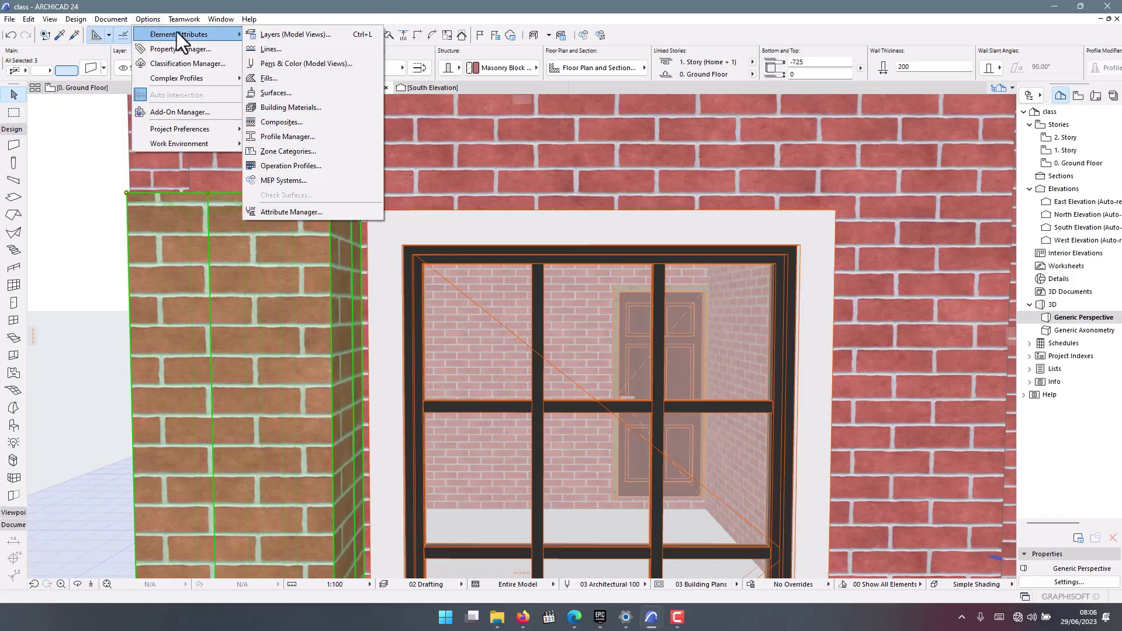
{"action": "mouse_move", "coordinate": [151, 21]}
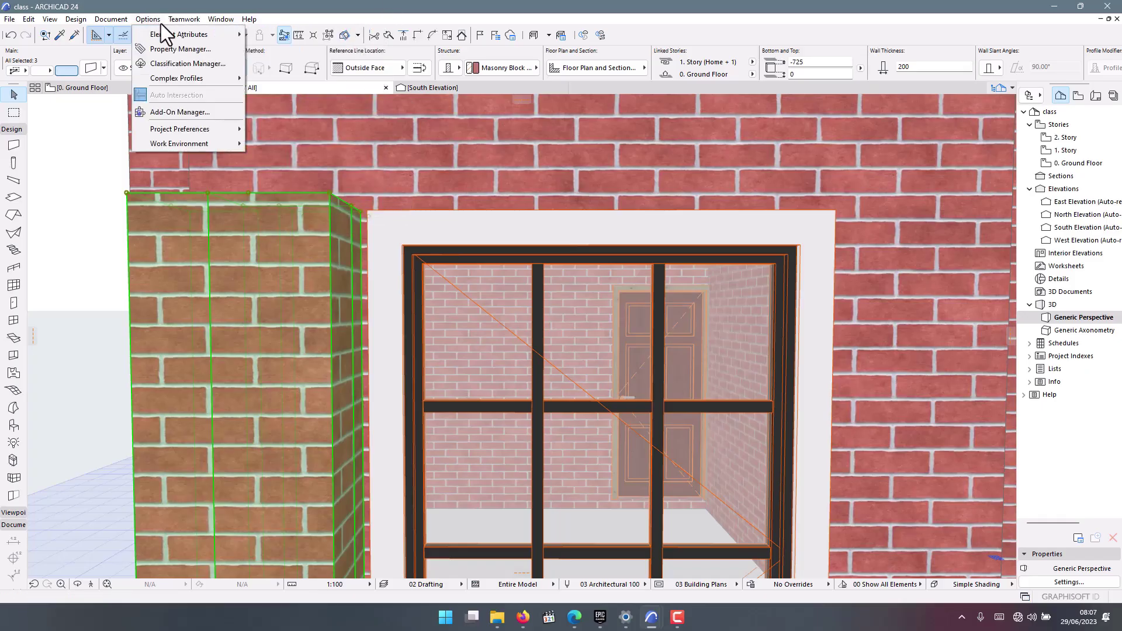
{"action": "left_click", "coordinate": [301, 92]}
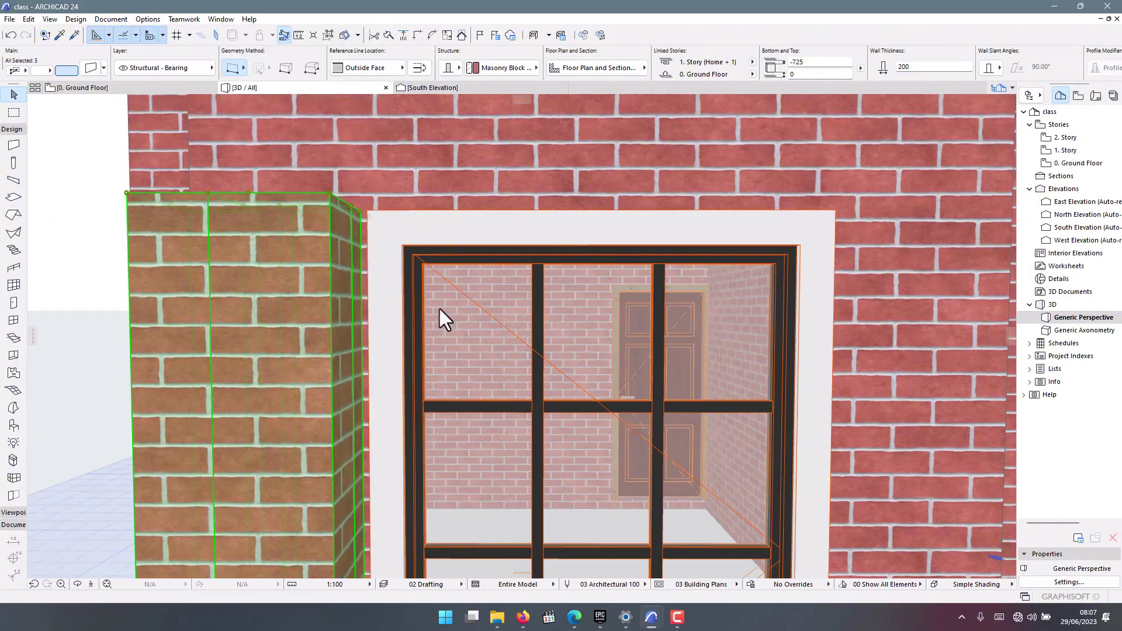
{"action": "left_click", "coordinate": [549, 47]}
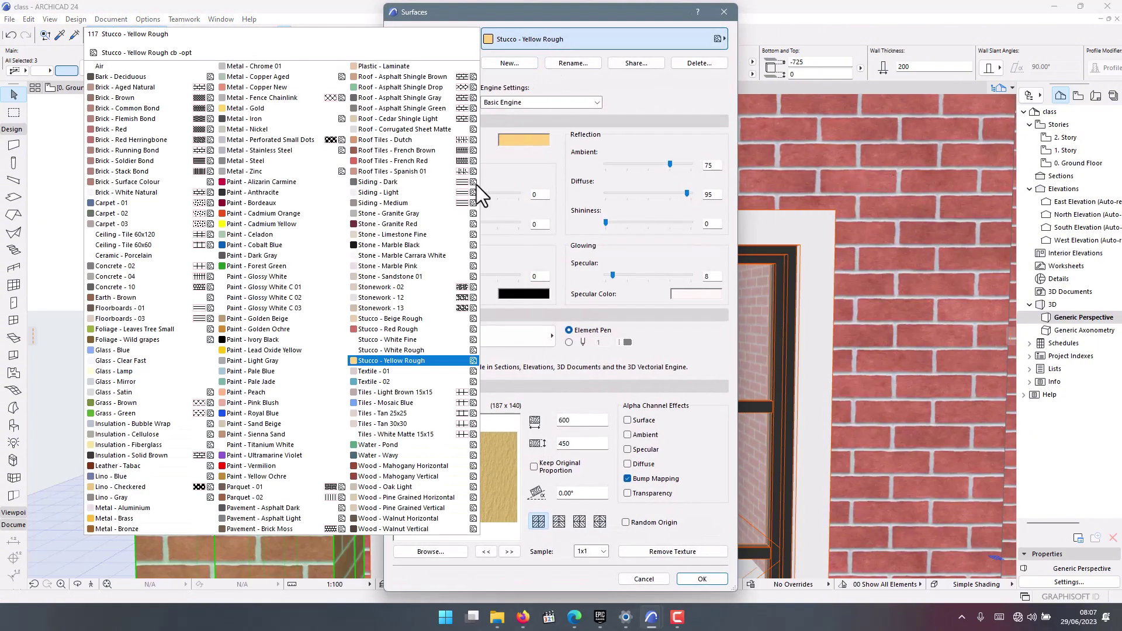
{"action": "left_click", "coordinate": [303, 309]}
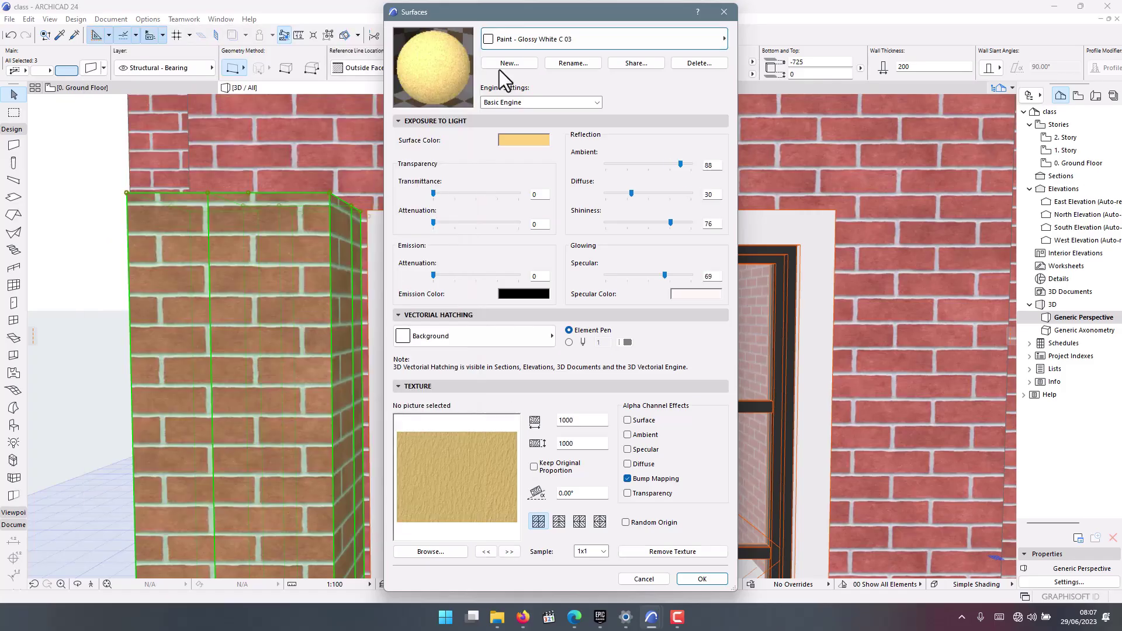
{"action": "left_click", "coordinate": [502, 64]}
{"action": "left_click_drag", "start_coordinate": [604, 184], "coordinate": [577, 184]}
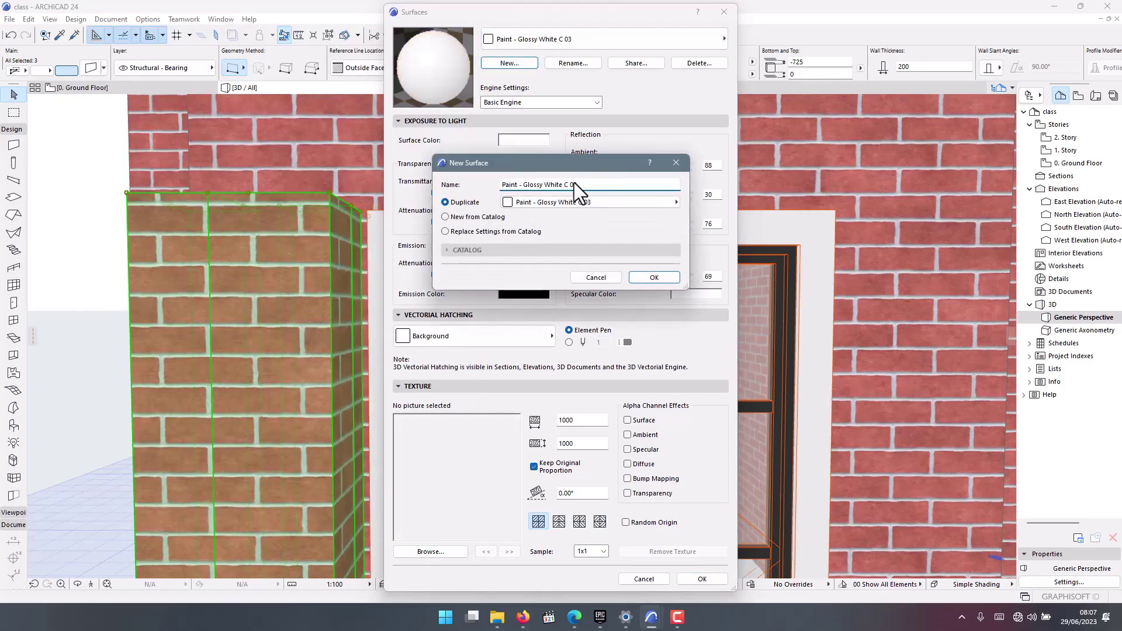
{"action": "type", "text": "04"}
{"action": "left_click", "coordinate": [675, 277]}
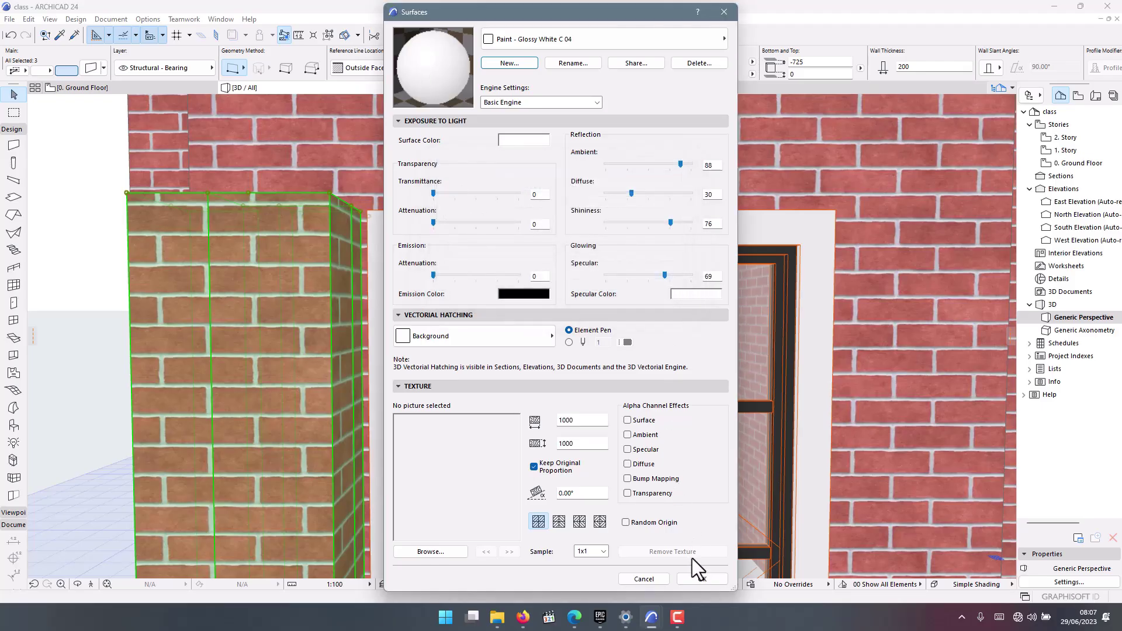
{"action": "left_click", "coordinate": [695, 577]}
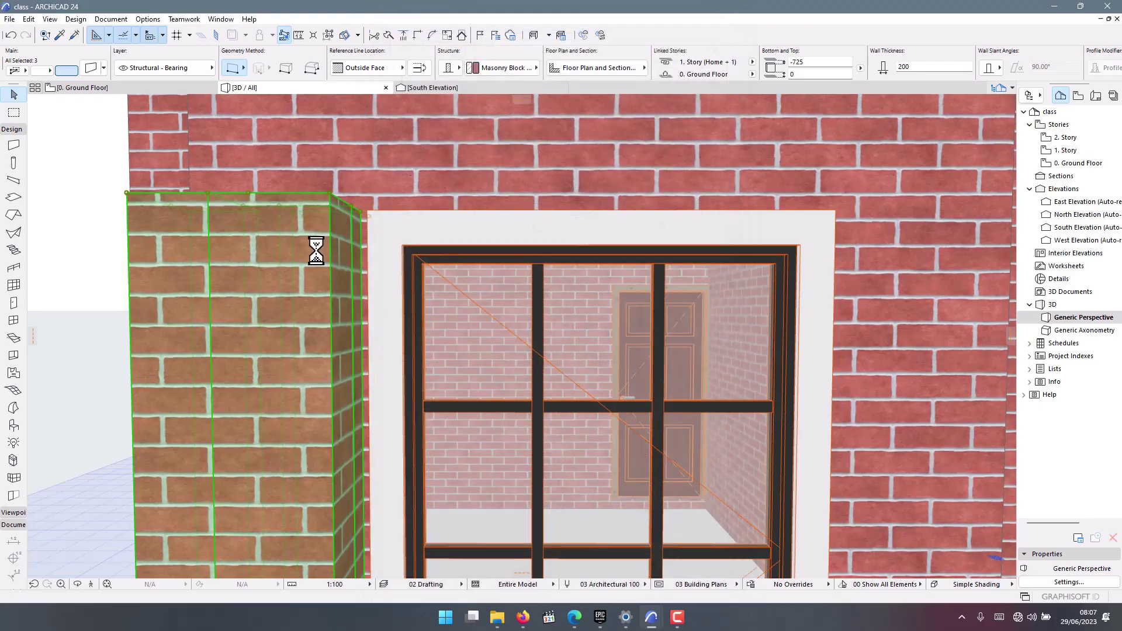
Override all three surfaces of the selected pier walls with Paint - Glossy White C 04, linking them together.
{"action": "double_click", "coordinate": [315, 251]}
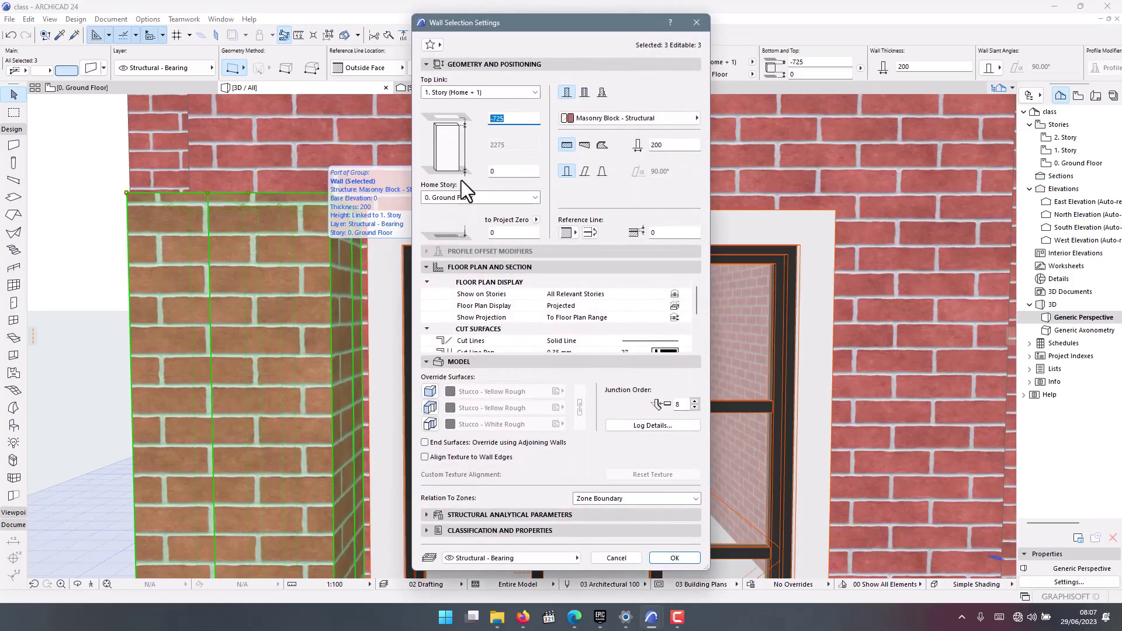
{"action": "left_click", "coordinate": [430, 391]}
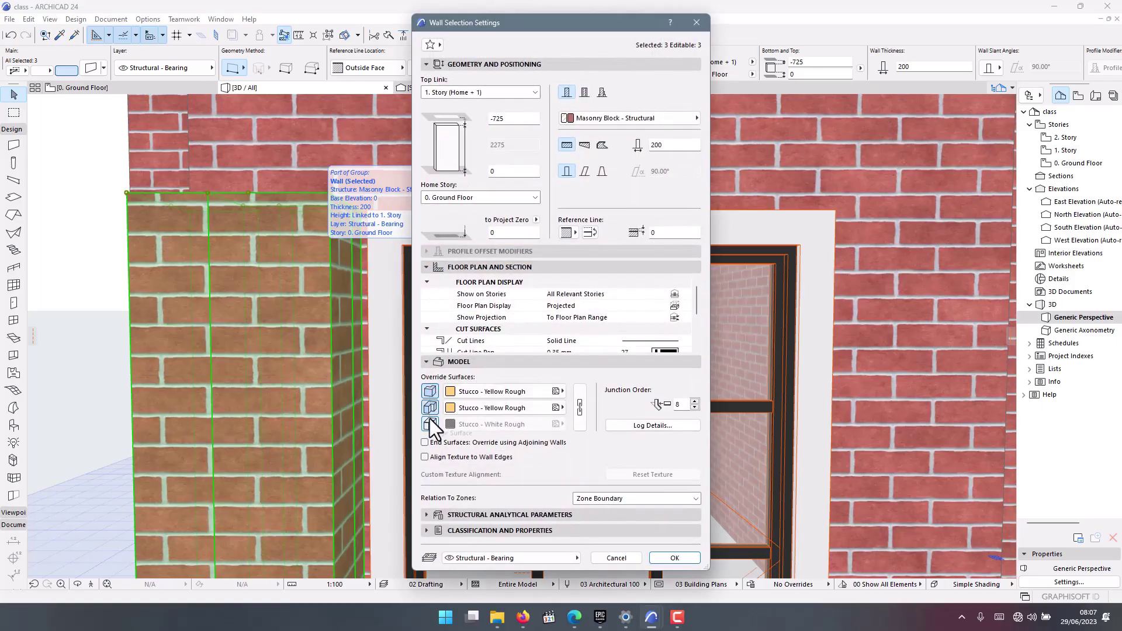
{"action": "left_click", "coordinate": [431, 421]}
{"action": "left_click", "coordinate": [465, 391]}
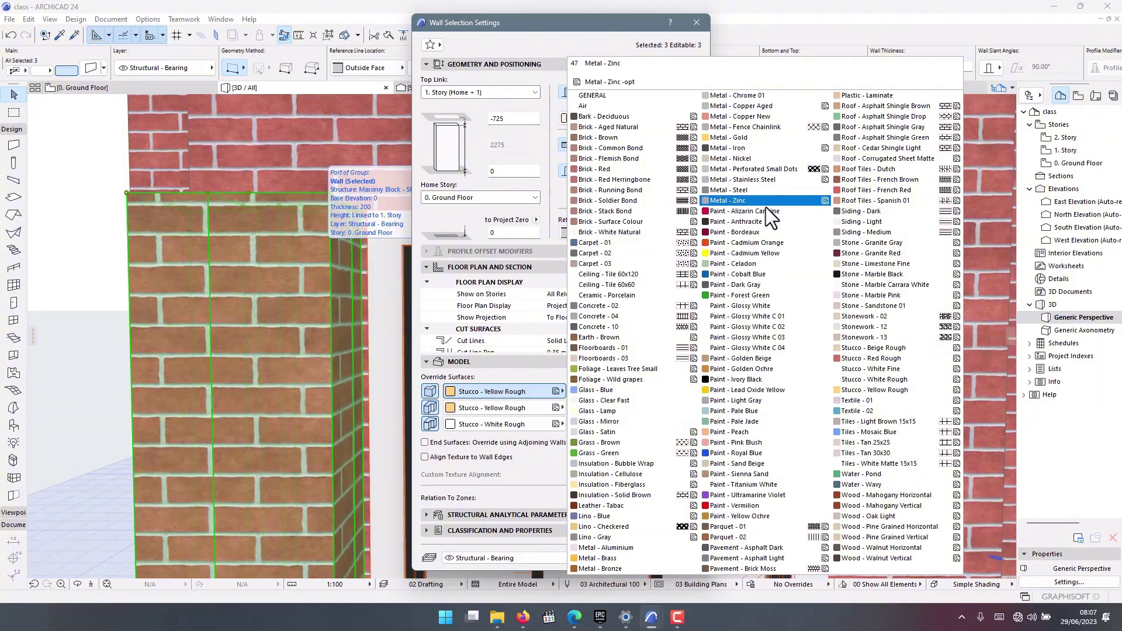
{"action": "left_click", "coordinate": [763, 349]}
{"action": "left_click", "coordinate": [579, 408]}
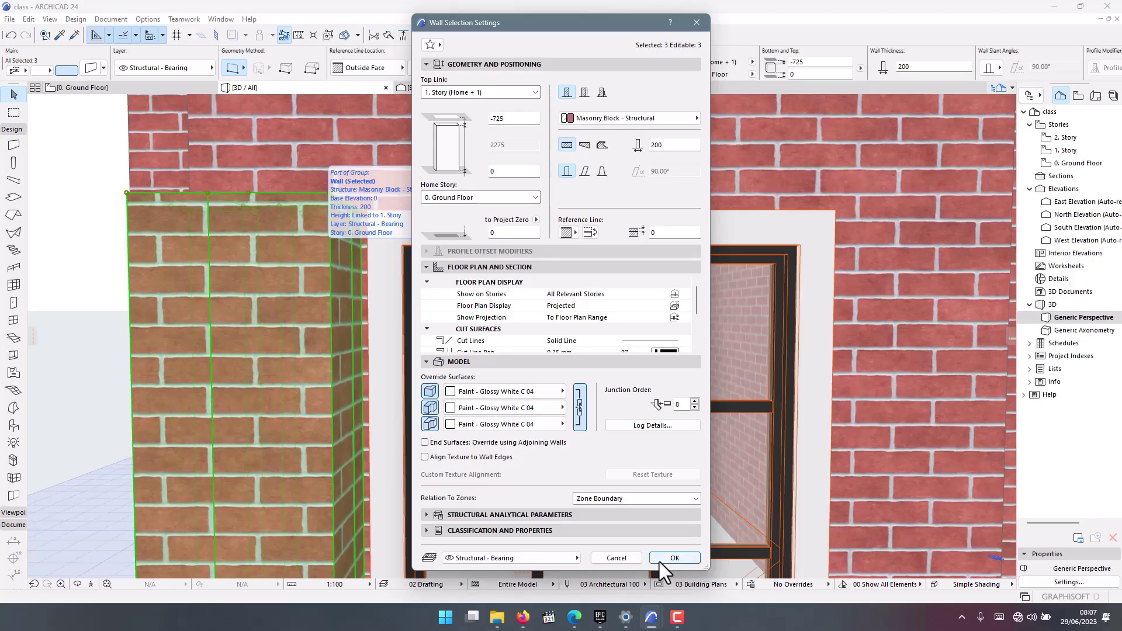
{"action": "left_click", "coordinate": [660, 560]}
{"action": "scroll", "coordinate": [350, 288], "scroll_direction": "down", "scroll_amount": 5}
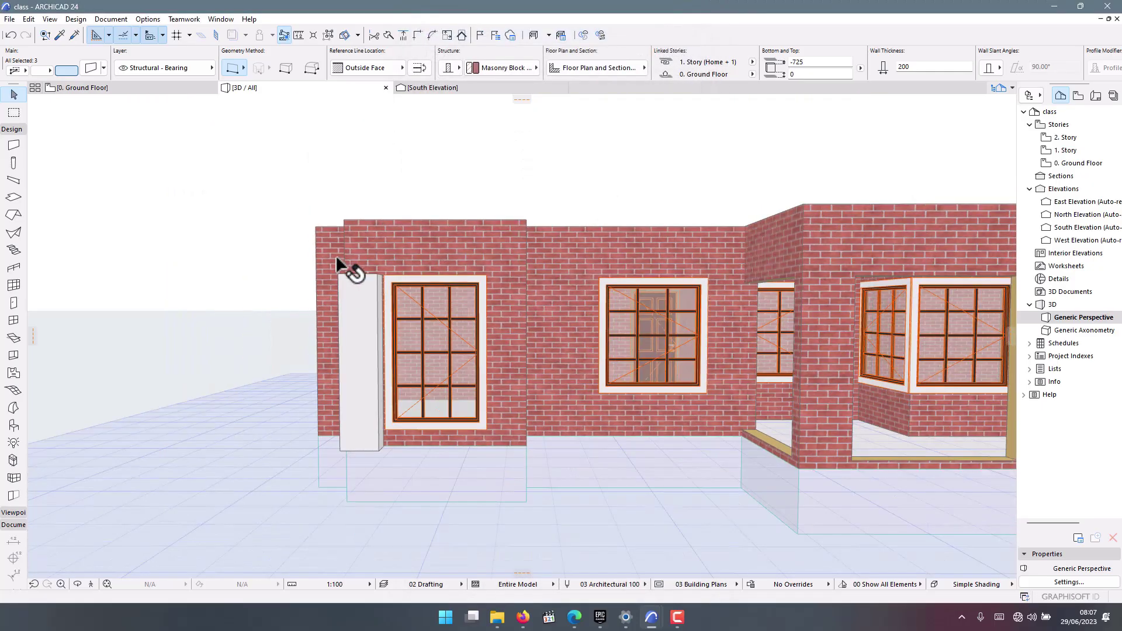
Try a base offset of 750 mm from the Ground Floor for the three pier walls.
{"action": "left_click", "coordinate": [344, 425]}
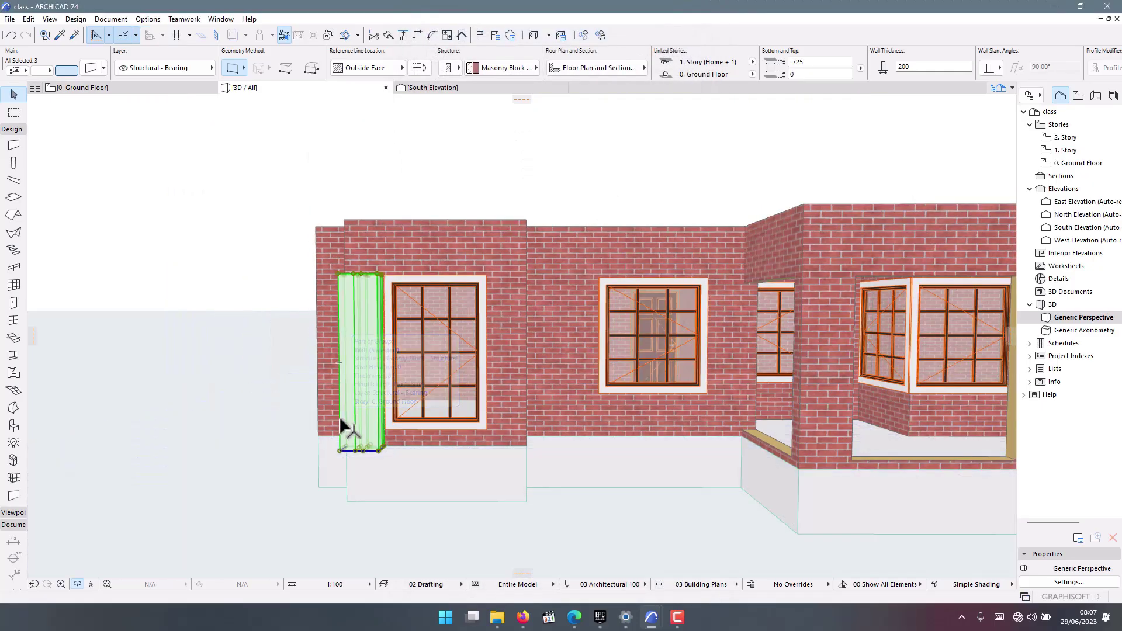
{"action": "scroll", "coordinate": [362, 433], "scroll_direction": "up", "scroll_amount": 5}
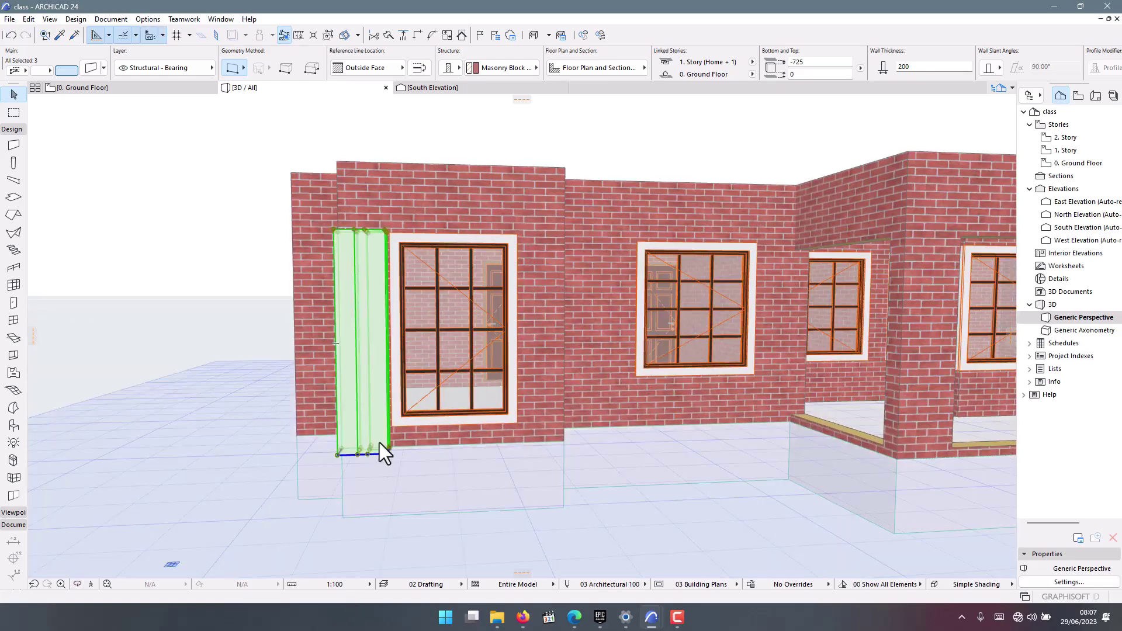
{"action": "double_click", "coordinate": [370, 391]}
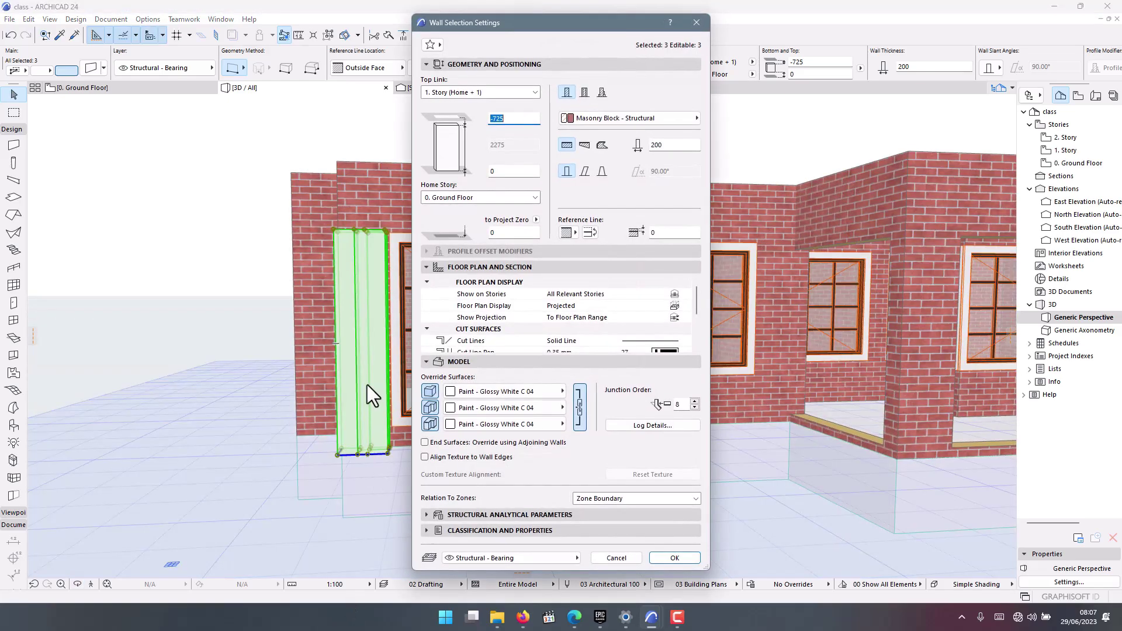
{"action": "left_click", "coordinate": [517, 170]}
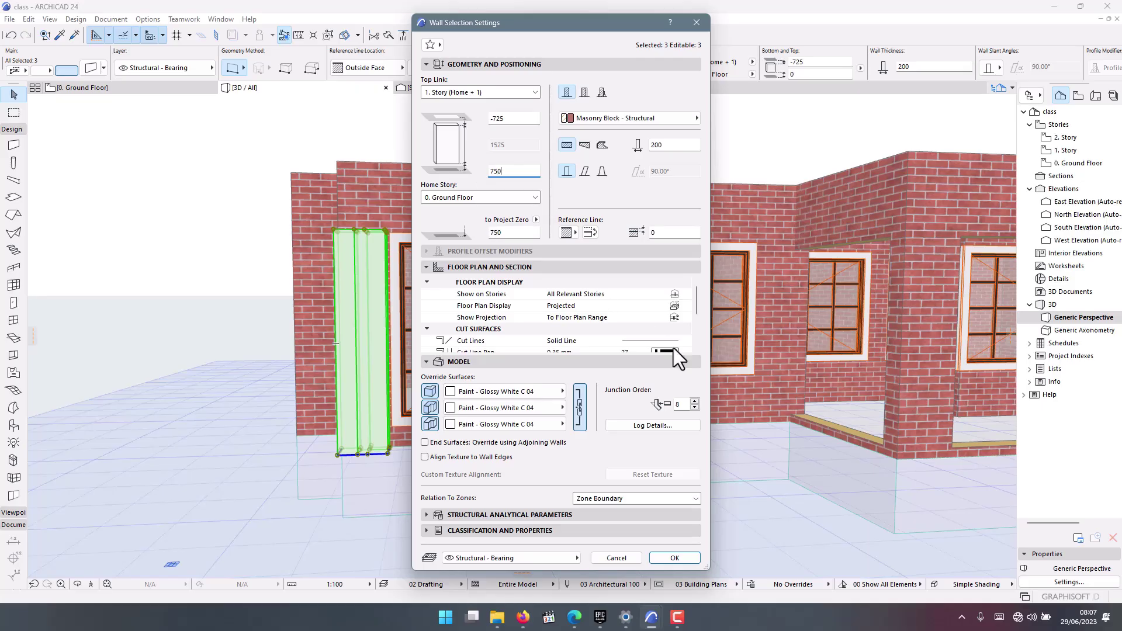
{"action": "left_click", "coordinate": [674, 557]}
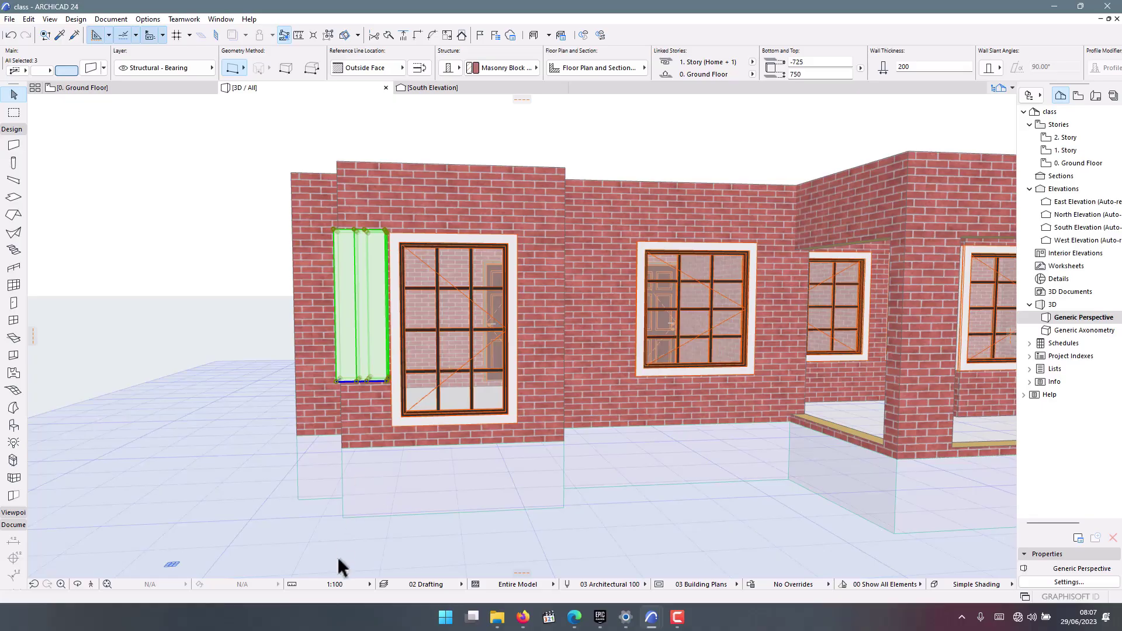
Set the base offset of the three pier walls to -750 mm and check the extended pier against the plinth.
{"action": "key", "text": "ctrl+t"}
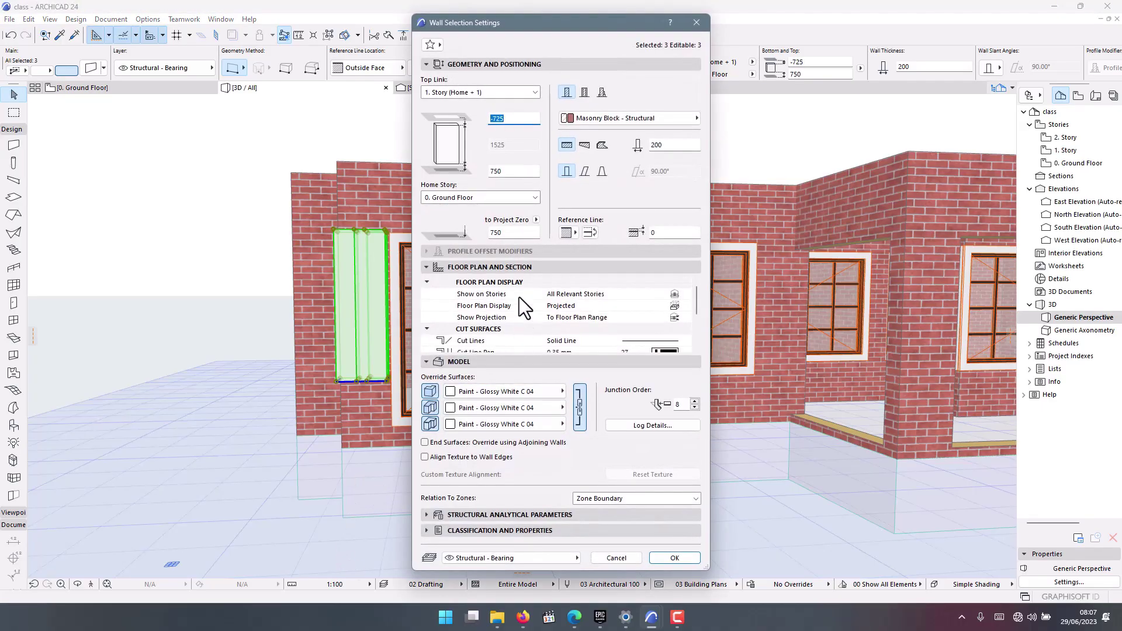
{"action": "left_click", "coordinate": [494, 174]}
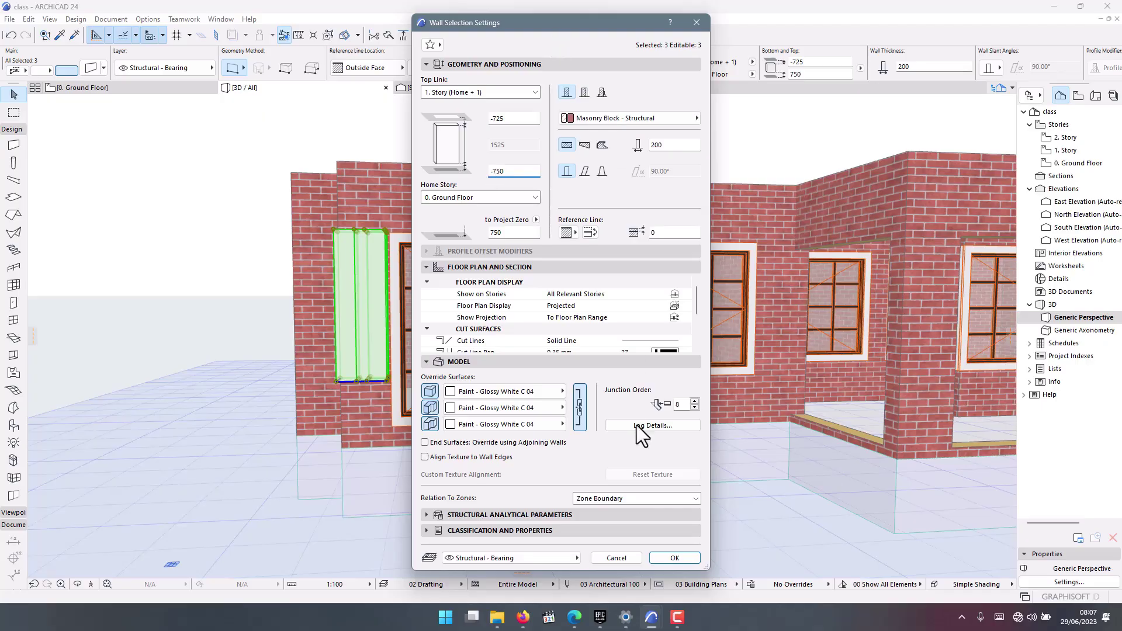
{"action": "left_click", "coordinate": [670, 552]}
{"action": "scroll", "coordinate": [365, 403], "scroll_direction": "up", "scroll_amount": 3}
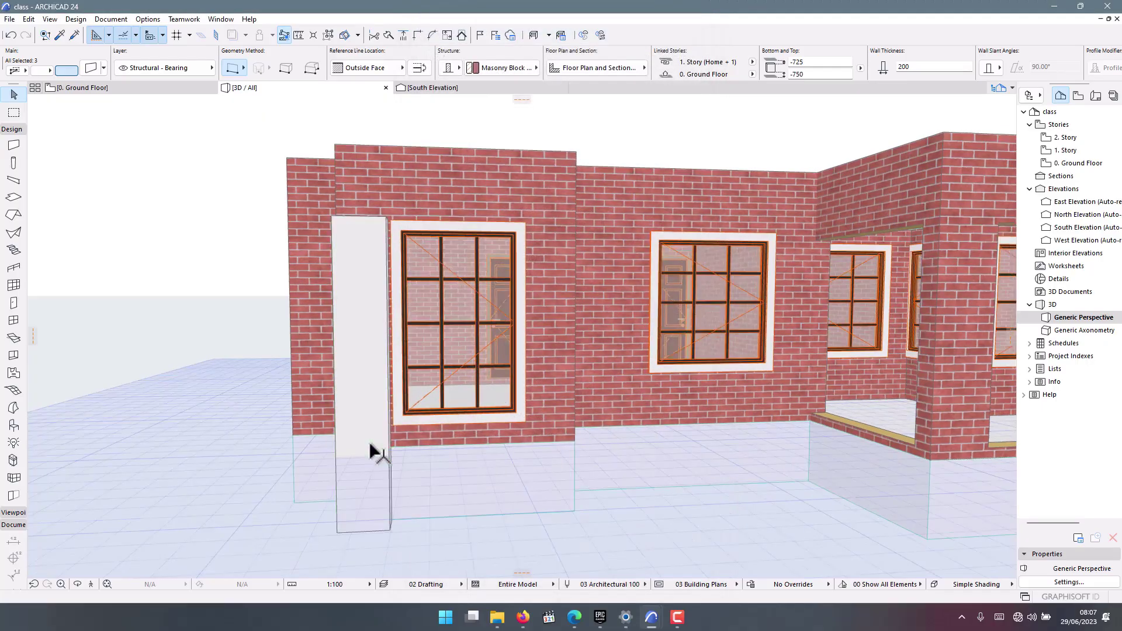
{"action": "scroll", "coordinate": [365, 523], "scroll_direction": "down", "scroll_amount": 10}
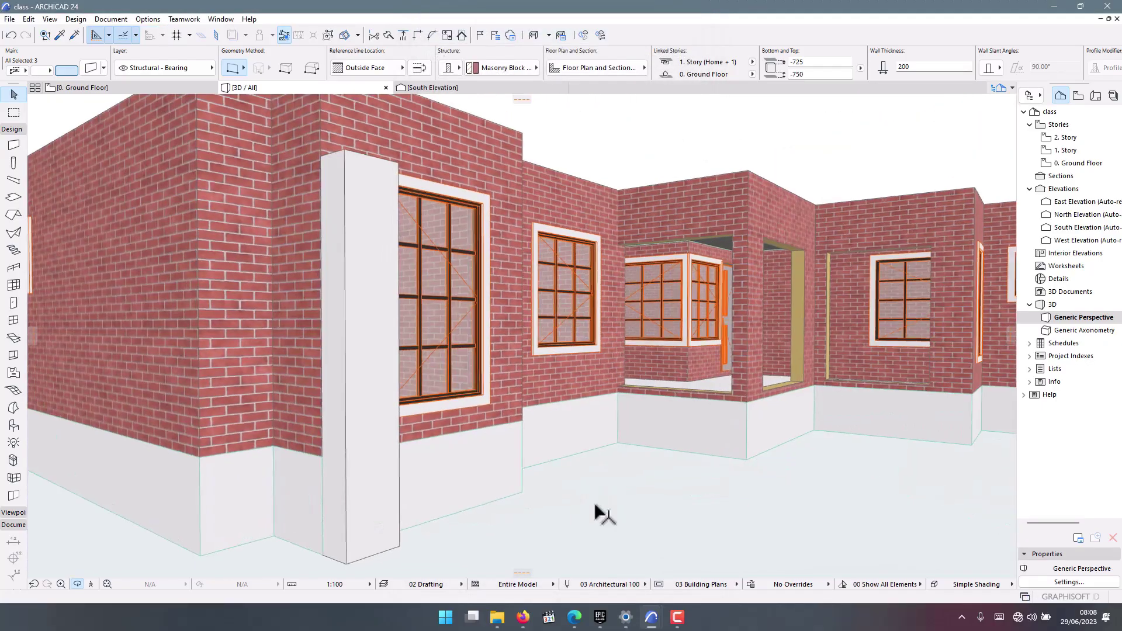
{"action": "scroll", "coordinate": [345, 410], "scroll_direction": "up", "scroll_amount": 3}
{"action": "middle_click_drag", "start_coordinate": [336, 409], "coordinate": [506, 312], "text": "shift"}
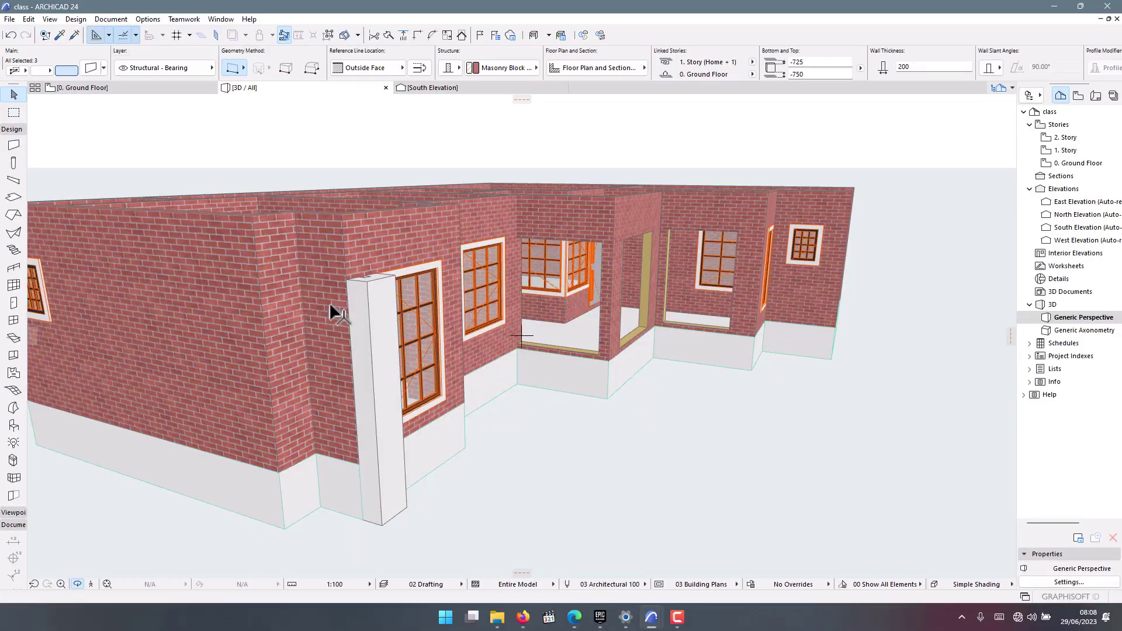
{"action": "middle_click_drag", "start_coordinate": [331, 311], "coordinate": [376, 300], "text": "shift"}
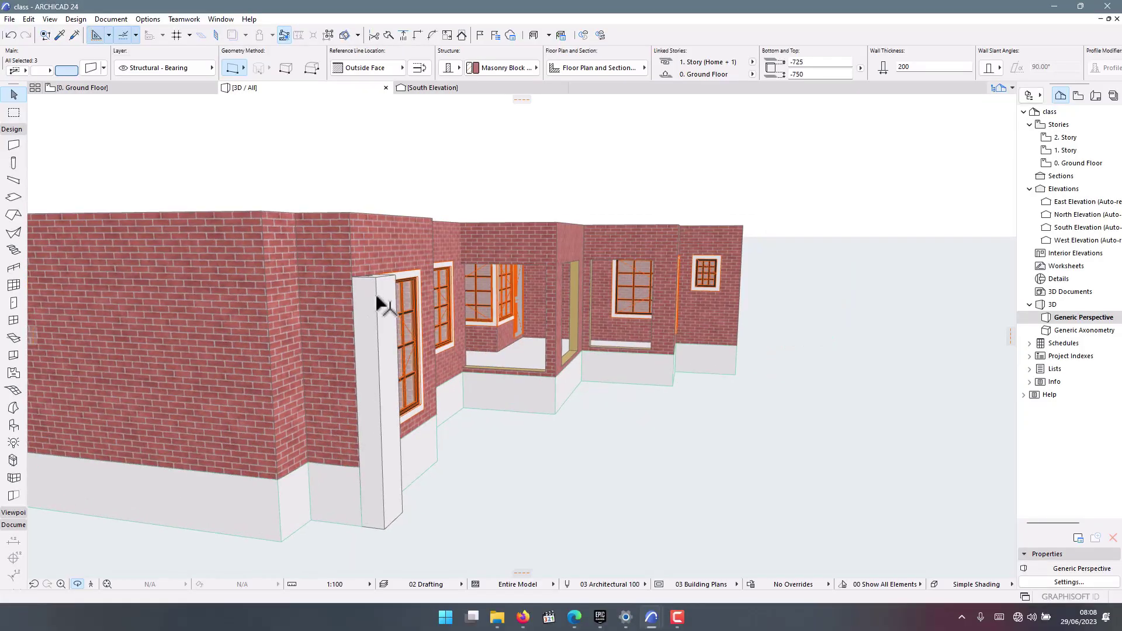
On the ground floor plan, copy the pier walls to the bay's opposite front corner and check both piers in 3D.
{"action": "left_click", "coordinate": [114, 87]}
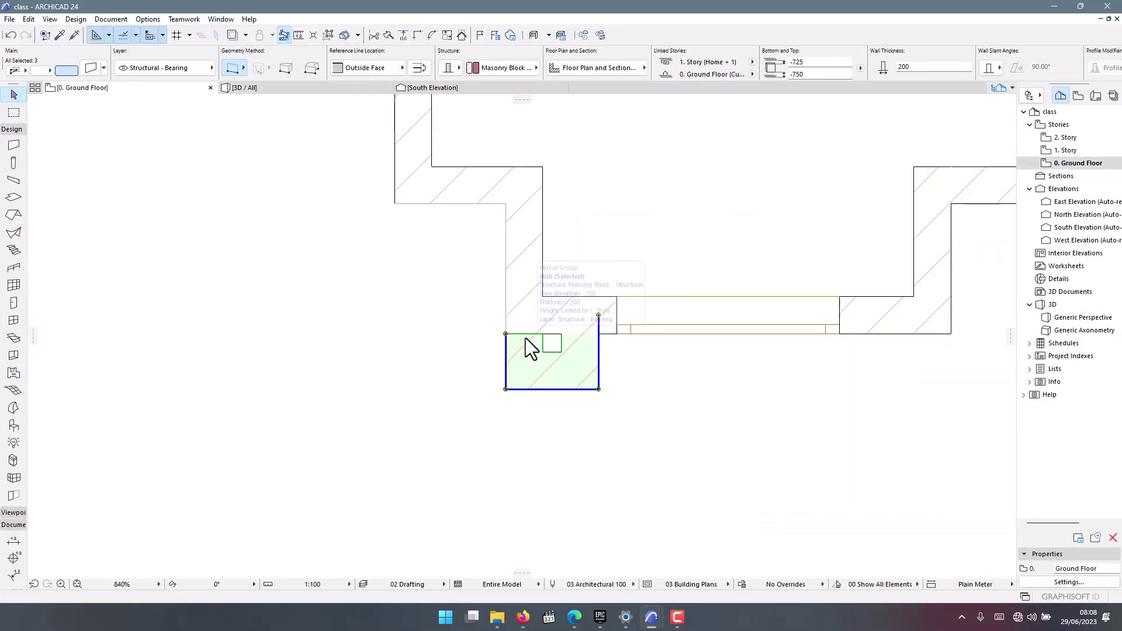
{"action": "key", "text": "ctrl+shift+d"}
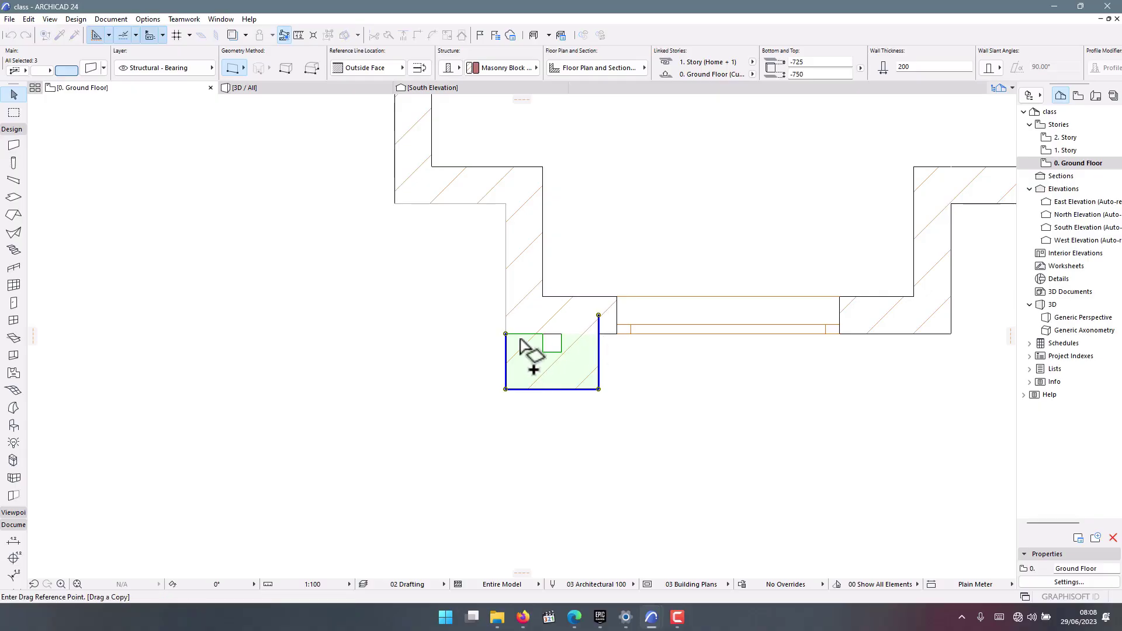
{"action": "left_click", "coordinate": [598, 316]}
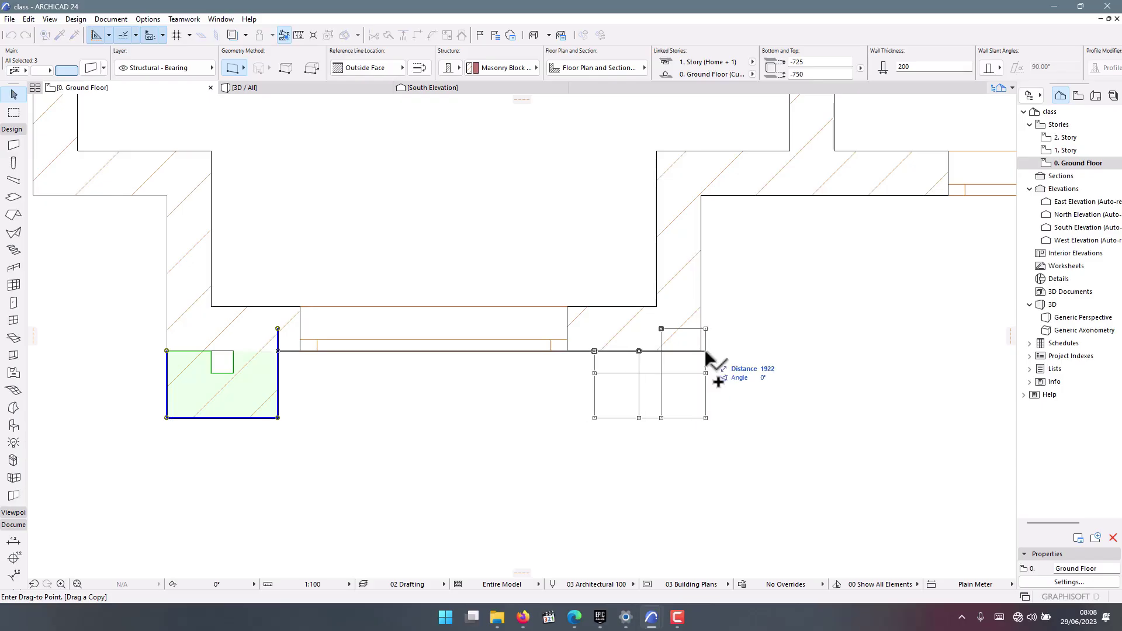
{"action": "left_click", "coordinate": [701, 351]}
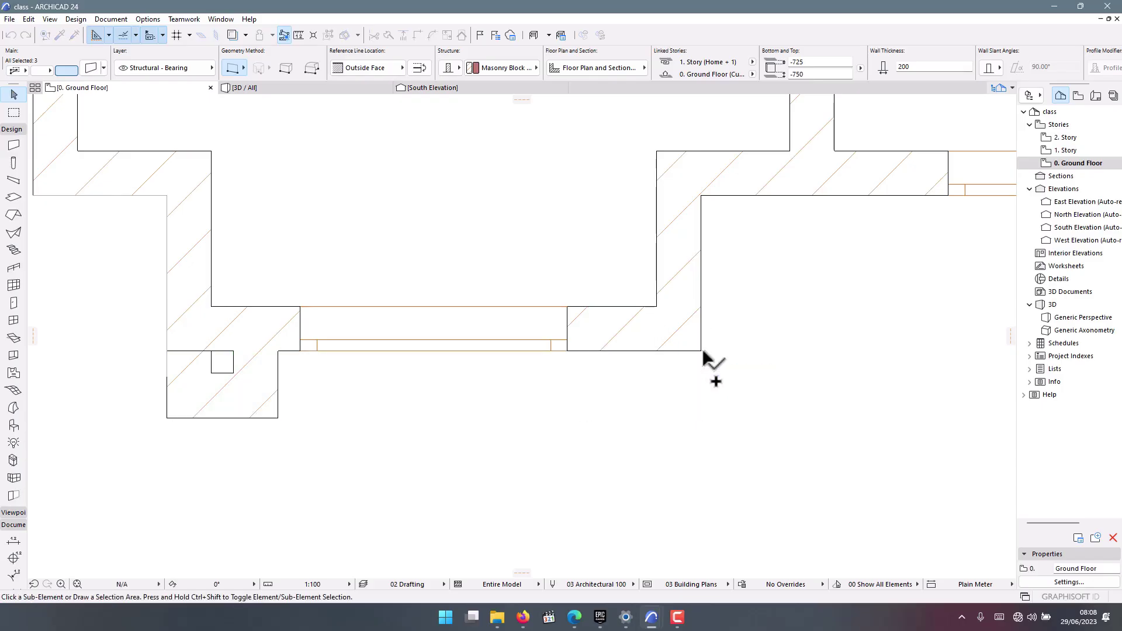
{"action": "scroll", "coordinate": [681, 353], "scroll_direction": "down", "scroll_amount": 3}
{"action": "scroll", "coordinate": [610, 338], "scroll_direction": "up", "scroll_amount": 3}
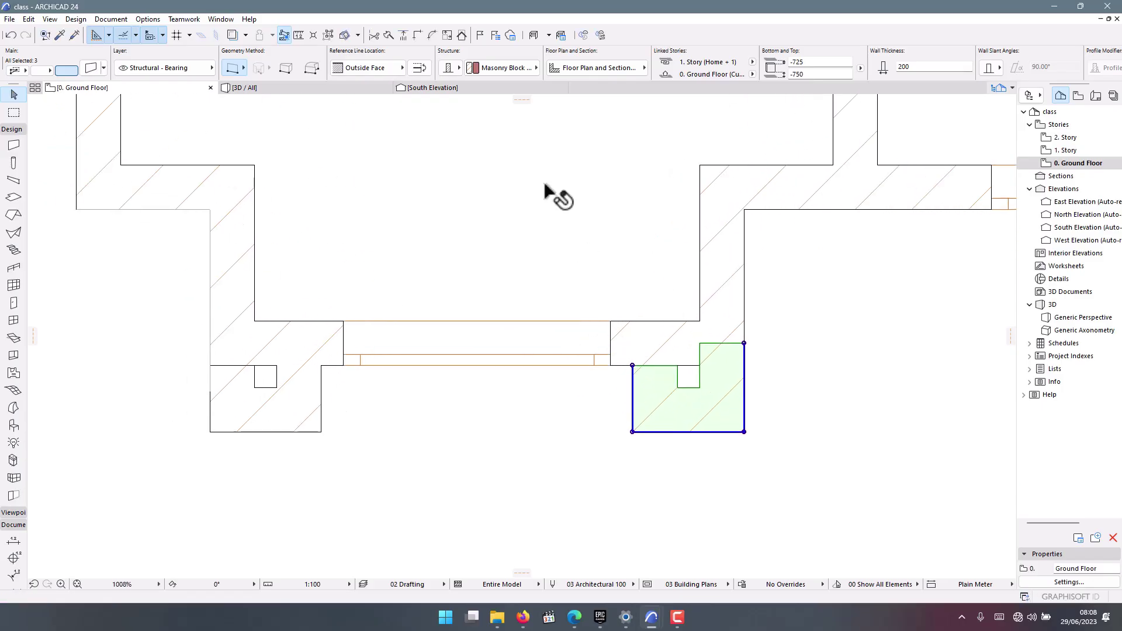
{"action": "left_click", "coordinate": [275, 90]}
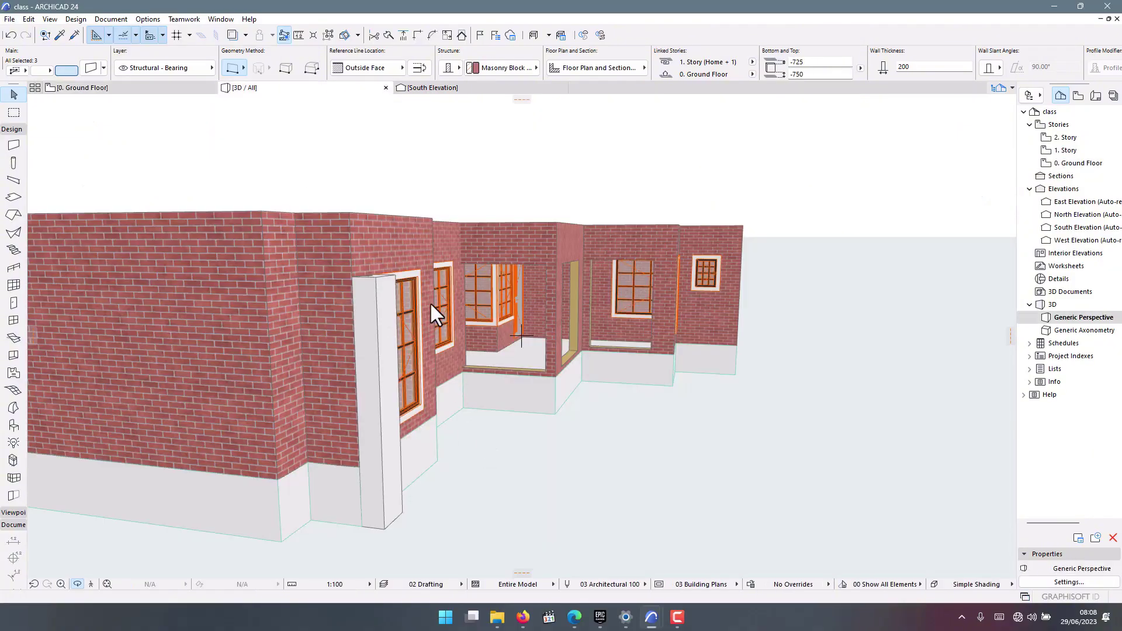
{"action": "middle_click_drag", "start_coordinate": [430, 303], "coordinate": [426, 366], "text": "shift"}
{"action": "scroll", "coordinate": [286, 356], "scroll_direction": "up", "scroll_amount": 4}
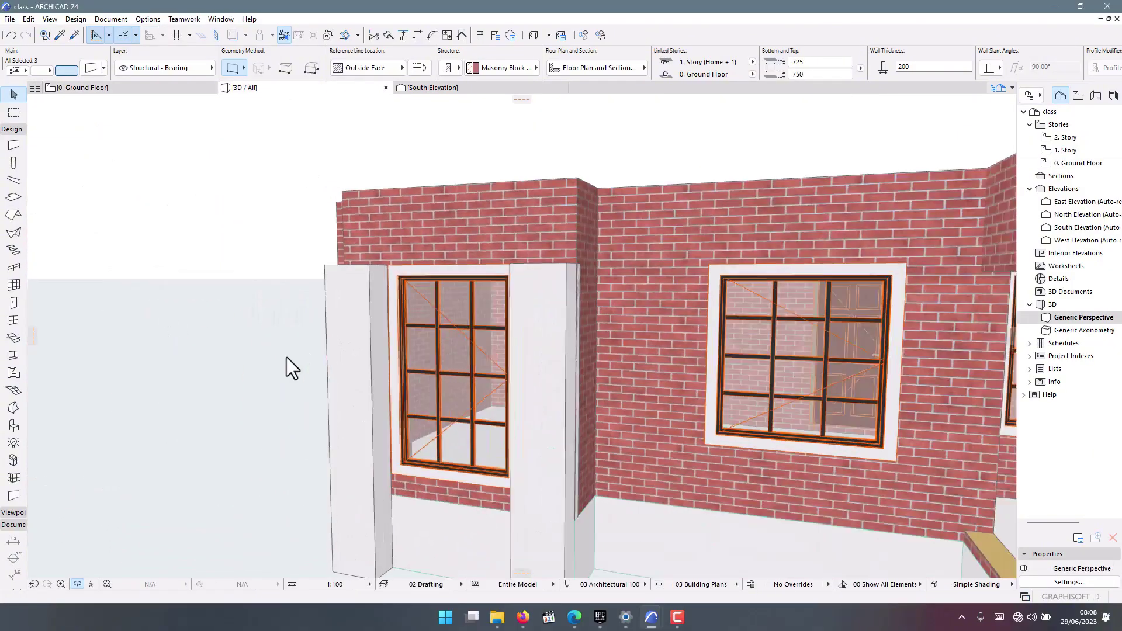
Set the width of the bay's front window between the two piers to 1250 mm.
{"action": "middle_click_drag", "start_coordinate": [286, 358], "coordinate": [403, 421], "text": "shift"}
{"action": "scroll", "coordinate": [400, 399], "scroll_direction": "up", "scroll_amount": 4}
{"action": "scroll", "coordinate": [413, 434], "scroll_direction": "down", "scroll_amount": 4}
{"action": "scroll", "coordinate": [404, 420], "scroll_direction": "up", "scroll_amount": 4}
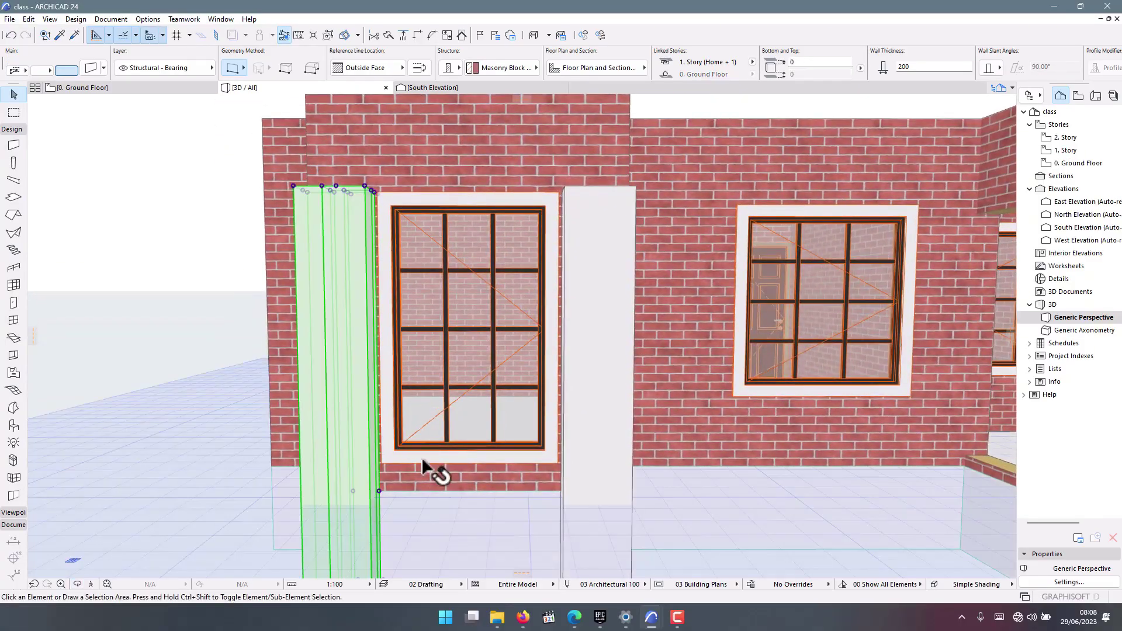
{"action": "left_click", "coordinate": [422, 457]}
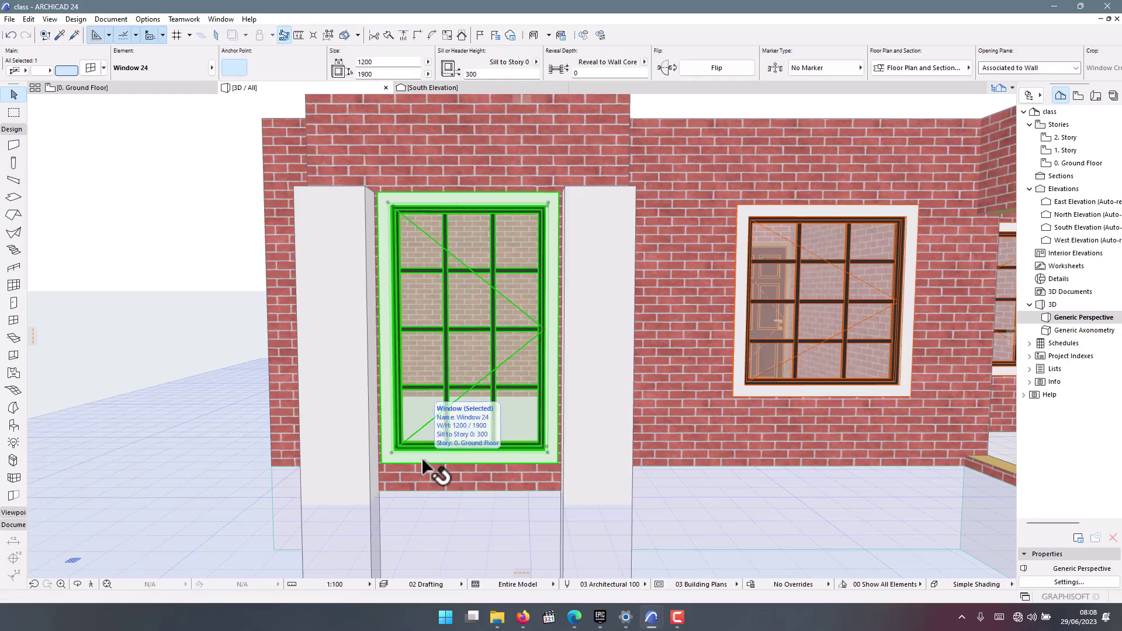
{"action": "double_click", "coordinate": [414, 249]}
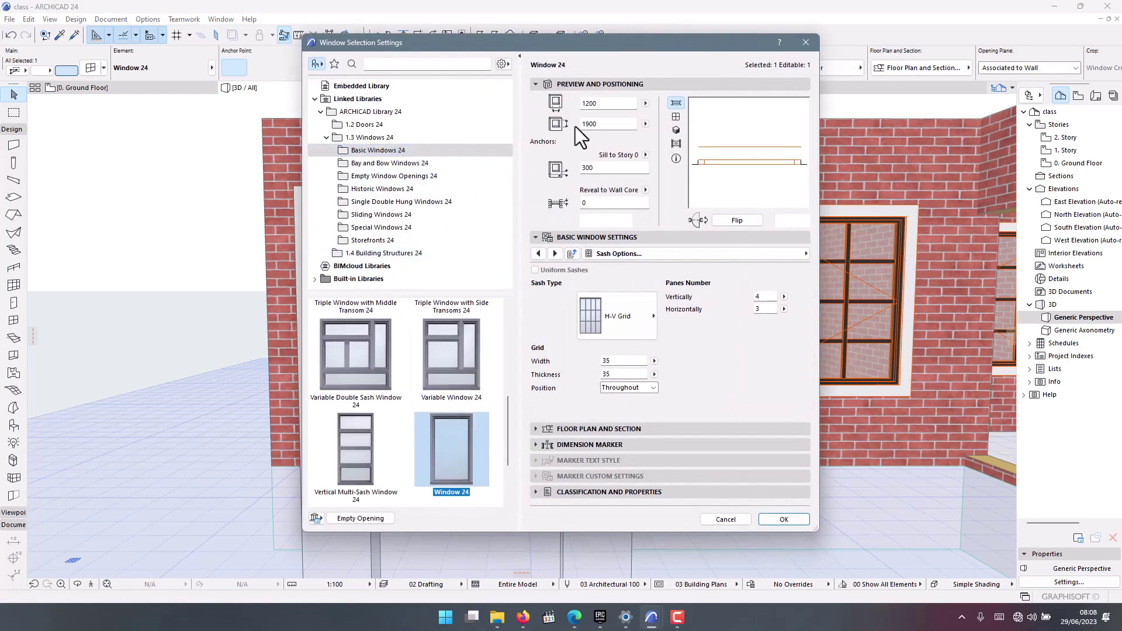
{"action": "left_click_drag", "start_coordinate": [600, 105], "coordinate": [592, 106]}
{"action": "left_click", "coordinate": [783, 519]}
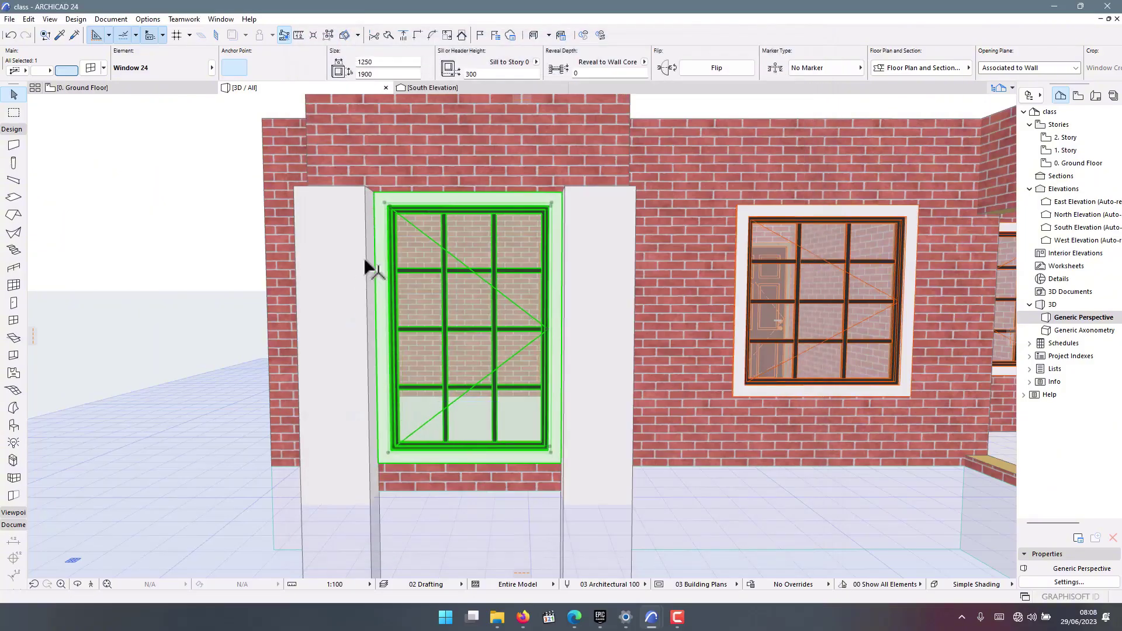
{"action": "scroll", "coordinate": [402, 223], "scroll_direction": "down", "scroll_amount": 2}
{"action": "middle_click_drag", "start_coordinate": [402, 224], "coordinate": [457, 214], "text": "shift"}
{"action": "left_click_drag", "start_coordinate": [444, 275], "coordinate": [570, 366]}
{"action": "scroll", "coordinate": [380, 338], "scroll_direction": "down", "scroll_amount": 3}
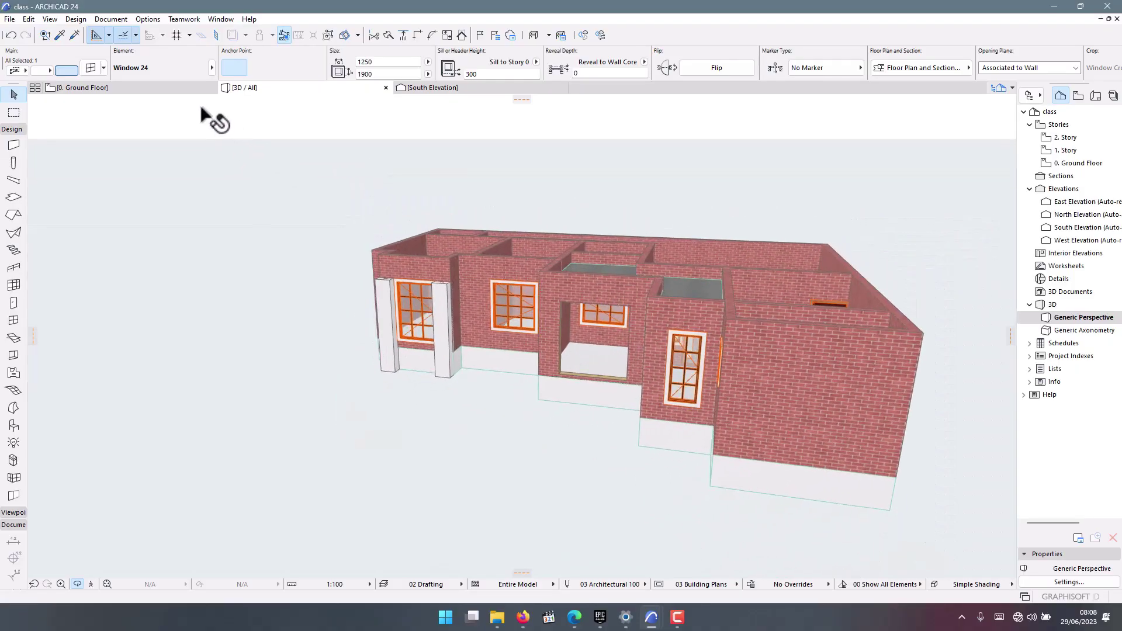
On the ground floor plan, copy the bay's east pier to the southwest outer corner of the southeast wing.
{"action": "left_click", "coordinate": [155, 88]}
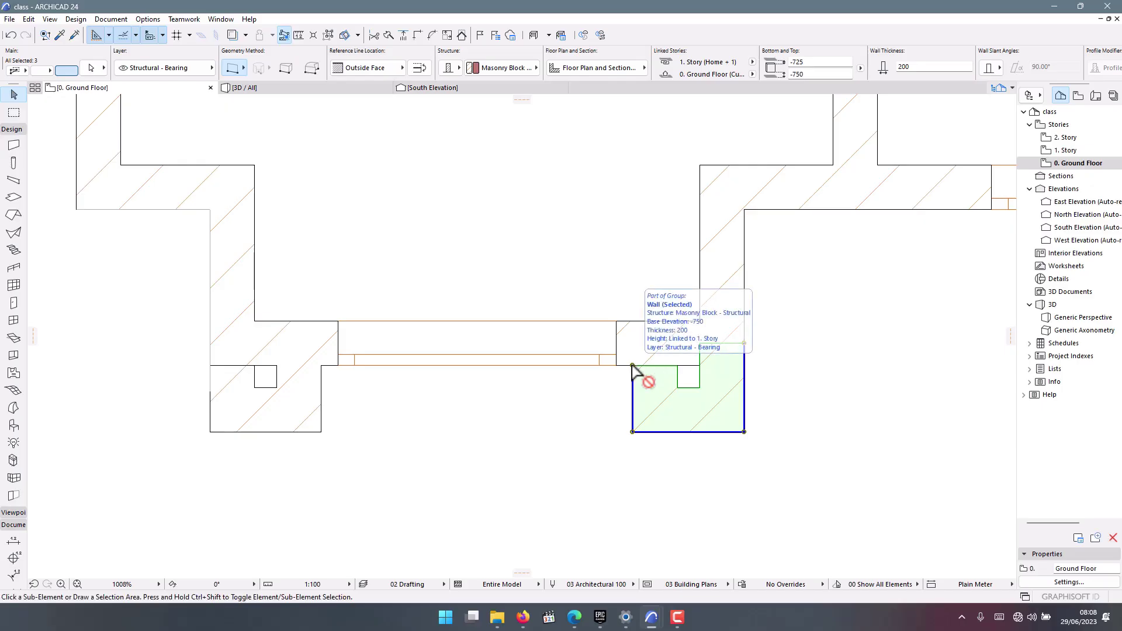
{"action": "key", "text": "ctrl+alt+d"}
{"action": "left_click", "coordinate": [632, 365]}
{"action": "scroll", "coordinate": [450, 431], "scroll_direction": "down", "scroll_amount": 8}
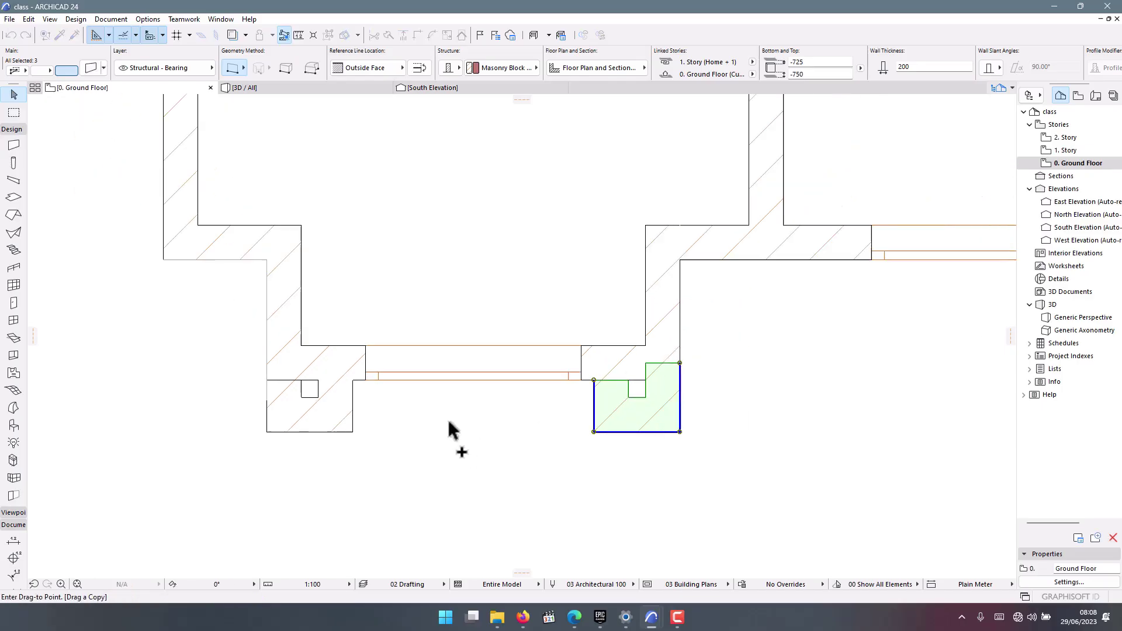
{"action": "scroll", "coordinate": [461, 427], "scroll_direction": "up", "scroll_amount": 10}
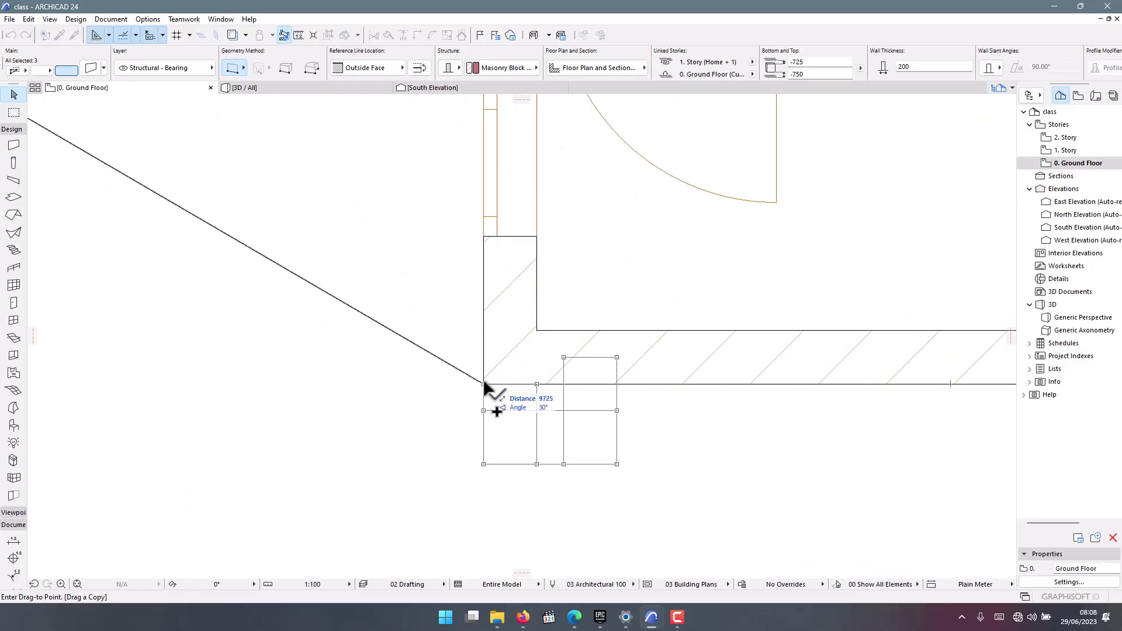
{"action": "left_click", "coordinate": [484, 384]}
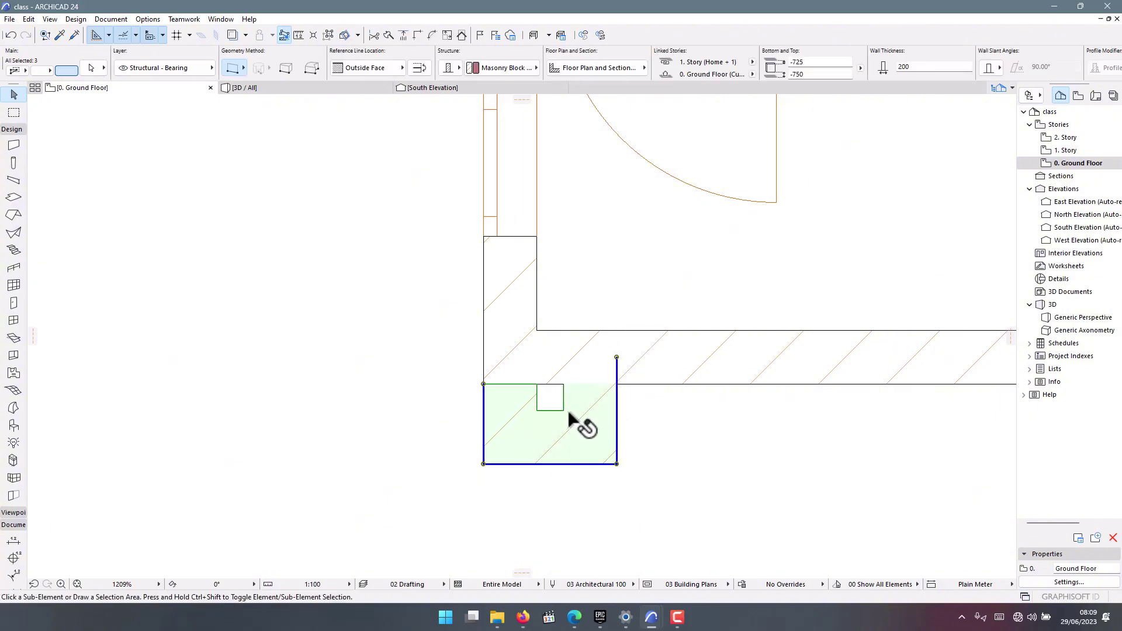
Copy the new pier to the southeast outer corner of the same wing, flush with the east wall.
{"action": "key", "text": "ctrl+shift+d"}
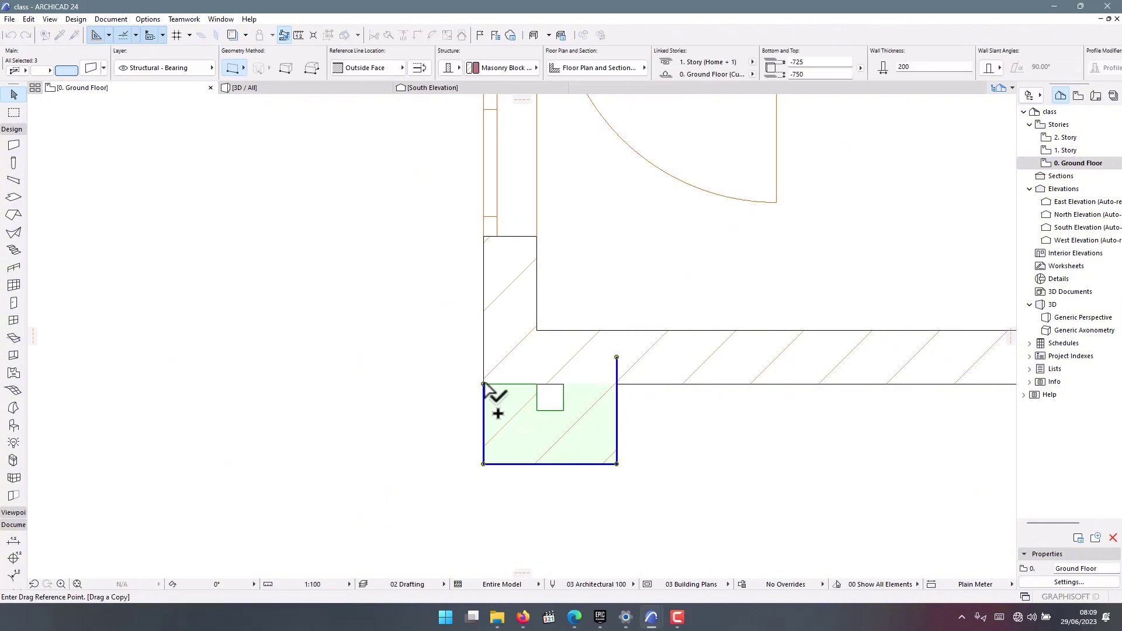
{"action": "left_click", "coordinate": [616, 384]}
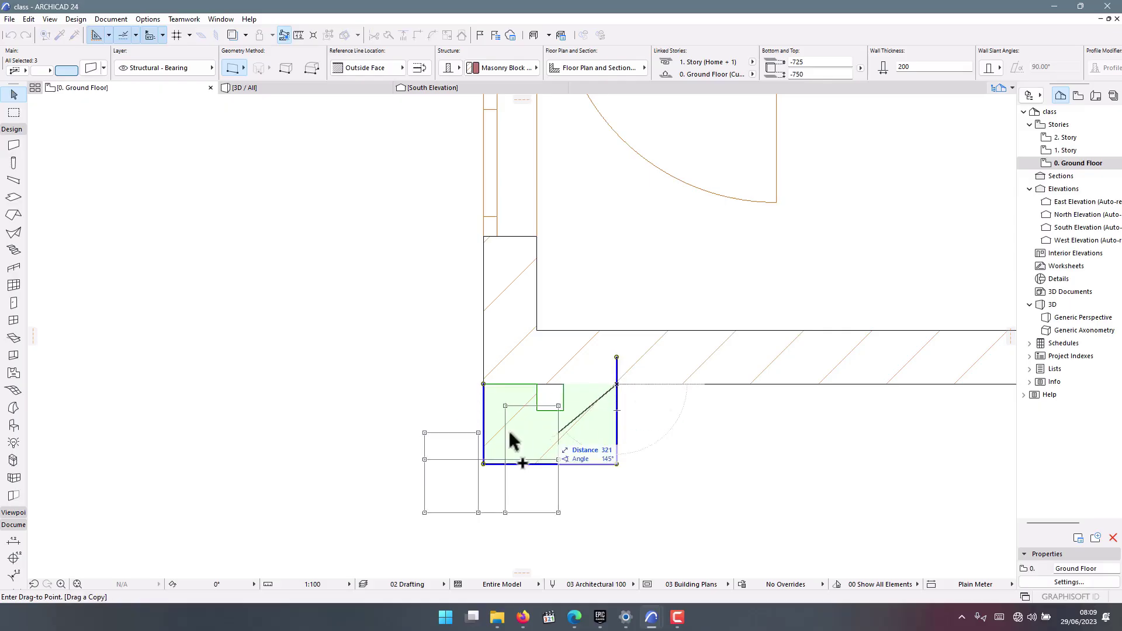
{"action": "scroll", "coordinate": [426, 389], "scroll_direction": "down", "scroll_amount": 5}
{"action": "scroll", "coordinate": [556, 393], "scroll_direction": "up", "scroll_amount": 6}
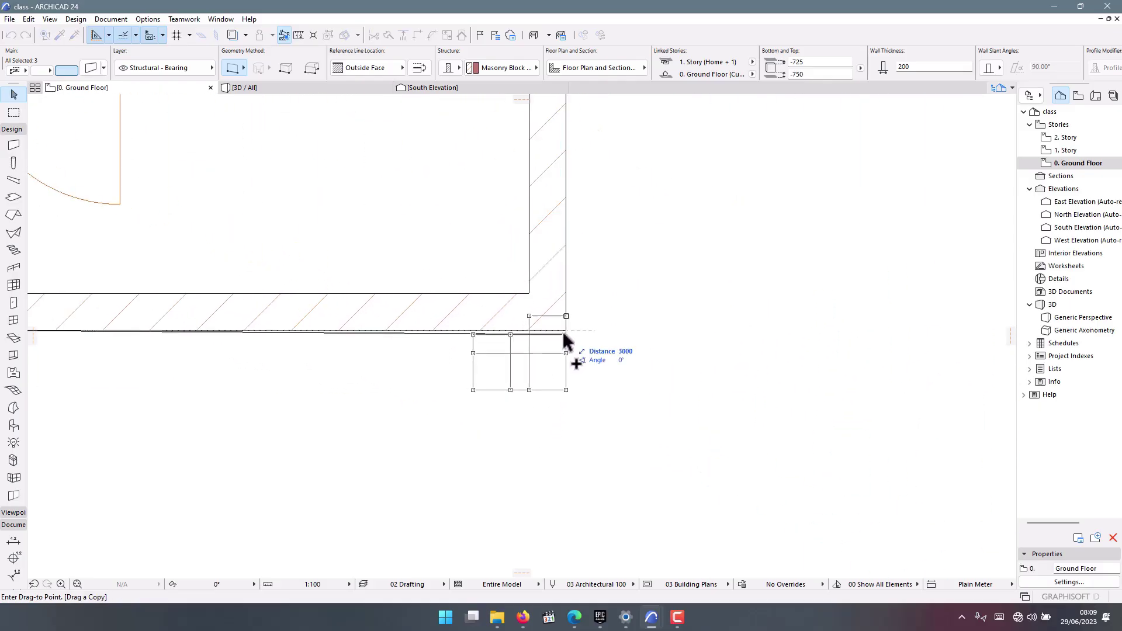
{"action": "left_click", "coordinate": [566, 331]}
{"action": "left_click", "coordinate": [576, 342]}
{"action": "scroll", "coordinate": [575, 340], "scroll_direction": "up", "scroll_amount": 3}
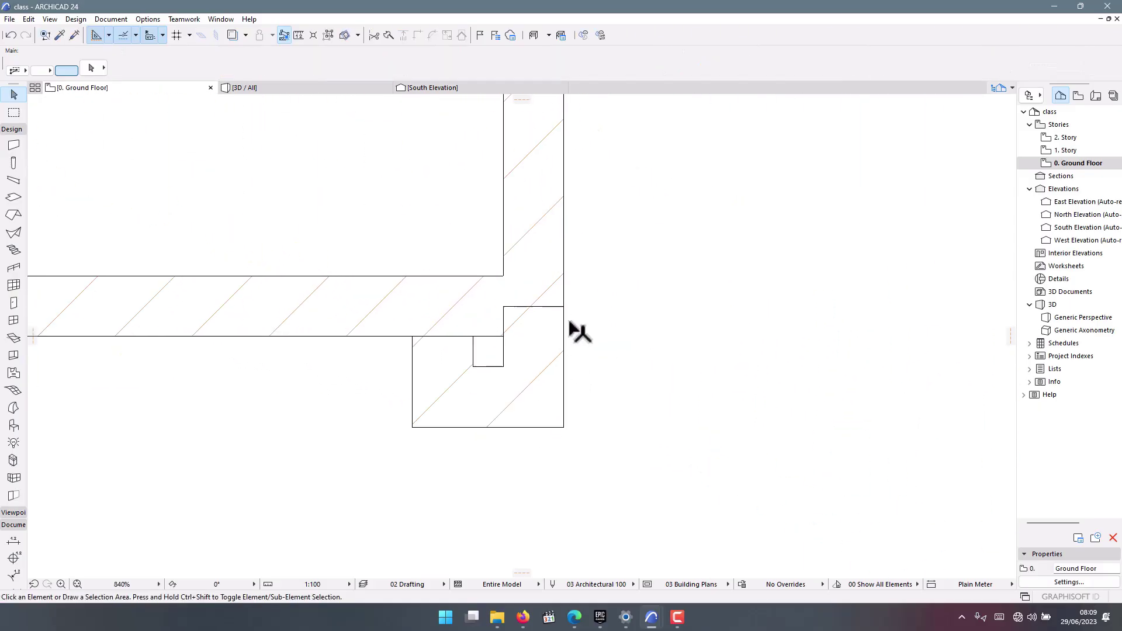
Suspend grouping and shorten the southeast pier's east wall so it ends at the wing's south wall face.
{"action": "left_click", "coordinate": [564, 311]}
{"action": "left_click", "coordinate": [596, 309]}
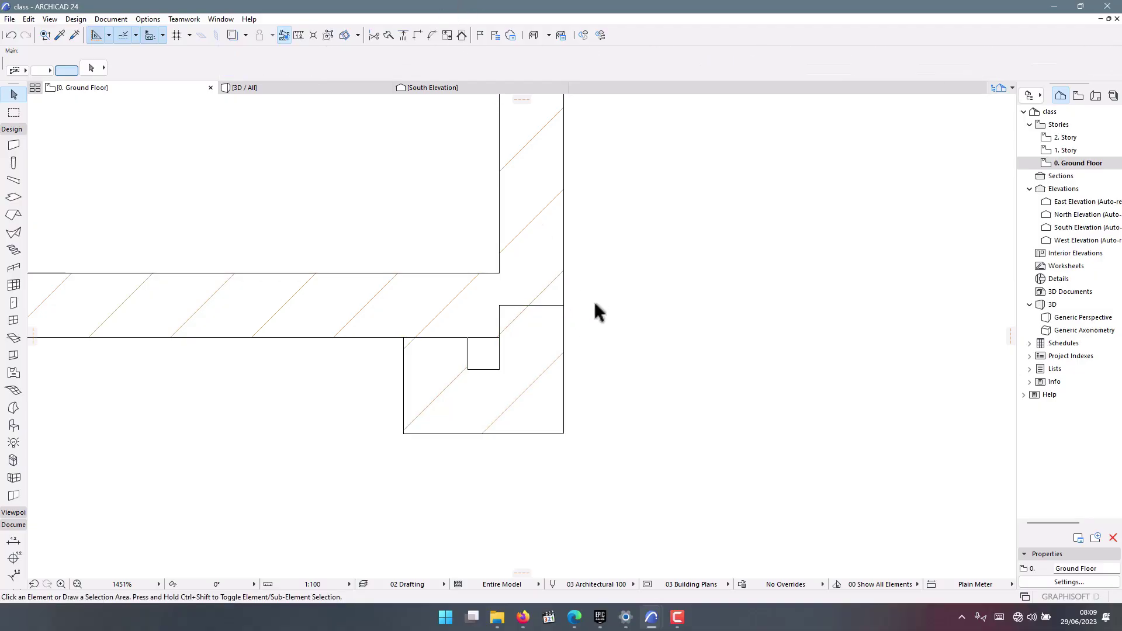
{"action": "scroll", "coordinate": [552, 199], "scroll_direction": "down", "scroll_amount": 8}
{"action": "scroll", "coordinate": [561, 189], "scroll_direction": "up", "scroll_amount": 7}
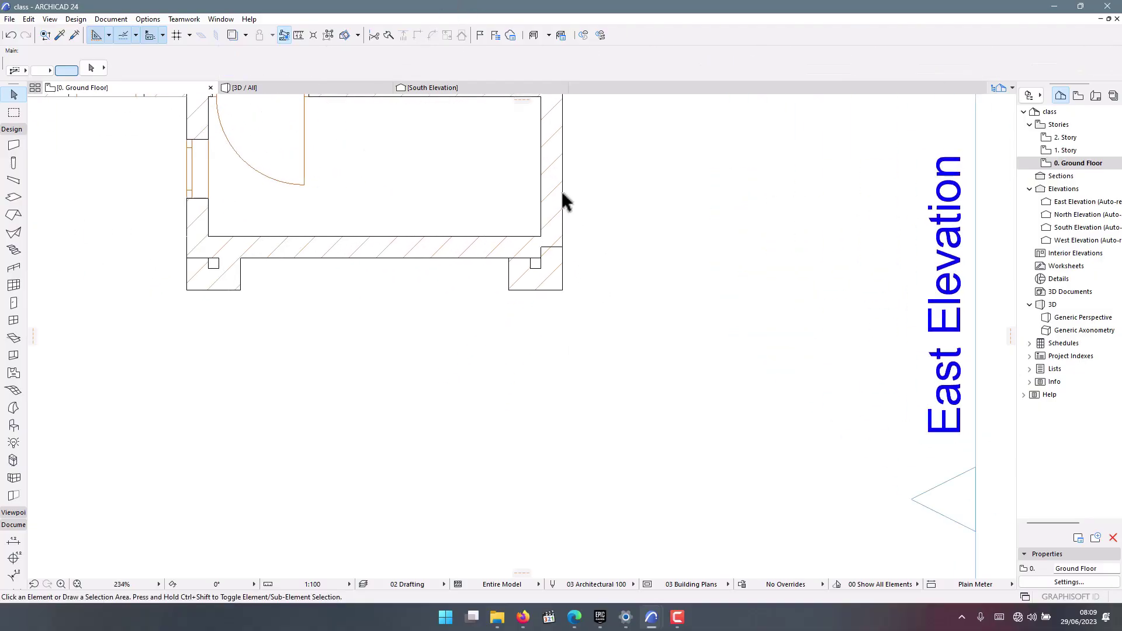
{"action": "left_click", "coordinate": [558, 331]}
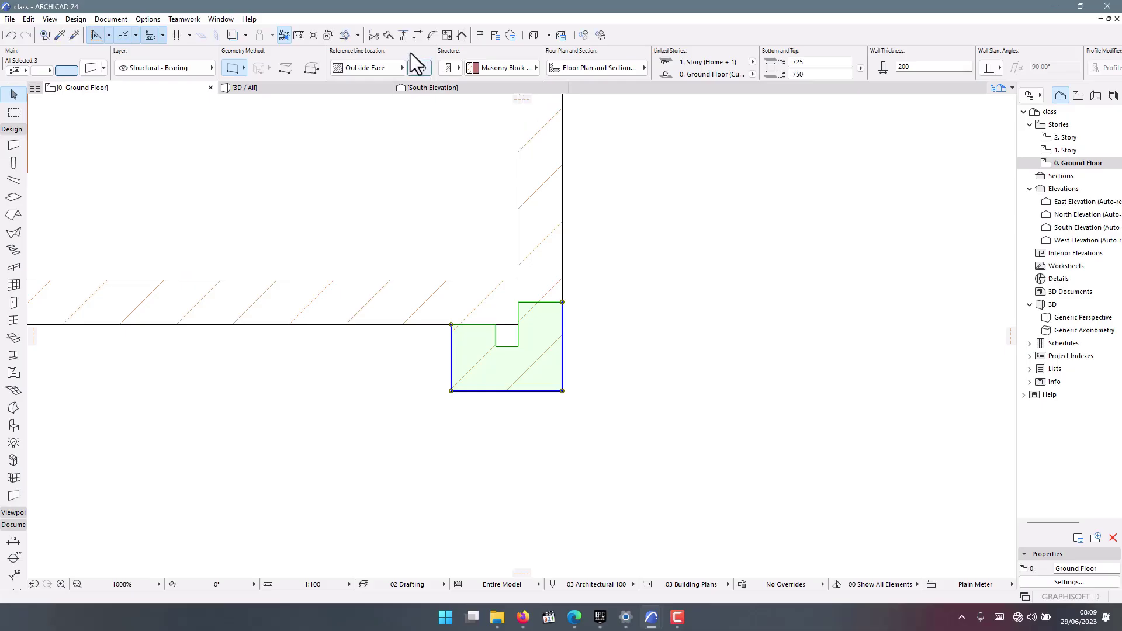
{"action": "left_click", "coordinate": [567, 296]}
{"action": "scroll", "coordinate": [566, 292], "scroll_direction": "up", "scroll_amount": 4}
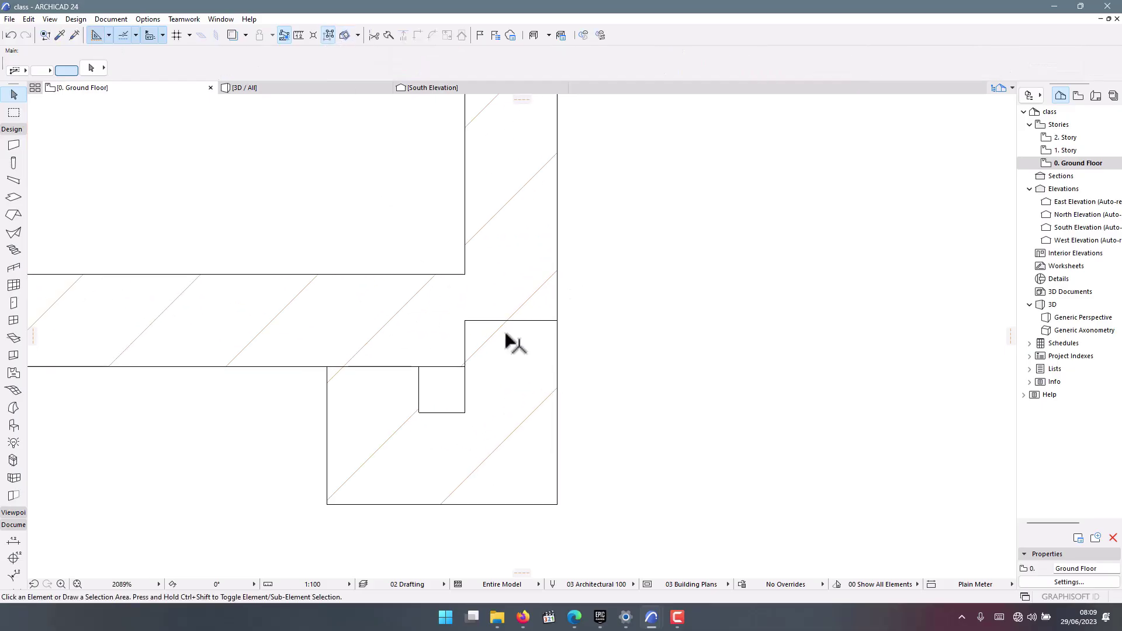
{"action": "left_click", "coordinate": [546, 339]}
{"action": "left_click", "coordinate": [557, 330]}
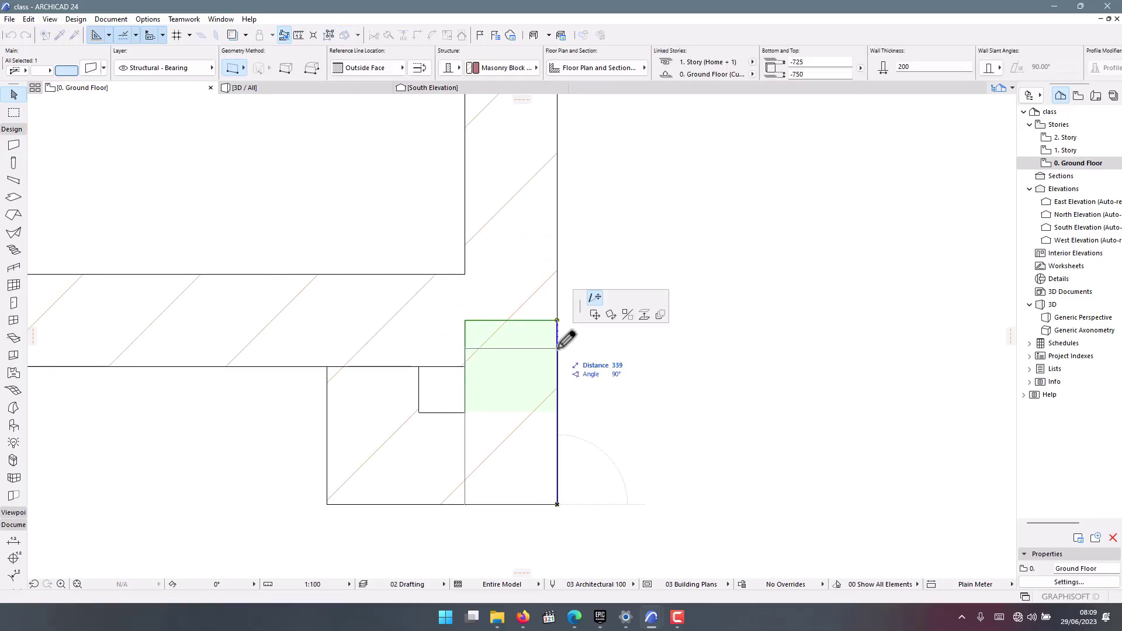
{"action": "key", "text": "Escape"}
{"action": "key", "text": "Escape"}
{"action": "scroll", "coordinate": [702, 406], "scroll_direction": "down", "scroll_amount": 10}
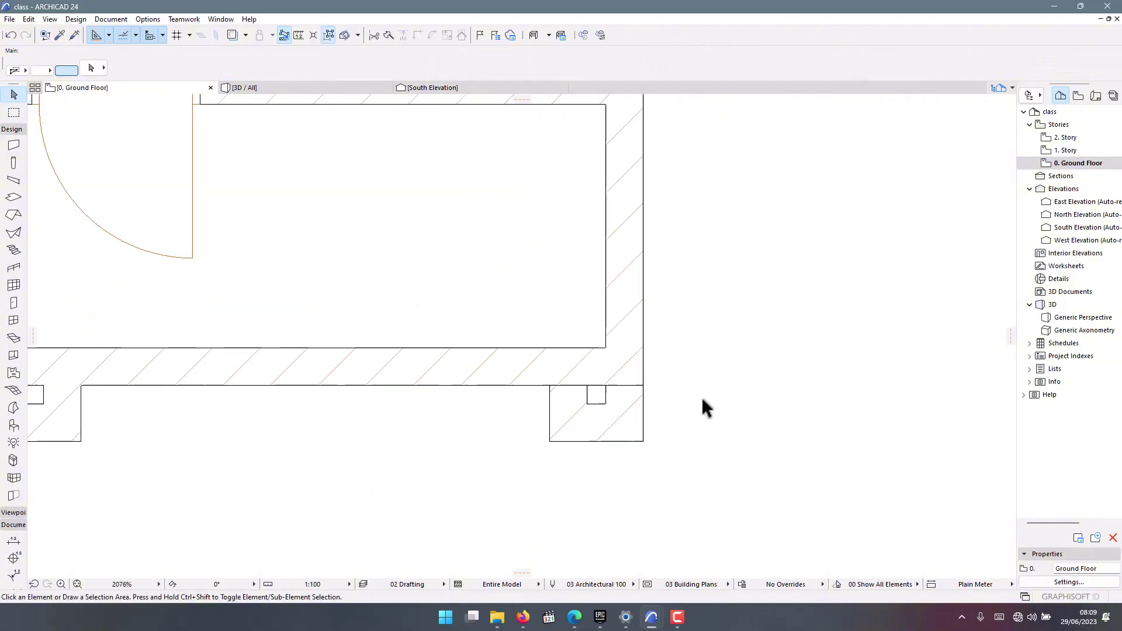
{"action": "scroll", "coordinate": [236, 192], "scroll_direction": "up", "scroll_amount": 3}
Shorten the east wall of the bay's east pier to the bay's front wall face and check all piers in 3D.
{"action": "scroll", "coordinate": [368, 258], "scroll_direction": "down", "scroll_amount": 4}
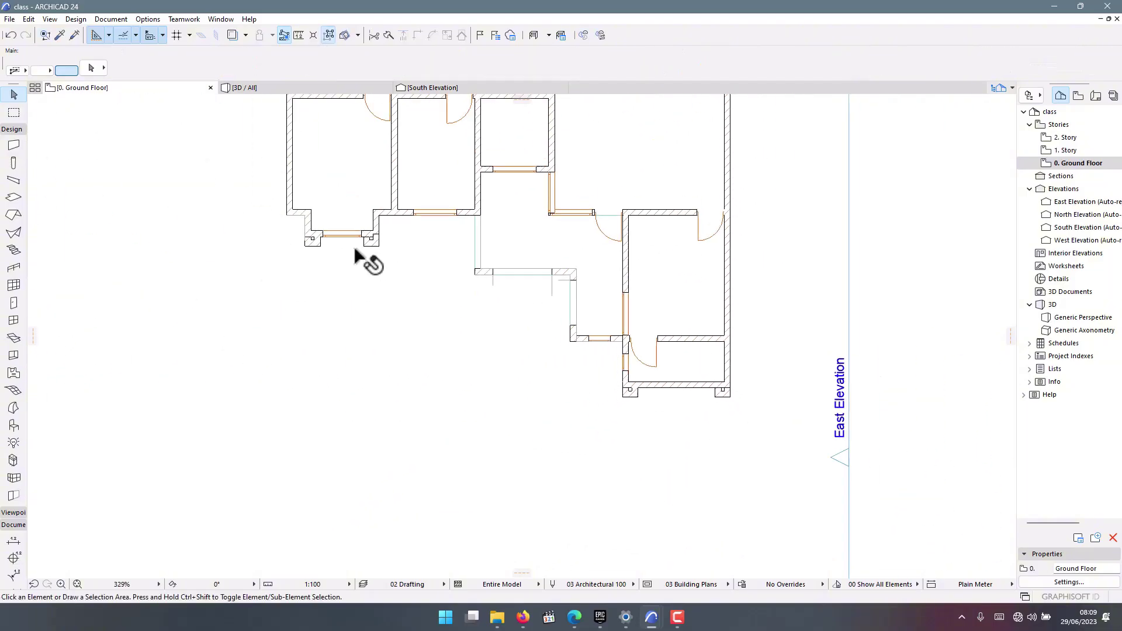
{"action": "scroll", "coordinate": [375, 220], "scroll_direction": "up", "scroll_amount": 6}
{"action": "scroll", "coordinate": [409, 262], "scroll_direction": "up", "scroll_amount": 6}
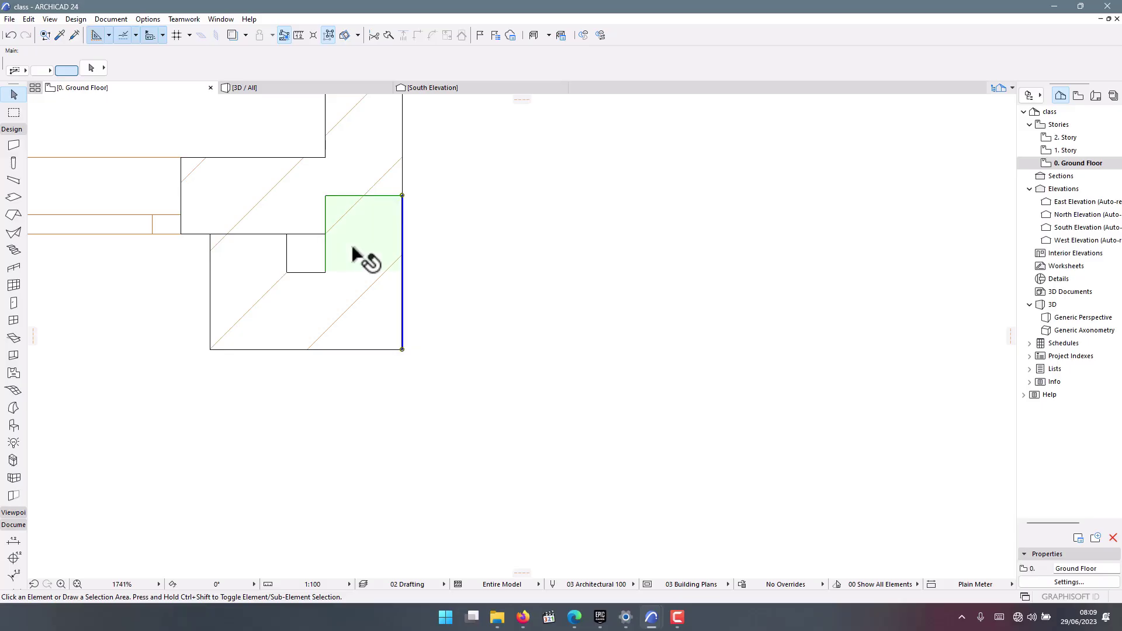
{"action": "left_click", "coordinate": [397, 202]}
{"action": "left_click", "coordinate": [401, 195]}
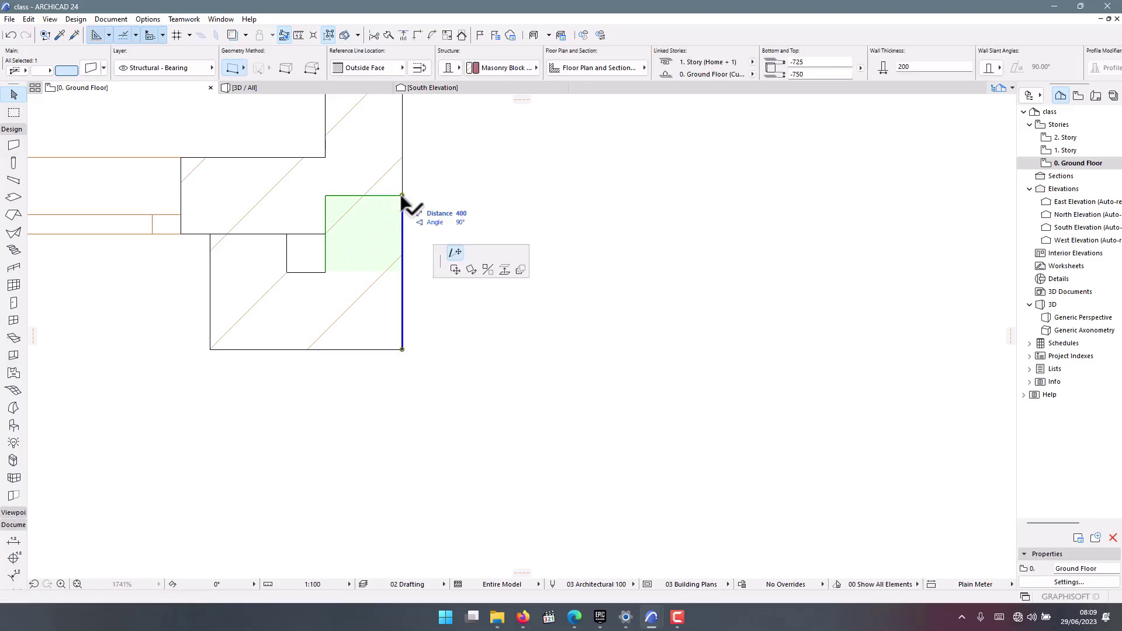
{"action": "key", "text": "Escape"}
{"action": "key", "text": "Escape"}
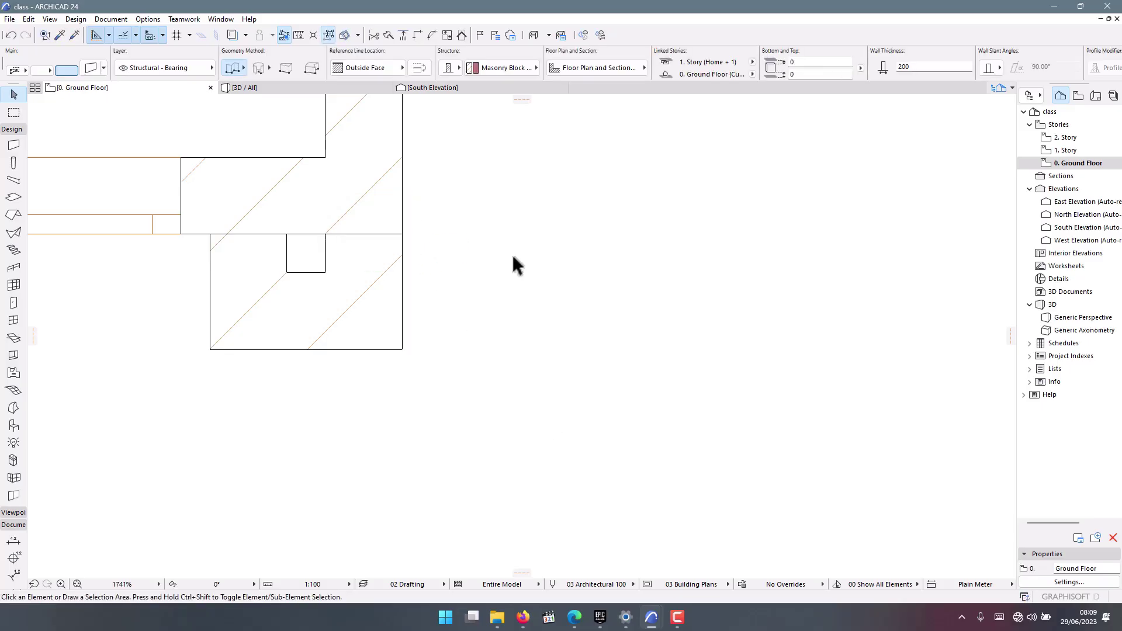
{"action": "scroll", "coordinate": [428, 324], "scroll_direction": "down", "scroll_amount": 3}
{"action": "scroll", "coordinate": [424, 304], "scroll_direction": "down", "scroll_amount": 10}
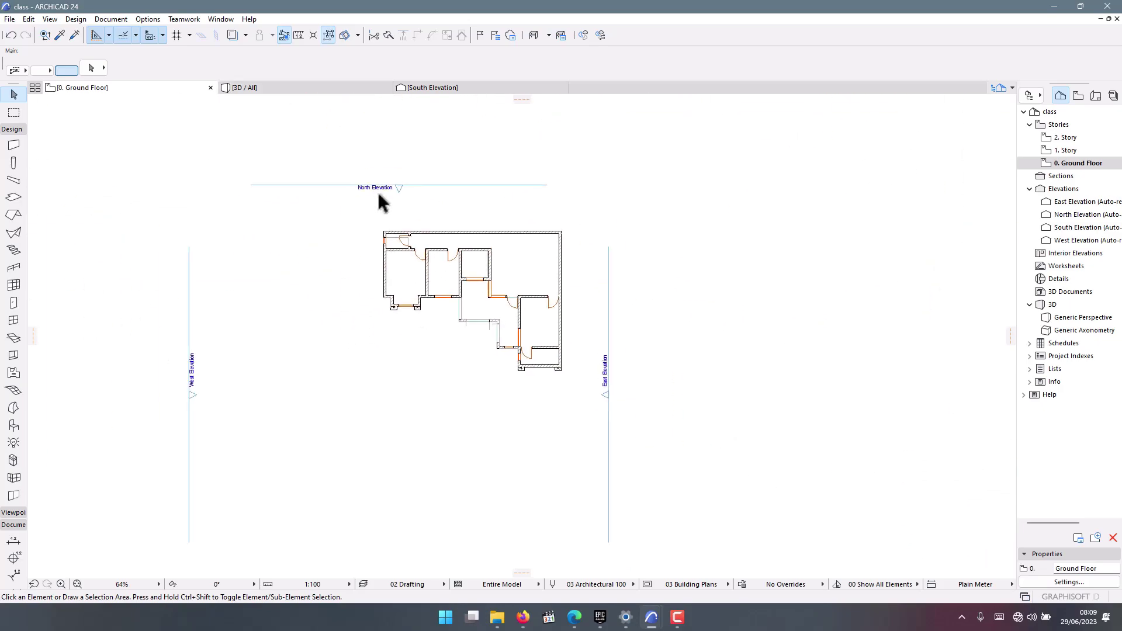
{"action": "left_click", "coordinate": [303, 93]}
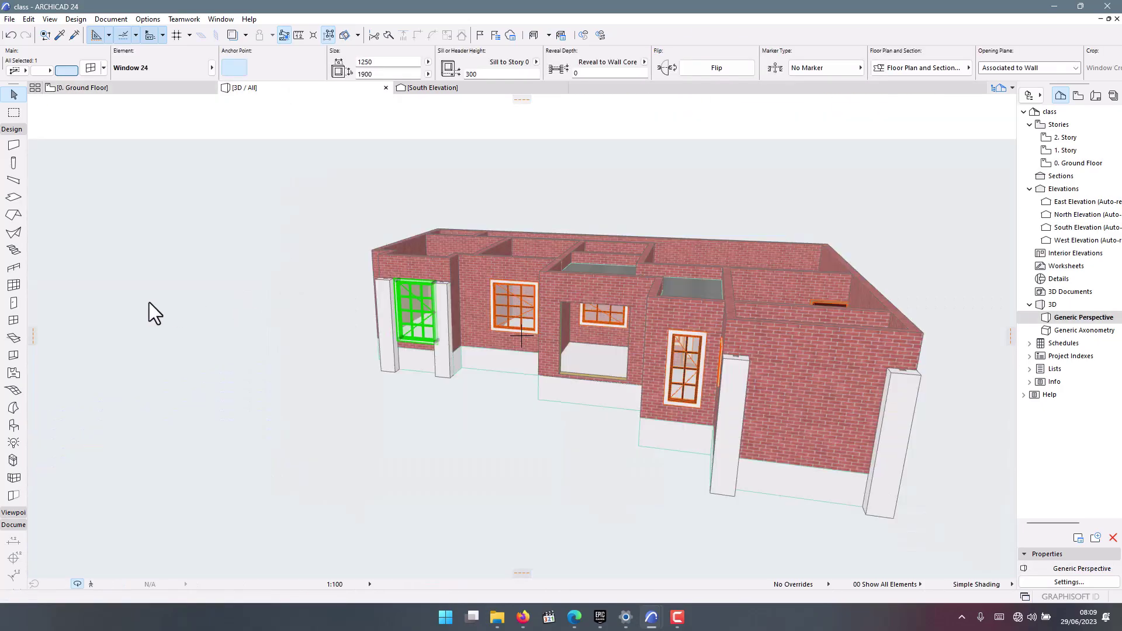
{"action": "middle_click_drag", "start_coordinate": [149, 303], "coordinate": [542, 401], "text": "shift"}
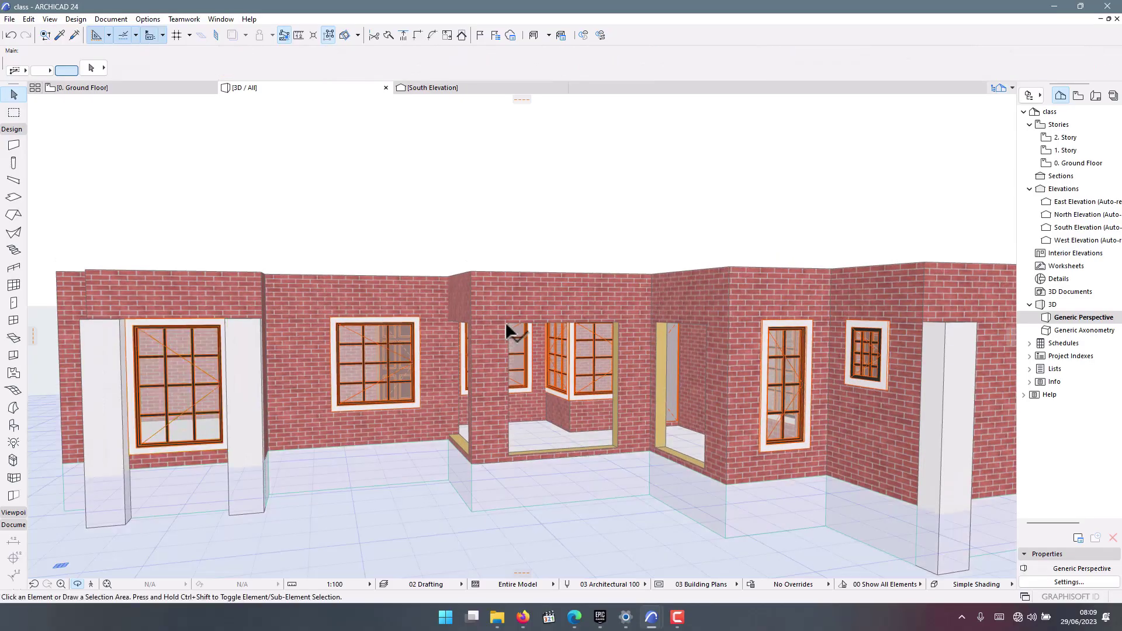
Set the three porch door openings to a sill height of 0 and a height of 2200 mm.
{"action": "left_click", "coordinate": [506, 322]}
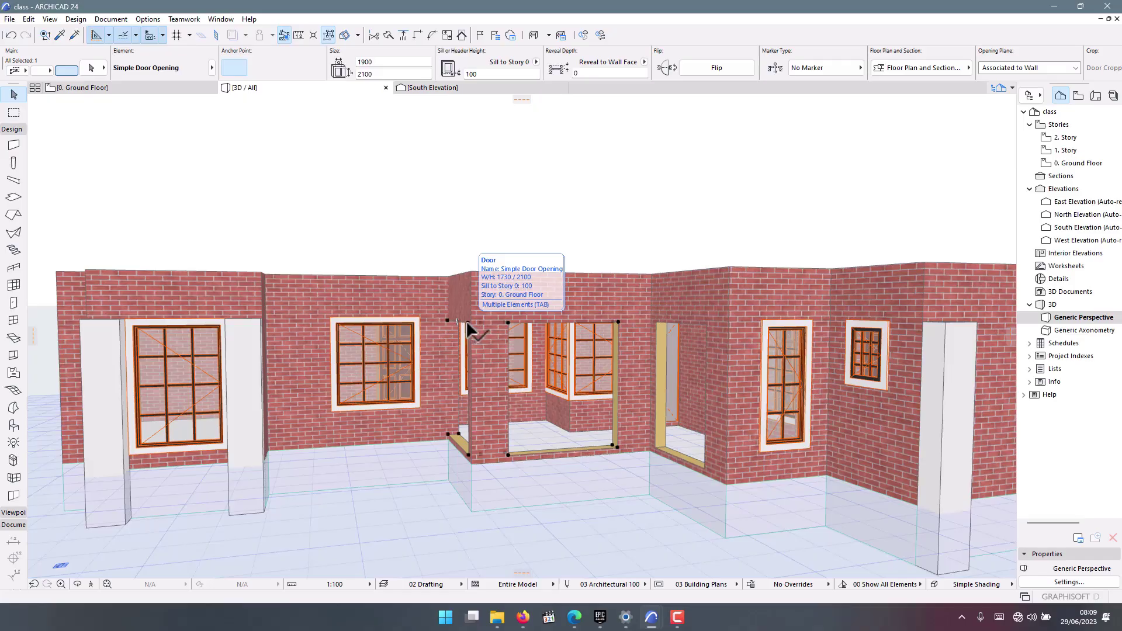
{"action": "left_click", "coordinate": [468, 328], "text": "shift"}
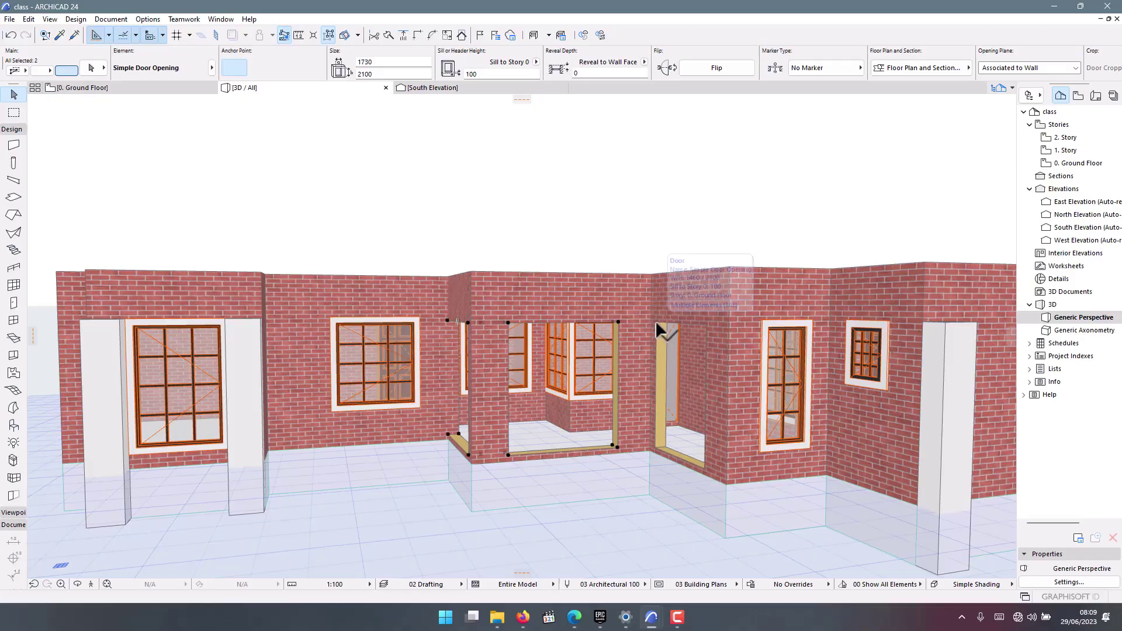
{"action": "left_click", "coordinate": [652, 367], "text": "shift"}
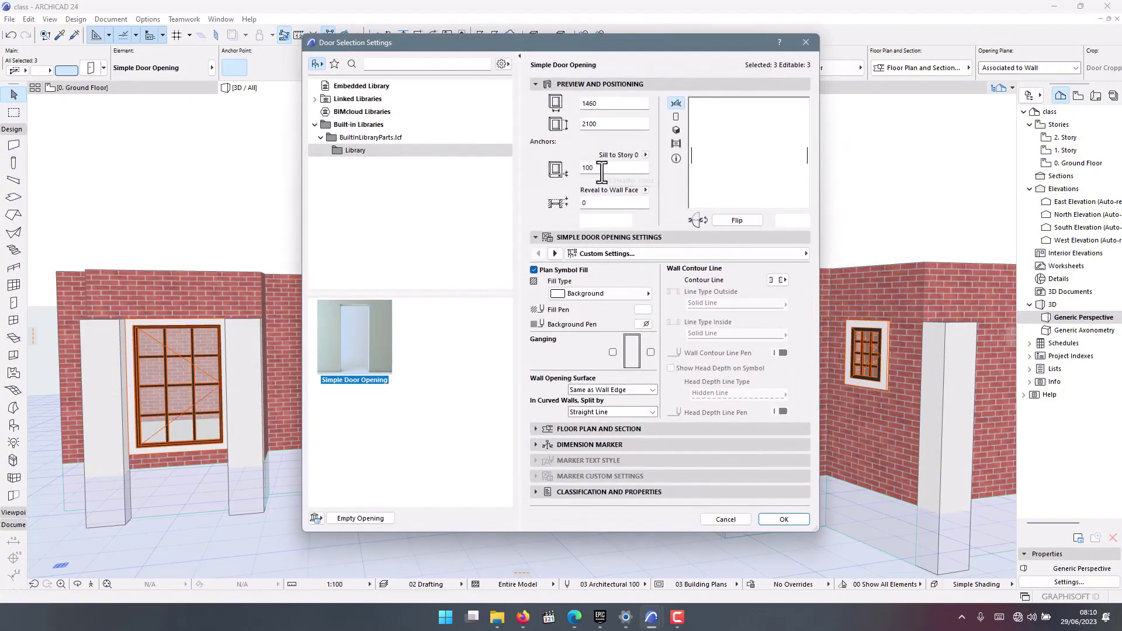
{"action": "left_click", "coordinate": [601, 169]}
{"action": "type", "text": "0"}
{"action": "left_click_drag", "start_coordinate": [607, 124], "coordinate": [589, 125]}
{"action": "left_click", "coordinate": [804, 517]}
{"action": "scroll", "coordinate": [478, 390], "scroll_direction": "up", "scroll_amount": 3}
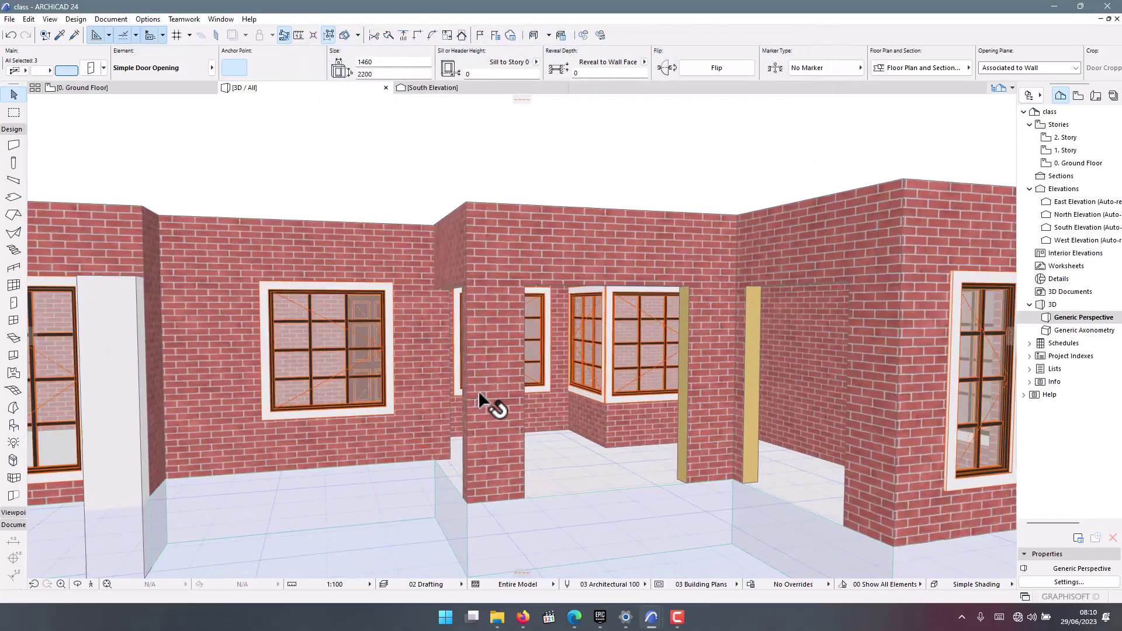
{"action": "scroll", "coordinate": [478, 391], "scroll_direction": "down", "scroll_amount": 5}
{"action": "middle_click_drag", "start_coordinate": [536, 327], "coordinate": [528, 289], "text": "shift"}
Switch to the kiamunyi project and examine the front facade's piers, windows, porch and steps in 3D.
{"action": "mouse_move", "coordinate": [654, 620]}
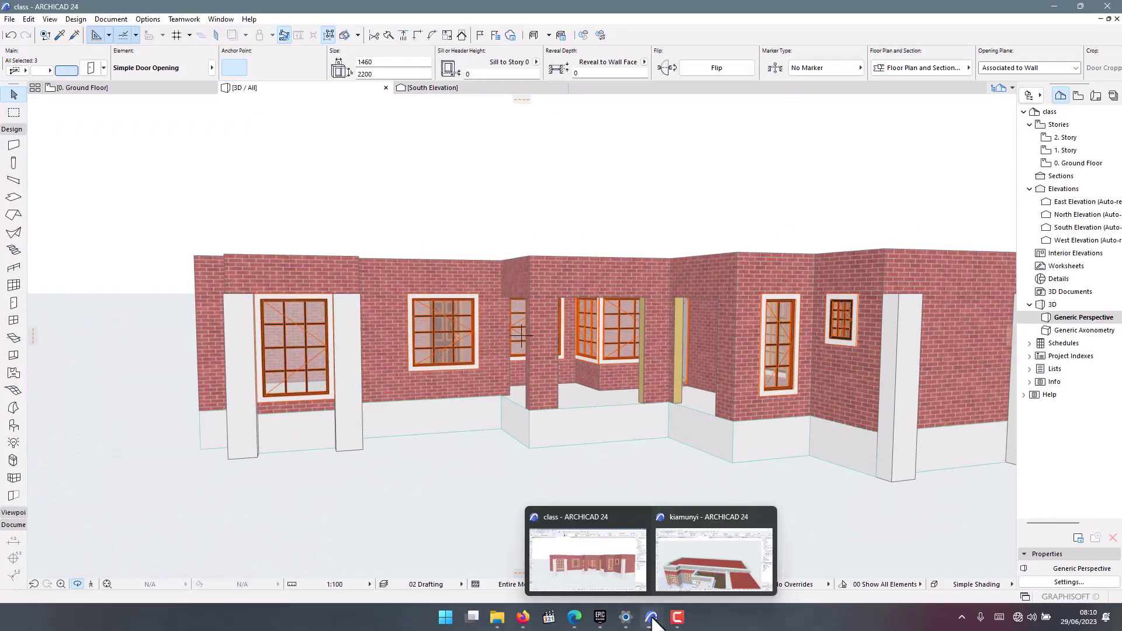
{"action": "left_click", "coordinate": [689, 572]}
{"action": "scroll", "coordinate": [452, 399], "scroll_direction": "up", "scroll_amount": 3}
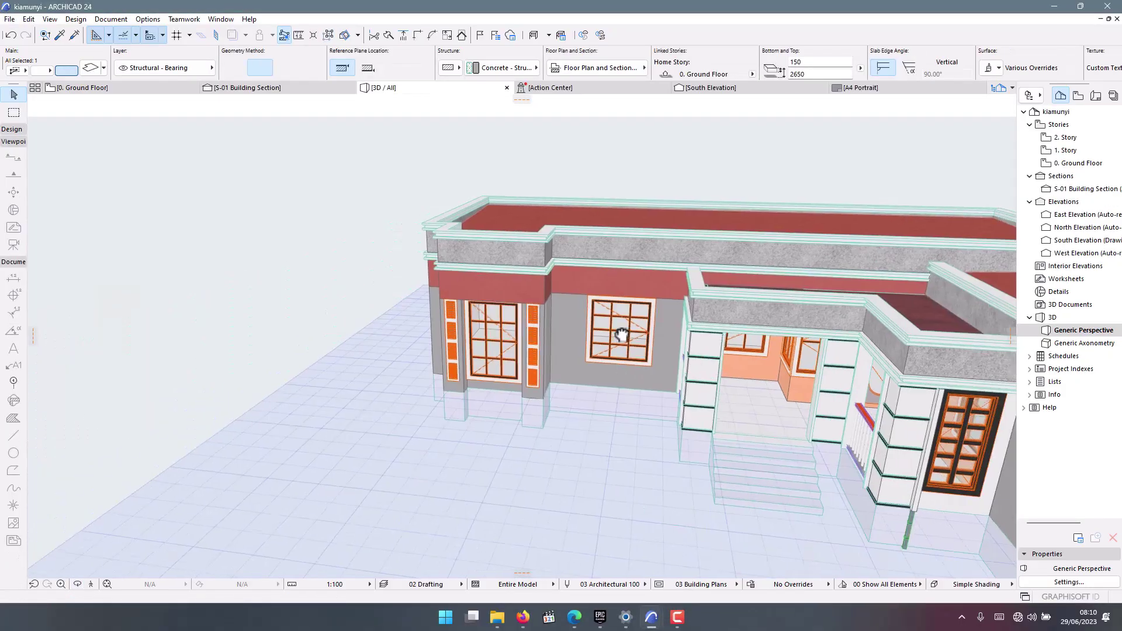
{"action": "middle_click_drag", "start_coordinate": [450, 246], "coordinate": [555, 241]}
{"action": "middle_click_drag", "start_coordinate": [485, 294], "coordinate": [512, 268], "text": "shift"}
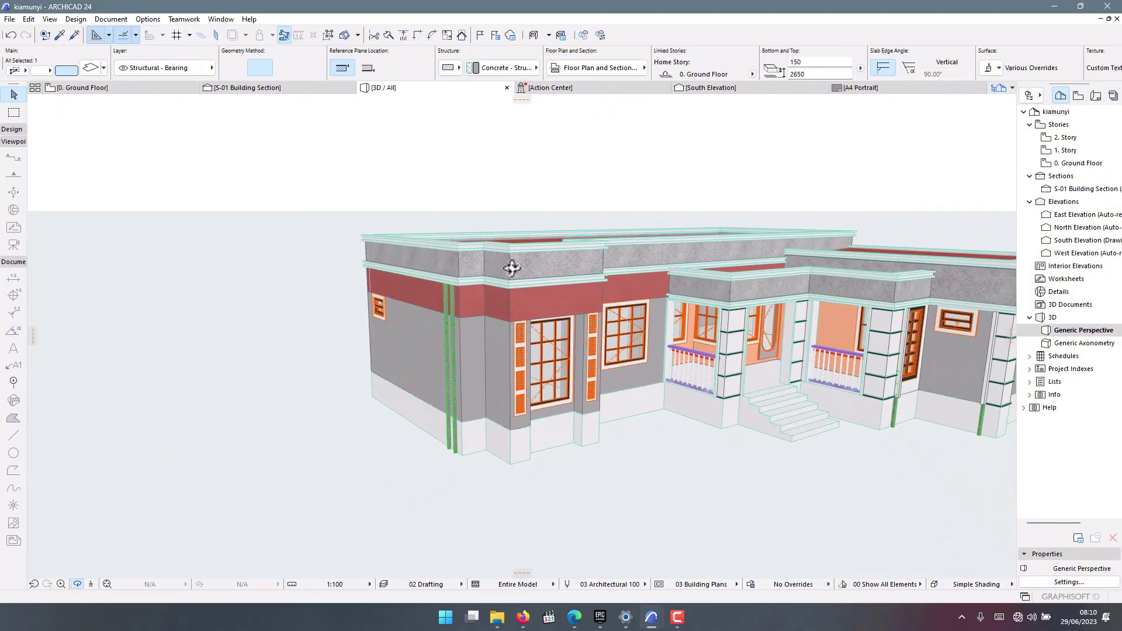
{"action": "middle_click_drag", "start_coordinate": [521, 337], "coordinate": [522, 336], "text": "shift"}
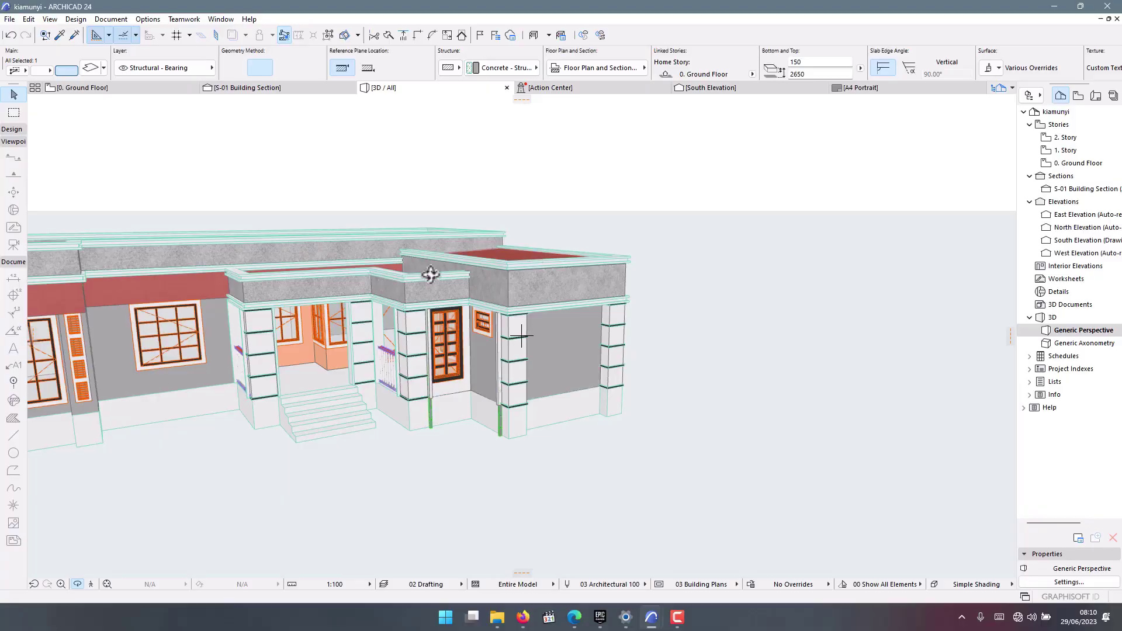
{"action": "scroll", "coordinate": [431, 287], "scroll_direction": "down", "scroll_amount": 3}
Examine the kiamunyi model's roofs, parapets and cornices from above and from the front.
{"action": "middle_click_drag", "start_coordinate": [430, 286], "coordinate": [606, 514], "text": "shift"}
{"action": "scroll", "coordinate": [362, 316], "scroll_direction": "up", "scroll_amount": 4}
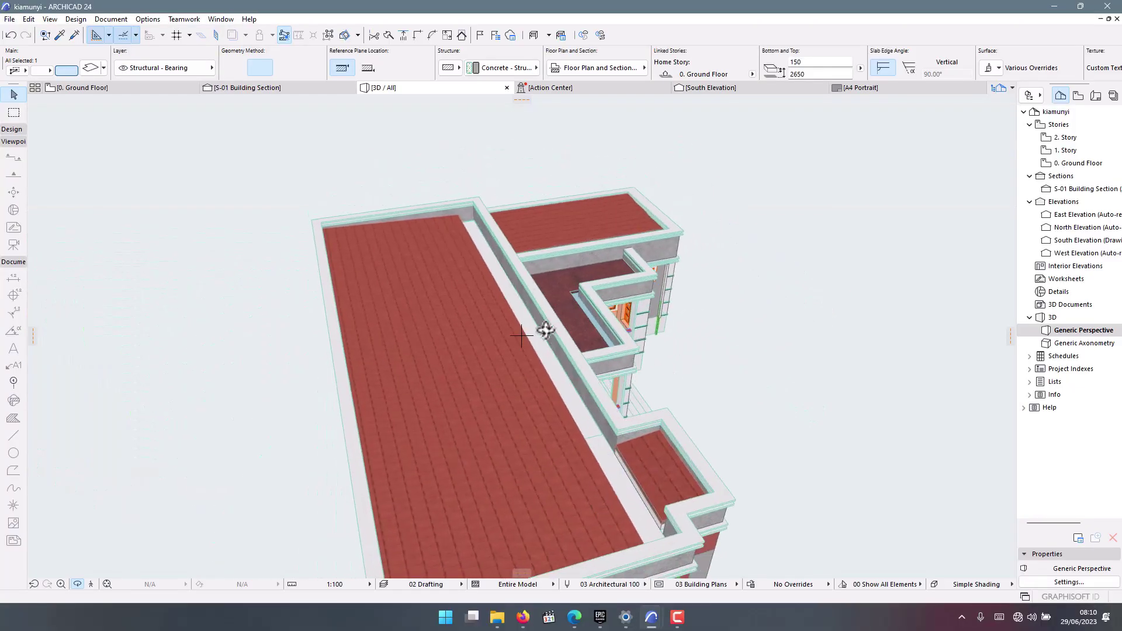
{"action": "middle_click_drag", "start_coordinate": [545, 331], "coordinate": [707, 225], "text": "shift"}
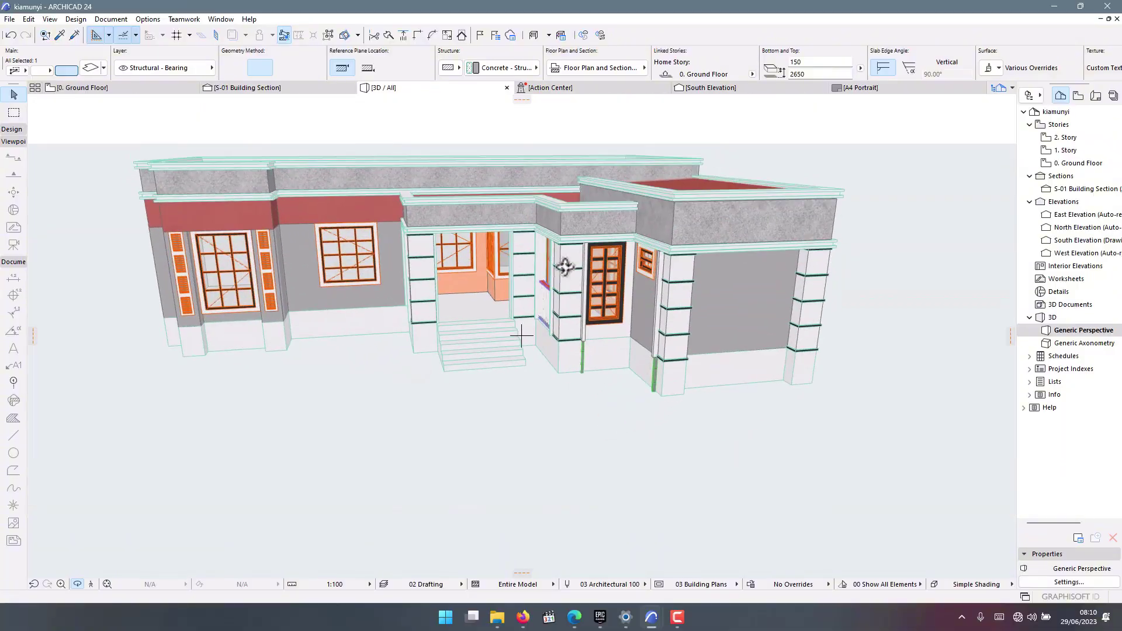
{"action": "middle_click_drag", "start_coordinate": [565, 267], "coordinate": [579, 310], "text": "shift"}
{"action": "scroll", "coordinate": [467, 365], "scroll_direction": "down", "scroll_amount": 2}
{"action": "scroll", "coordinate": [539, 316], "scroll_direction": "down", "scroll_amount": 2}
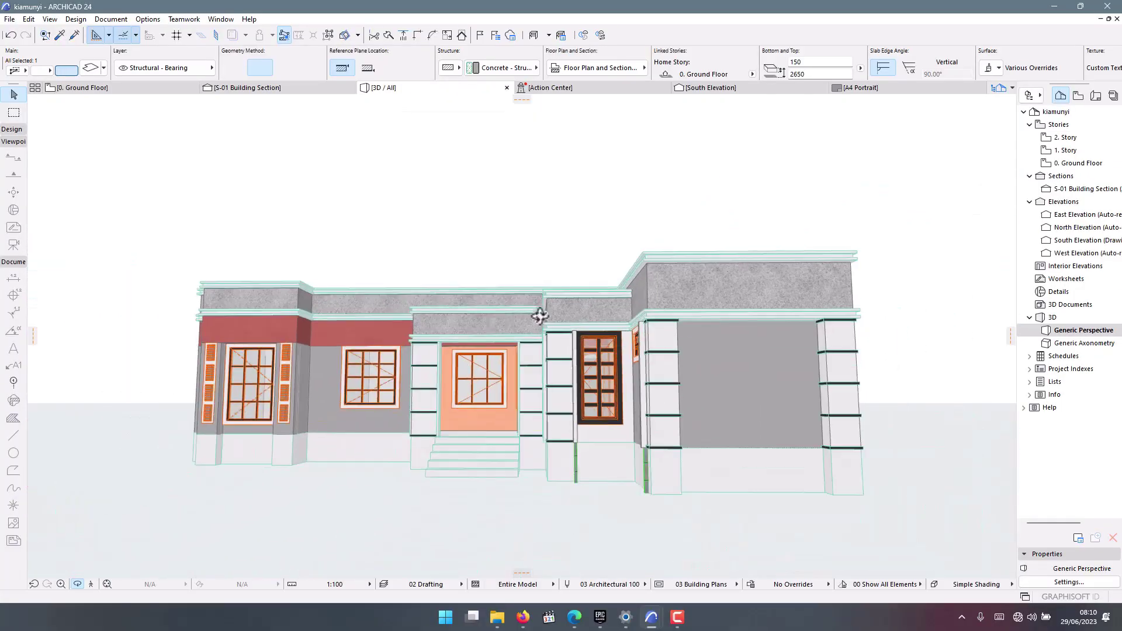
{"action": "scroll", "coordinate": [413, 376], "scroll_direction": "up", "scroll_amount": 3}
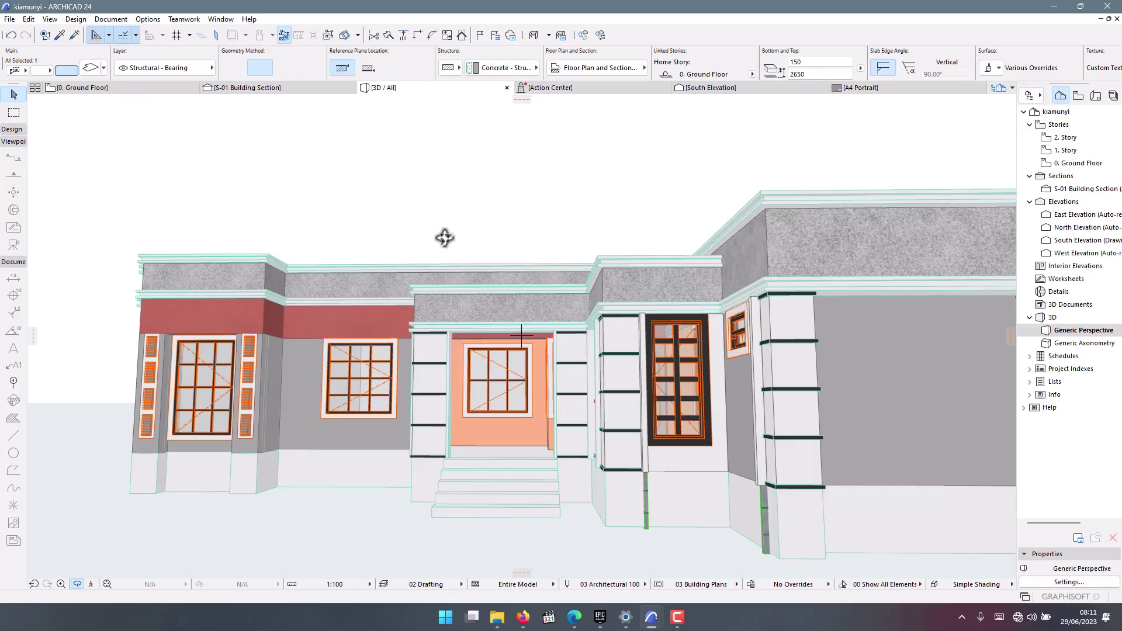
{"action": "scroll", "coordinate": [444, 237], "scroll_direction": "down", "scroll_amount": 3}
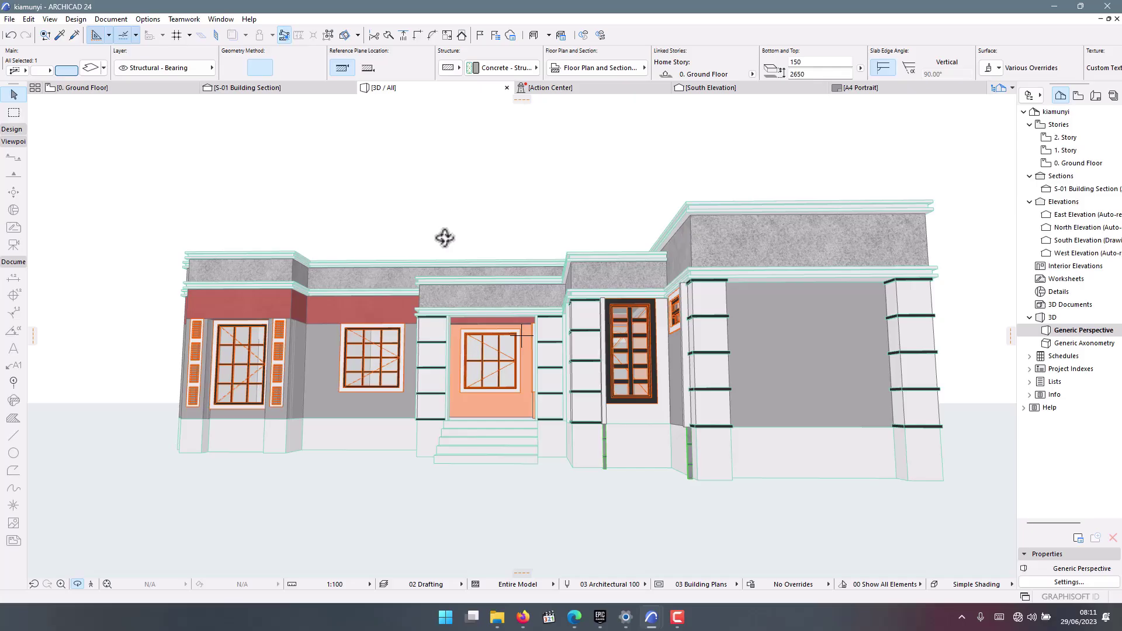
{"action": "left_click_drag", "start_coordinate": [444, 238], "coordinate": [441, 381]}
{"action": "left_click_drag", "start_coordinate": [403, 253], "coordinate": [434, 329]}
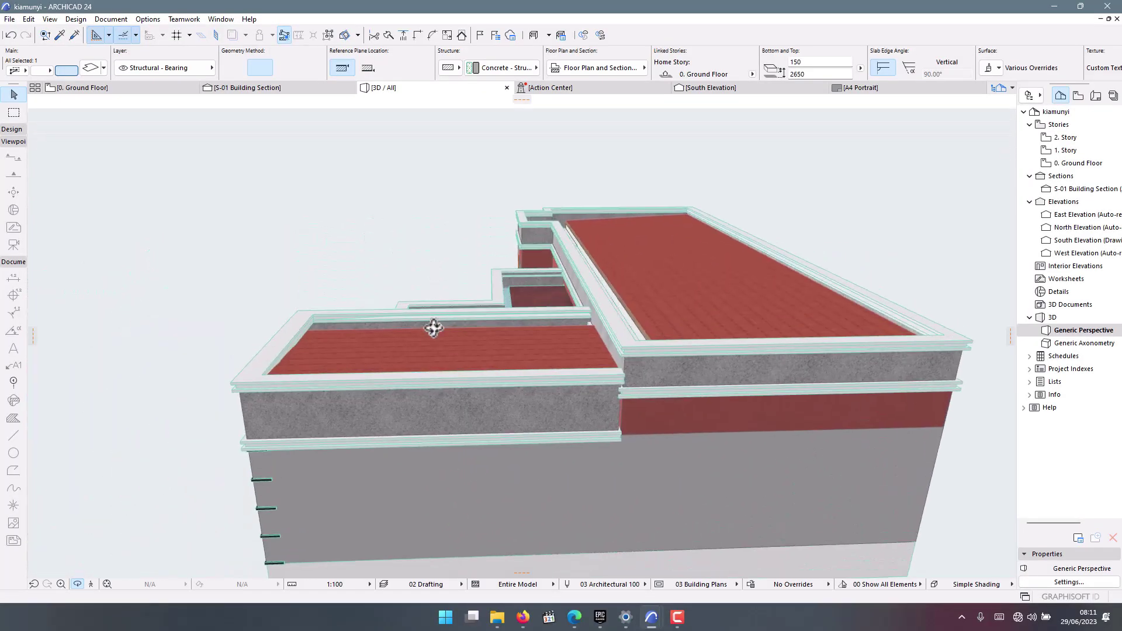